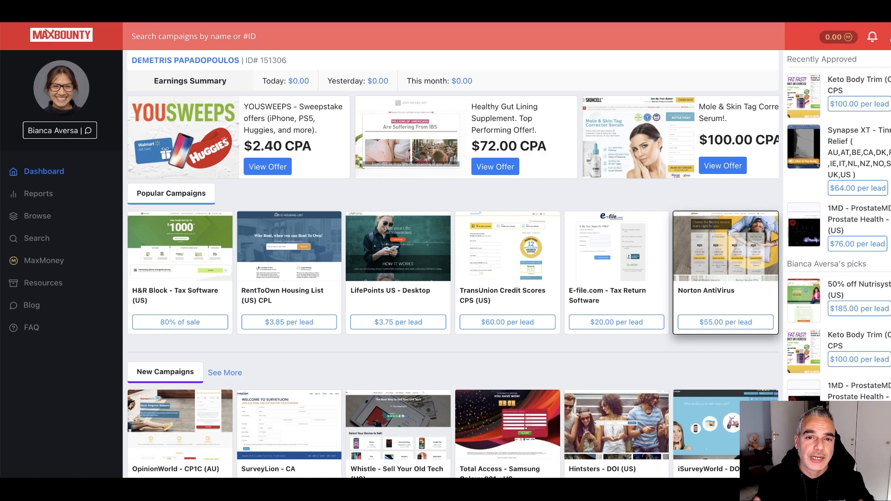
Open the Synapse XT - Tinnitus Relief offer and select its allowed countries list
mouse_move(738, 474)
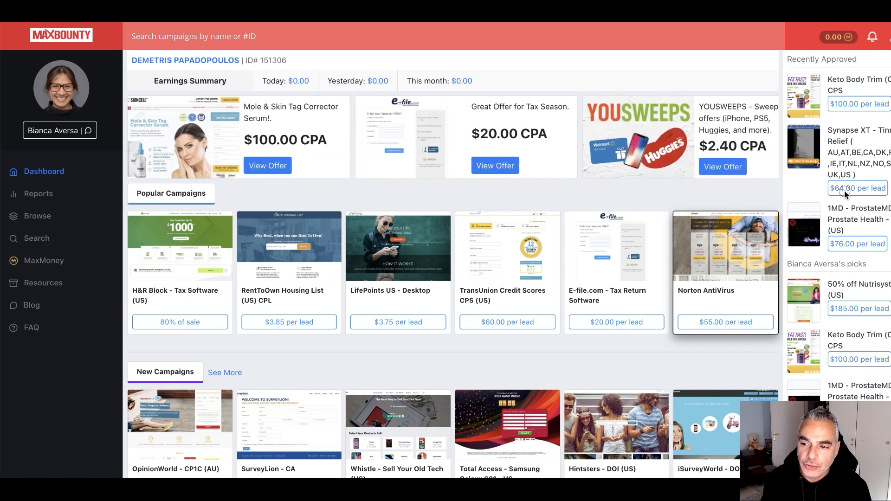
click(853, 136)
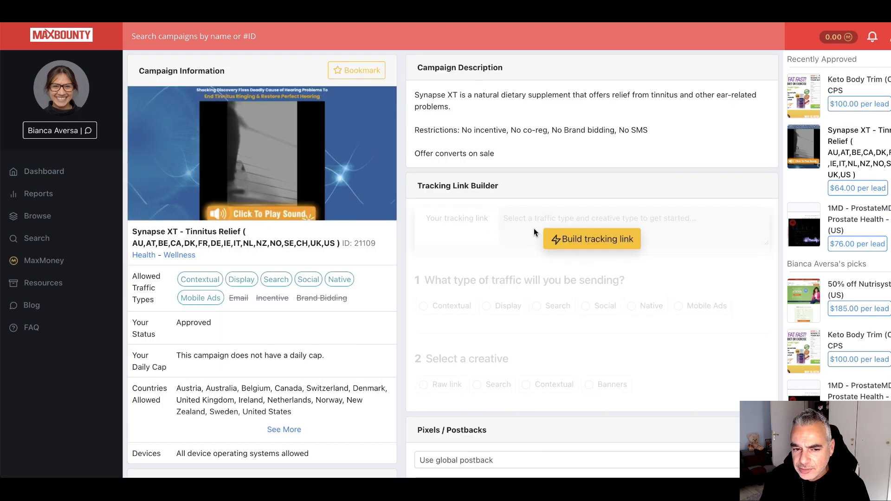
drag(138, 244, 436, 257)
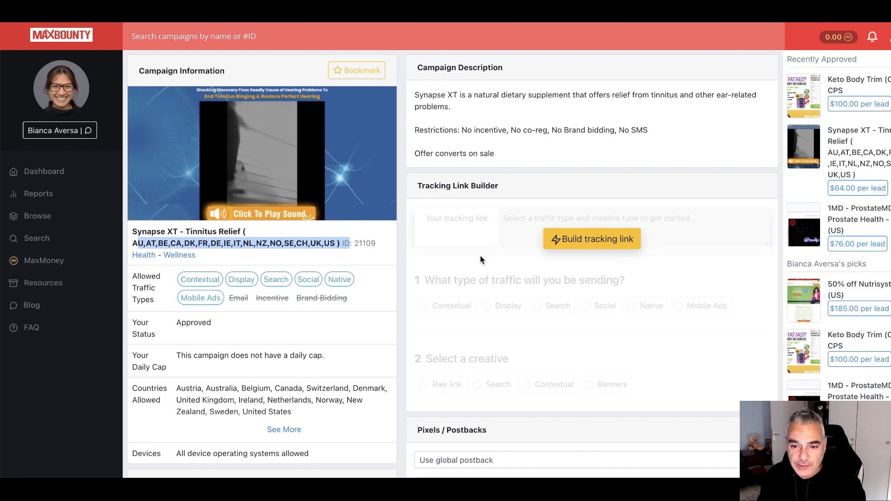
Build a Native-traffic raw tracking link for the offer and copy it
click(595, 238)
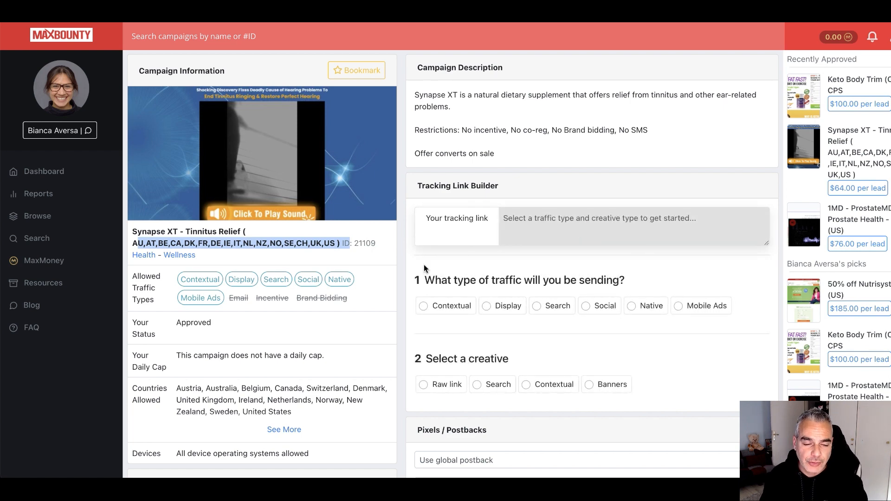
scroll(413, 267, down, 5)
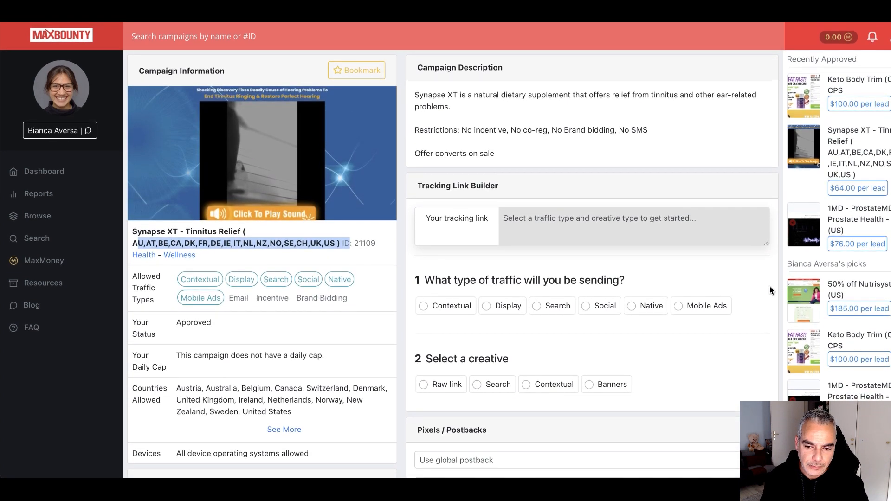
click(632, 309)
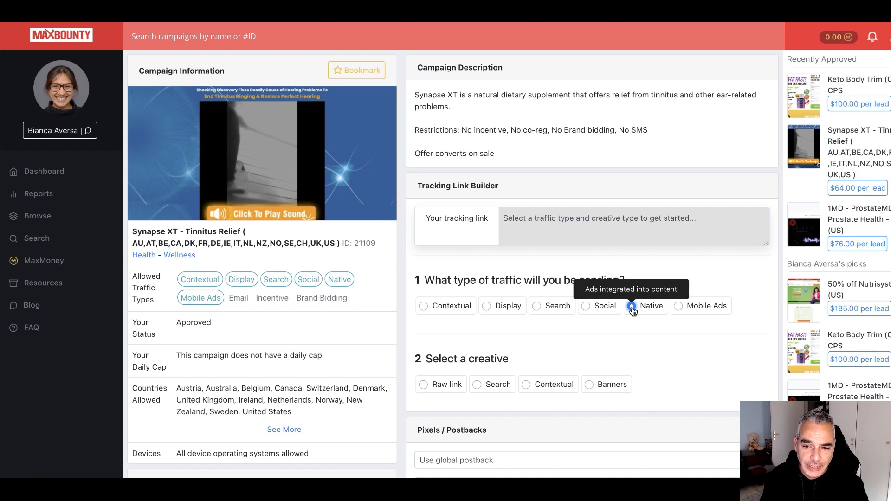
scroll(603, 316, down, 2)
click(424, 316)
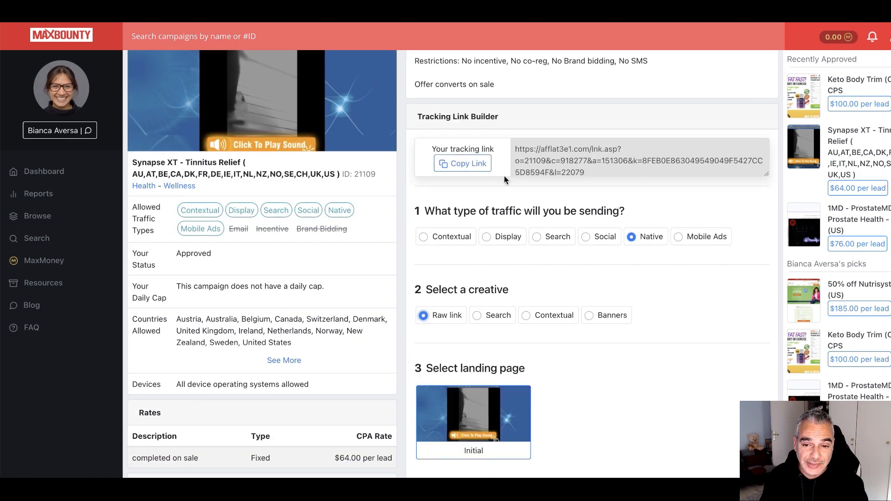
click(464, 163)
drag(513, 152, 645, 210)
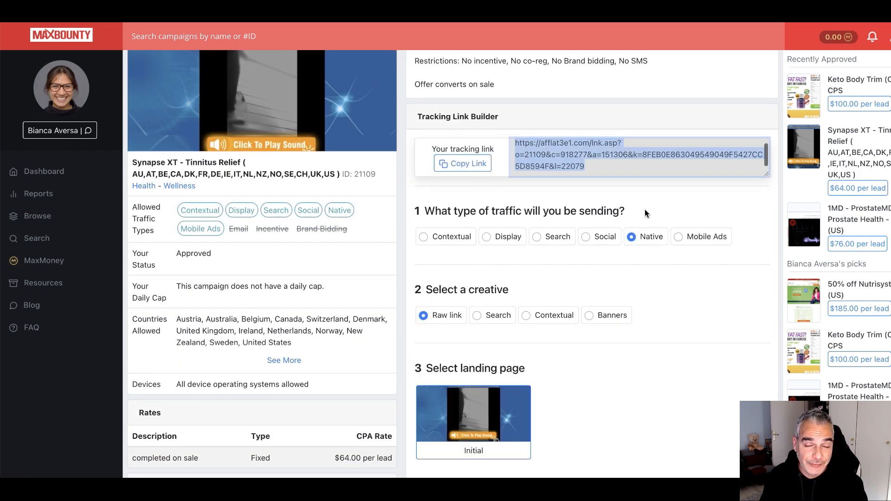
scroll(619, 201, up, 1)
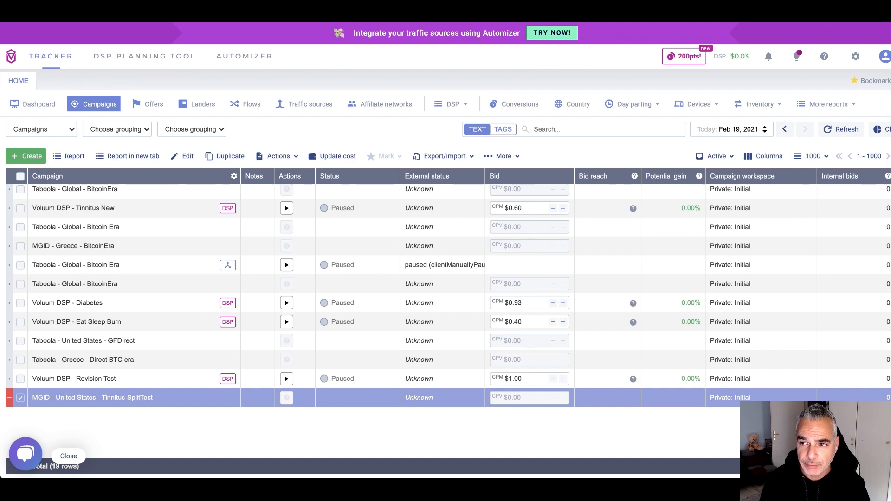
Go to Voluum's Offers list and start a new offer via Create > Offer
click(787, 13)
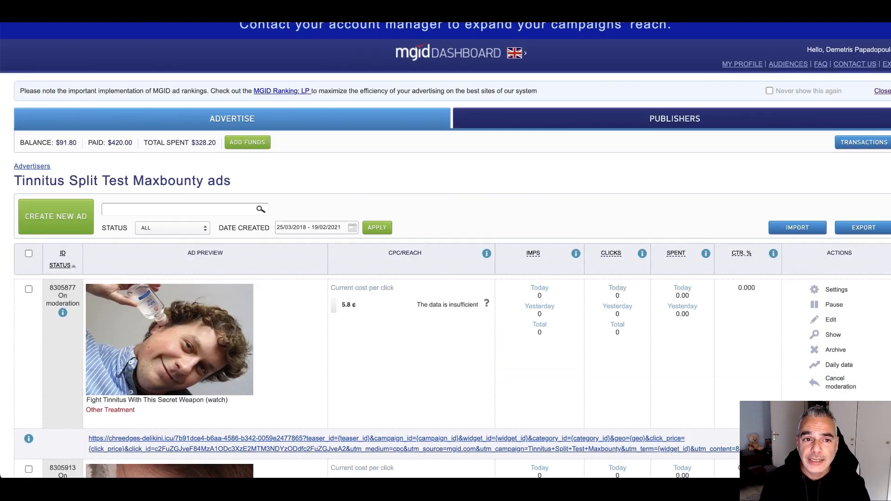
click(446, 13)
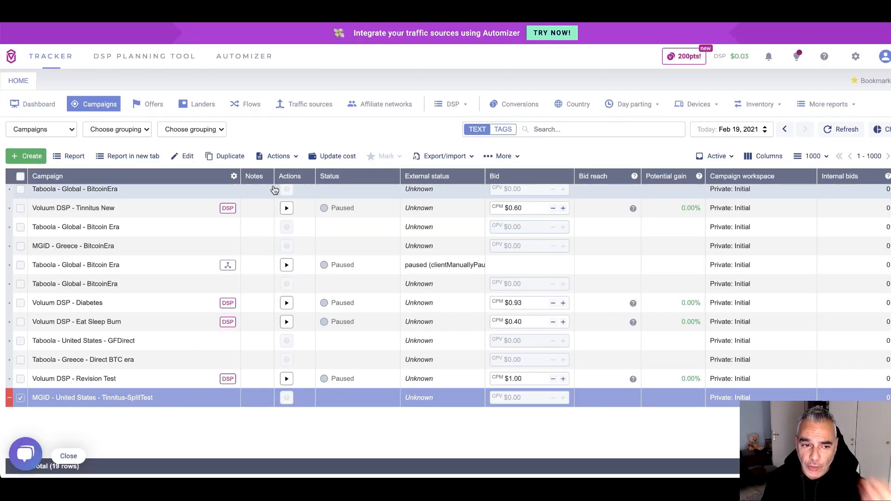
click(160, 110)
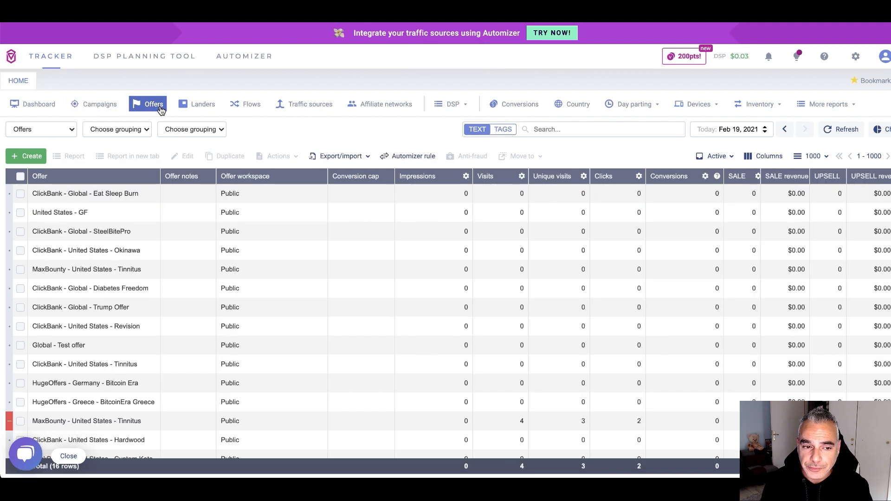
click(26, 156)
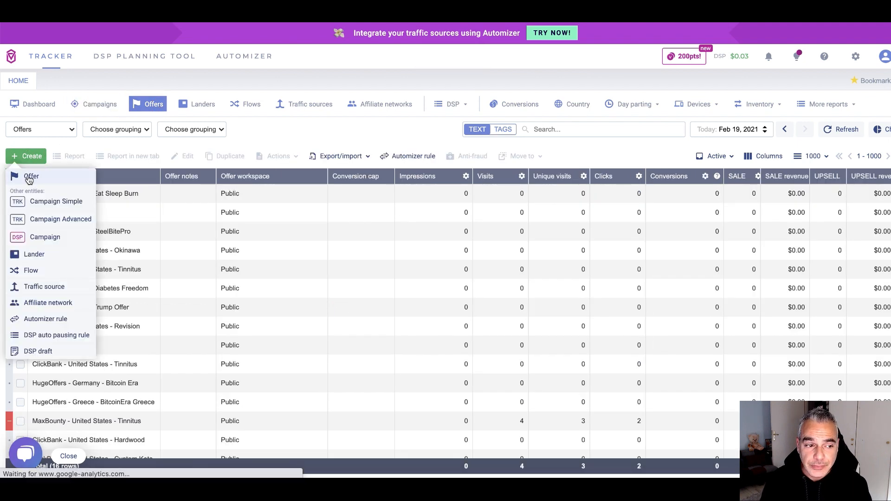
click(28, 178)
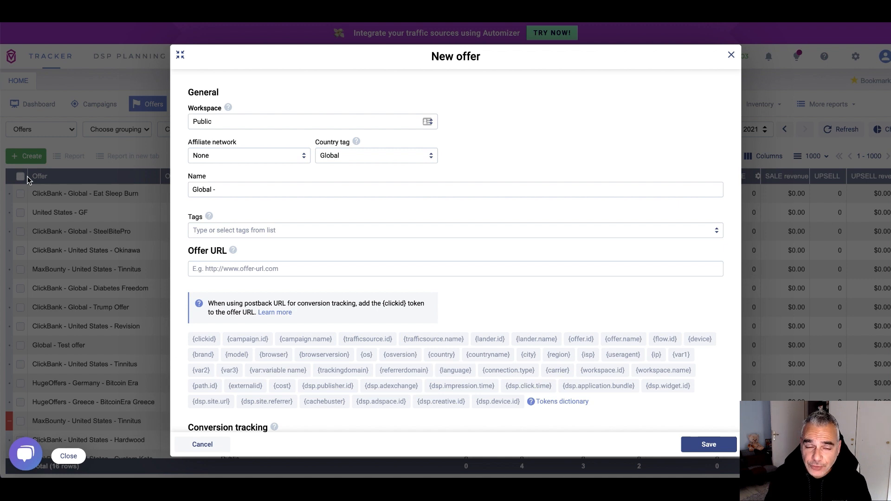
Keep the Public workspace, set affiliate network MaxBounty and country tag United States
click(218, 119)
click(289, 97)
click(232, 153)
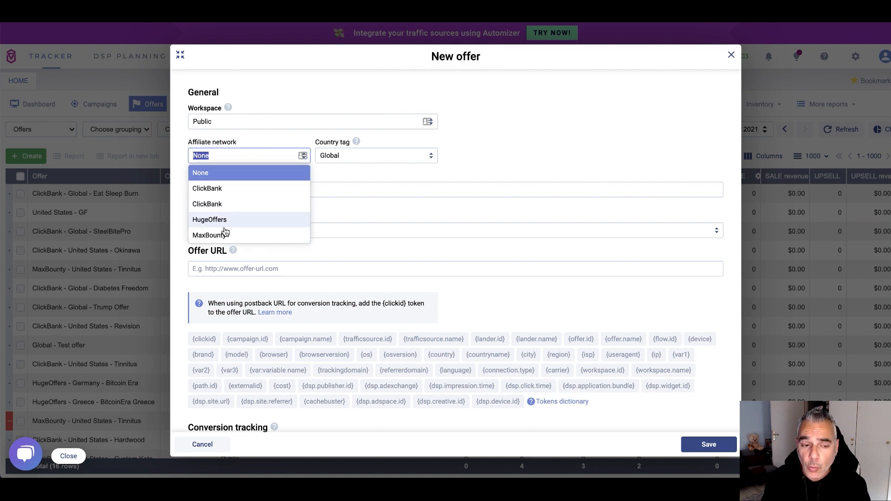
click(226, 238)
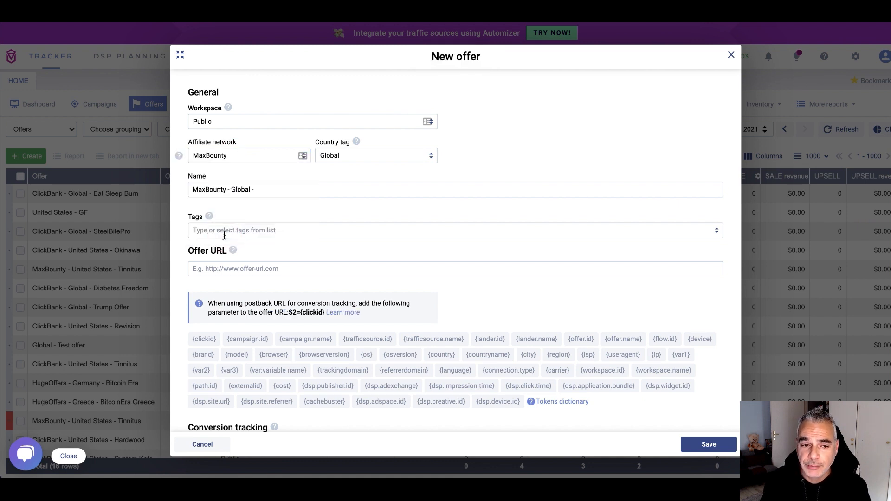
click(242, 155)
click(257, 149)
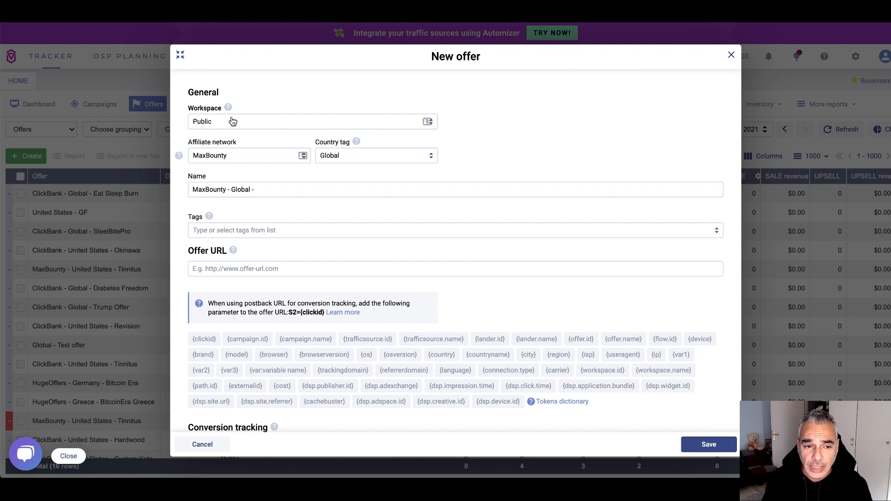
click(407, 156)
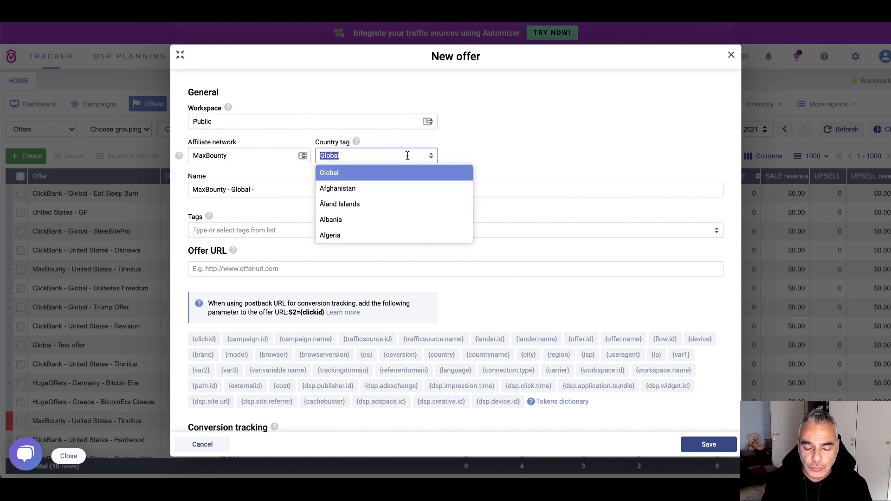
text(United)
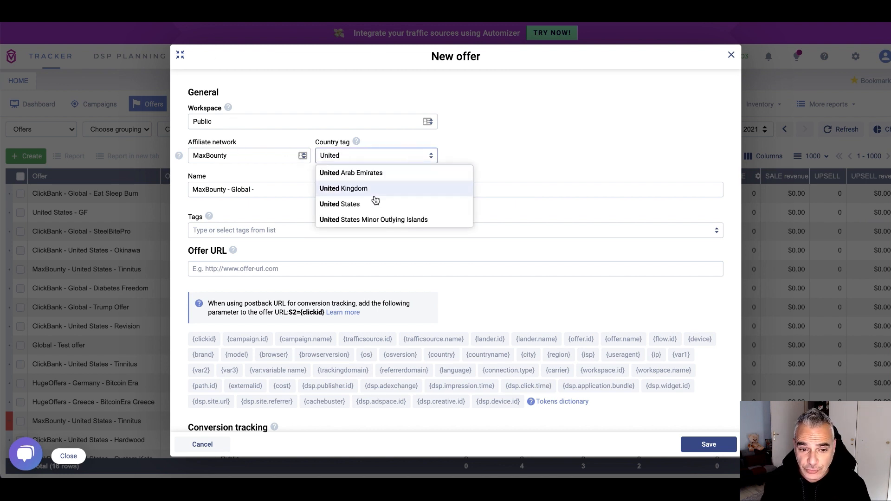
click(374, 203)
Extend the offer name so it ends in TinnitusOfferNew
click(335, 189)
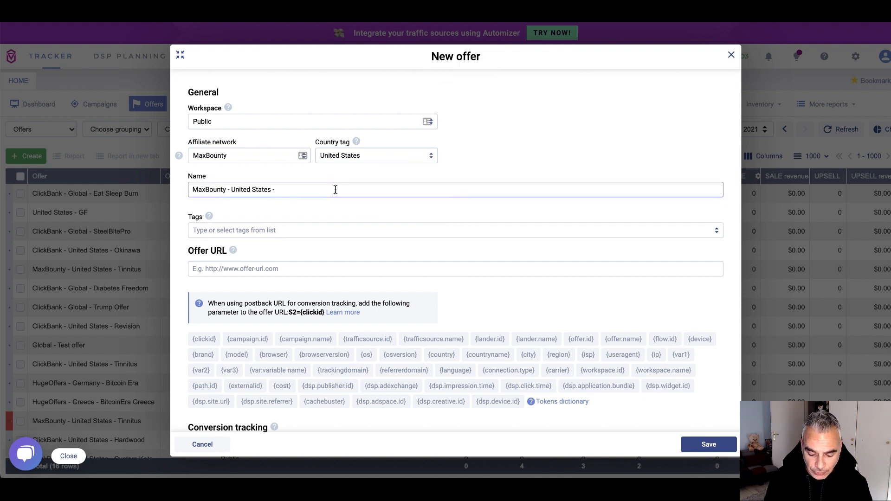
text(Ti)
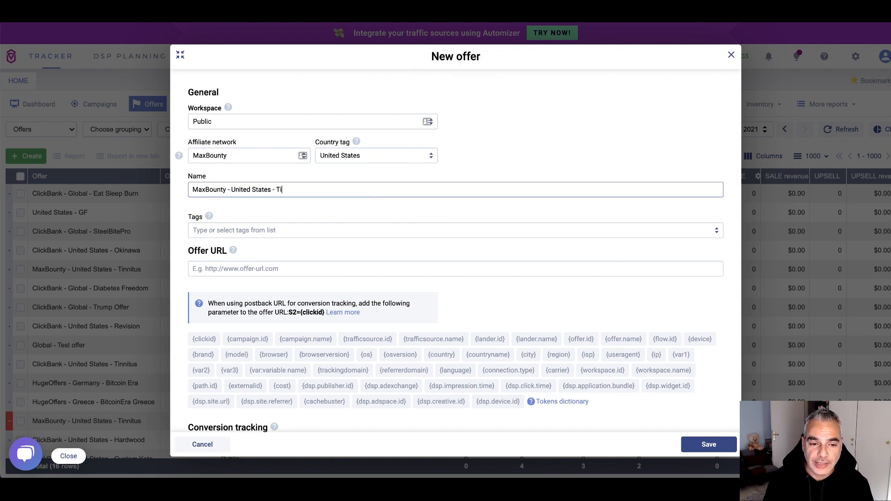
text(nnitusOfferSP)
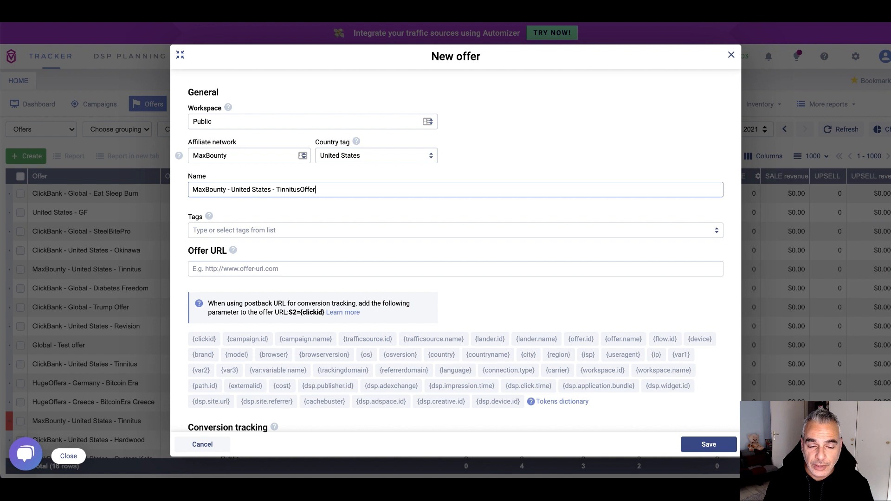
key(BackSpace)
key(BackSpace)
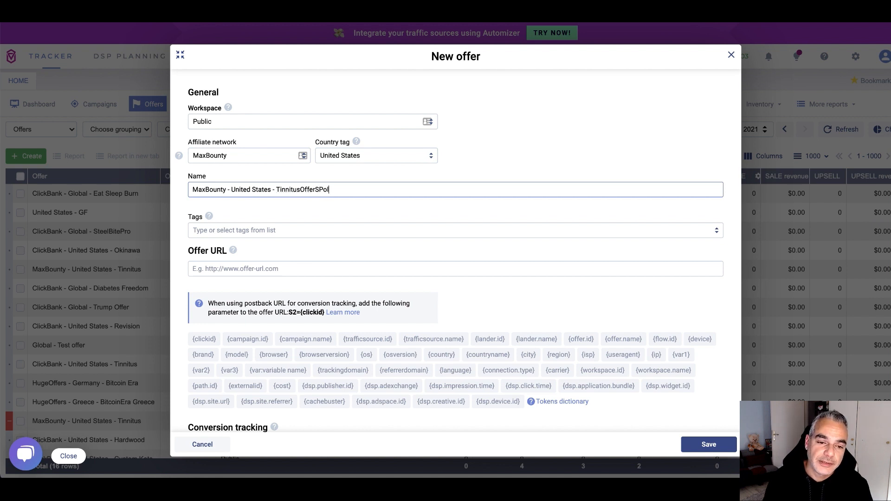
text(New)
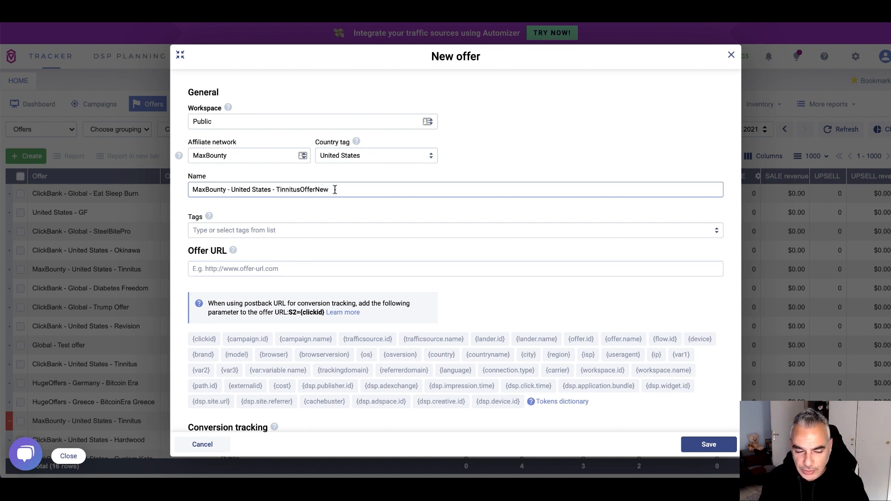
Paste the copied MaxBounty tracking link as the Offer URL
scroll(374, 185, down, 1)
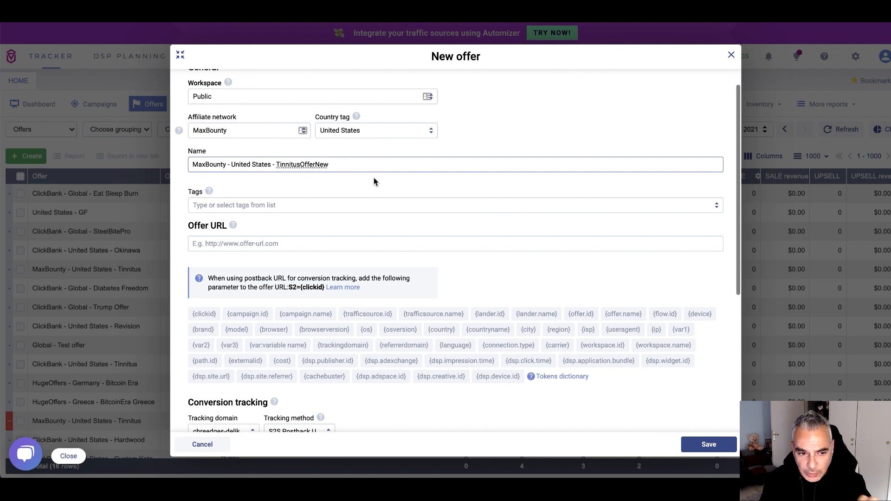
scroll(352, 204, down, 1)
click(317, 217)
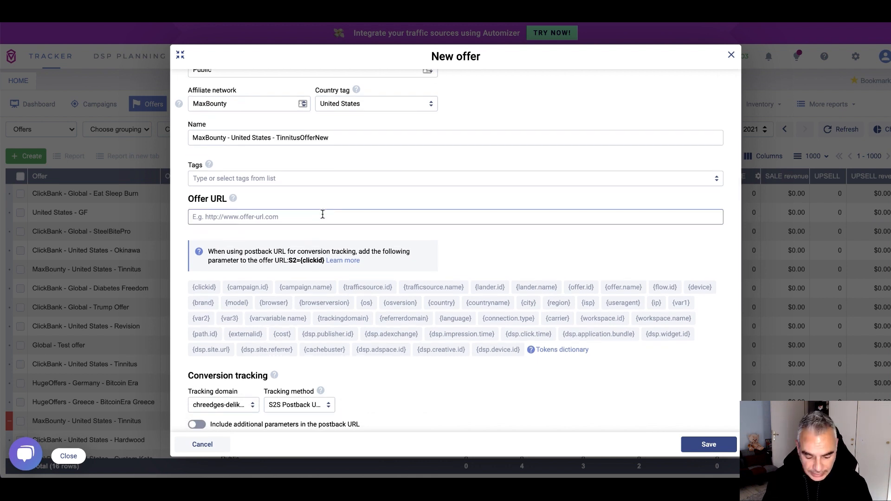
key(ctrl+v)
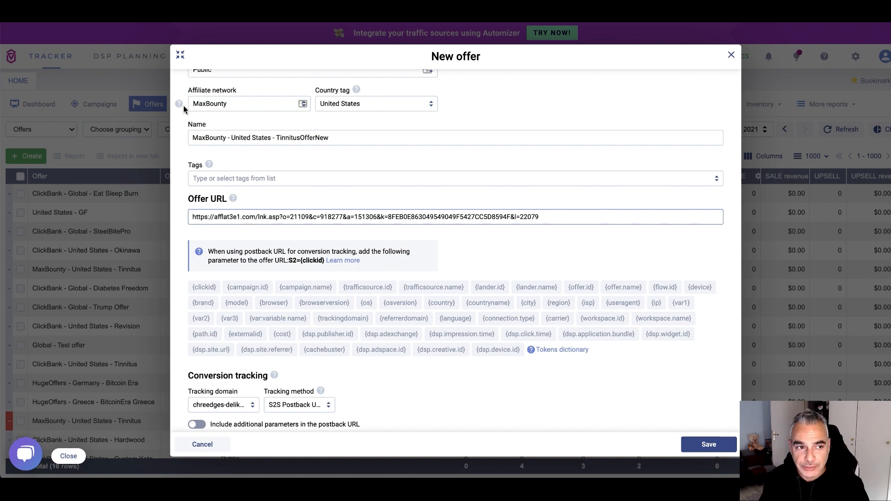
Append ?S2={clickid} to the end of the offer URL
click(134, 14)
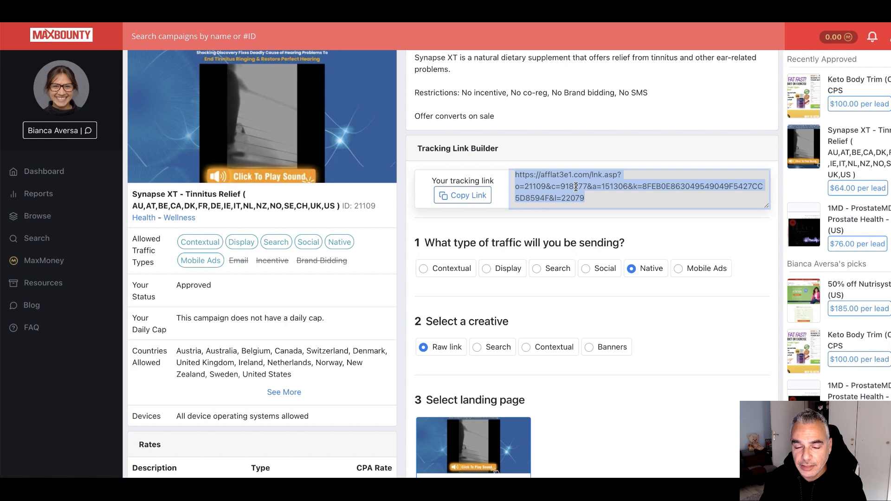
scroll(545, 250, down, 3)
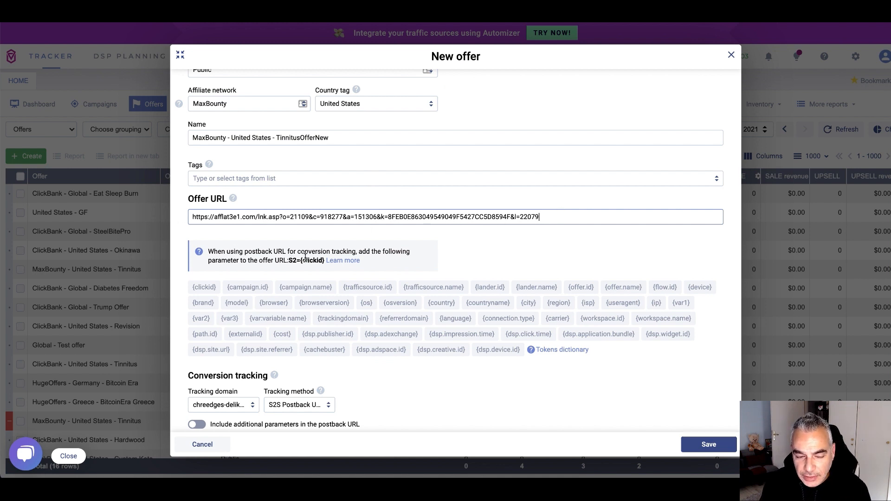
click(544, 216)
text(?)
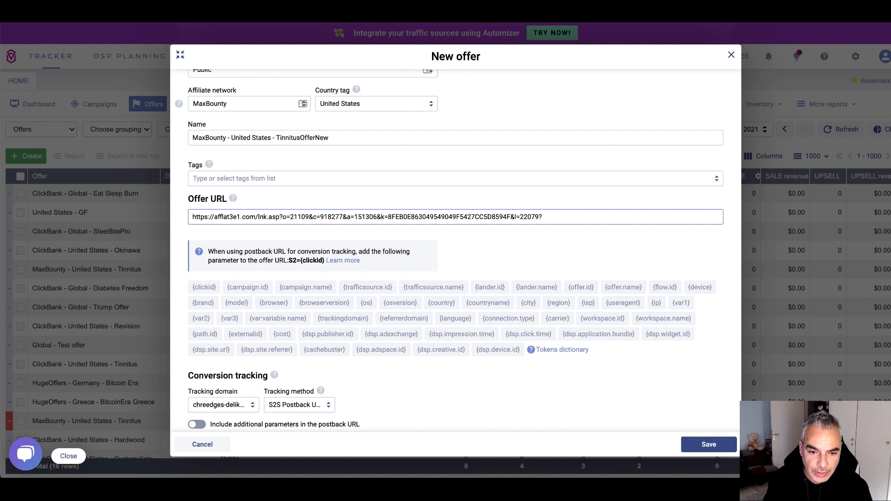
text(S2)
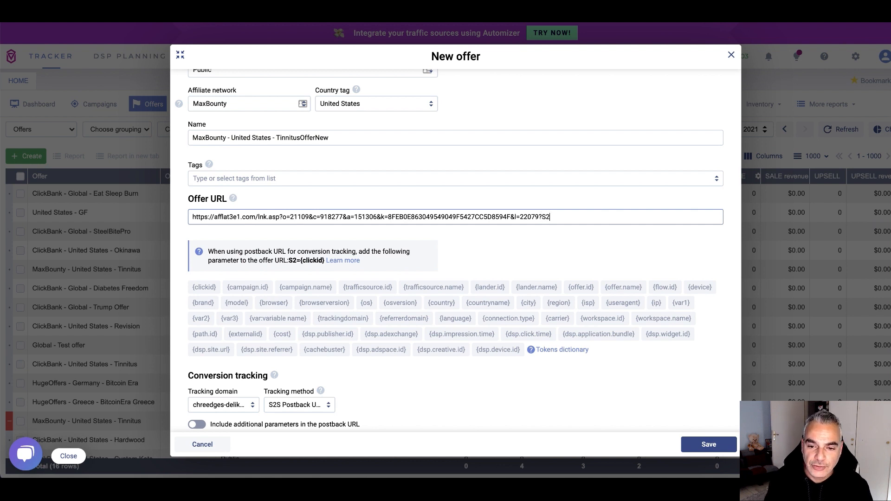
text(=)
click(205, 288)
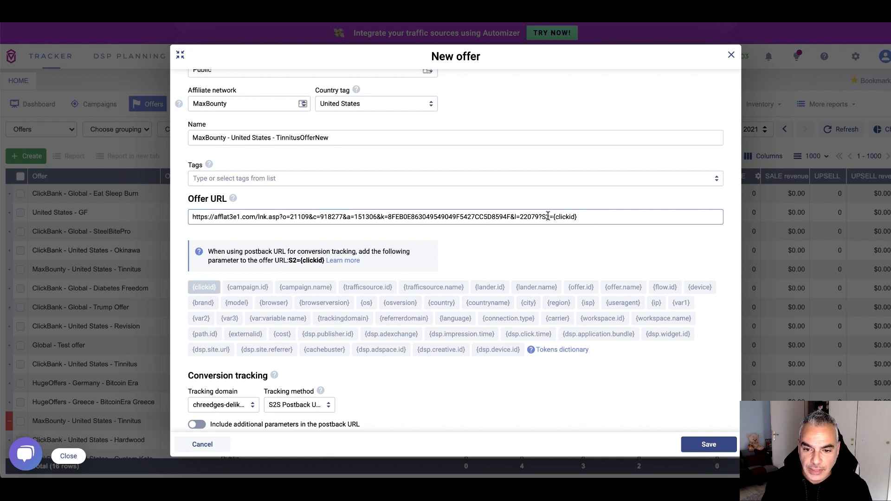
Turn on 'Include additional parameters' and copy the postback URL
scroll(586, 216, down, 2)
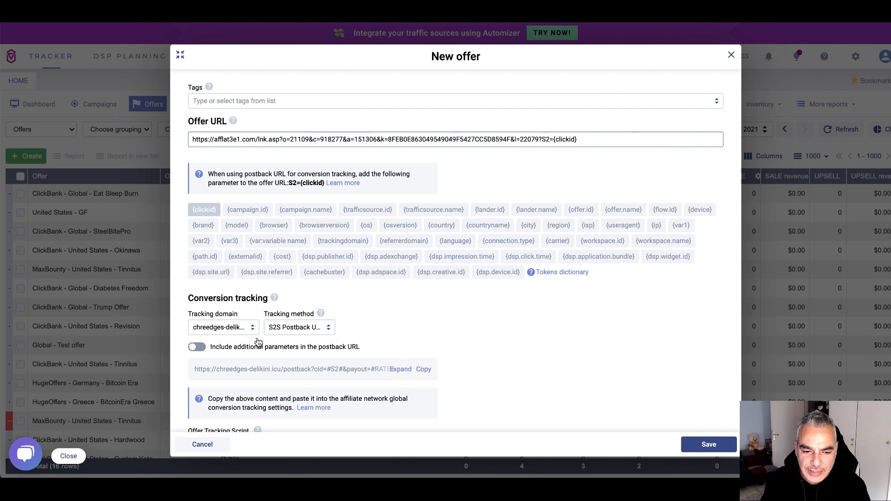
scroll(259, 342, down, 1)
click(200, 325)
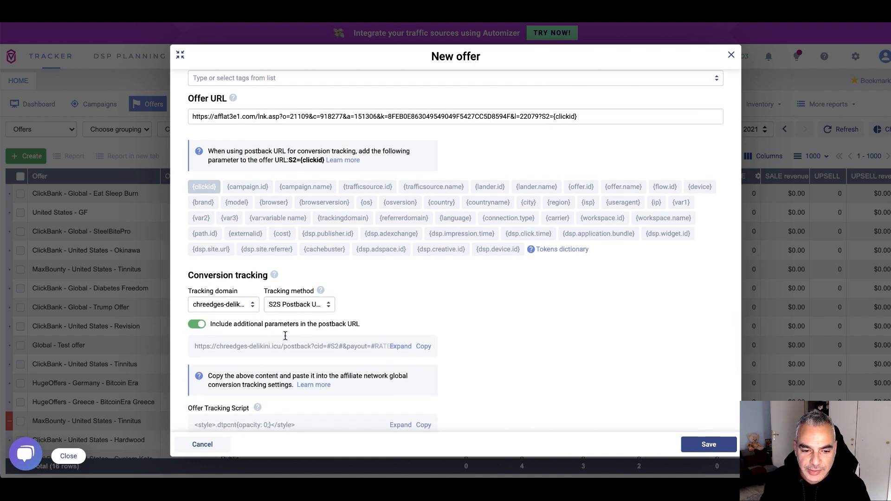
click(421, 348)
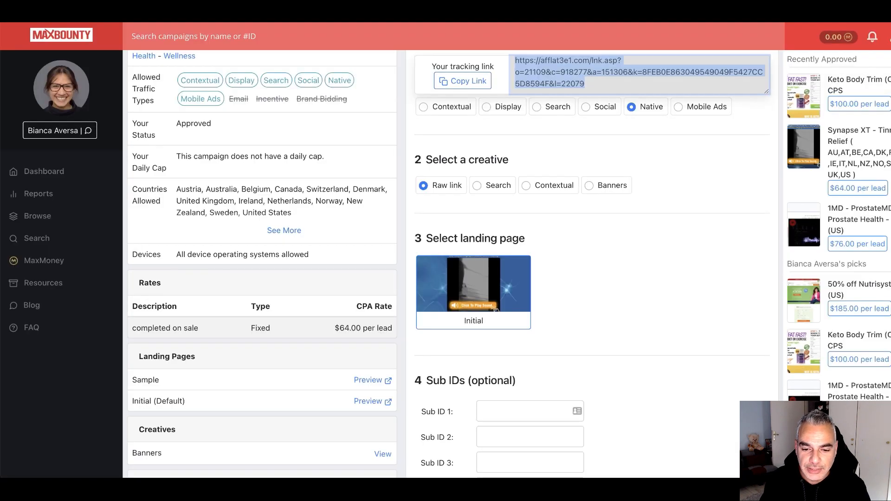
scroll(369, 192, down, 6)
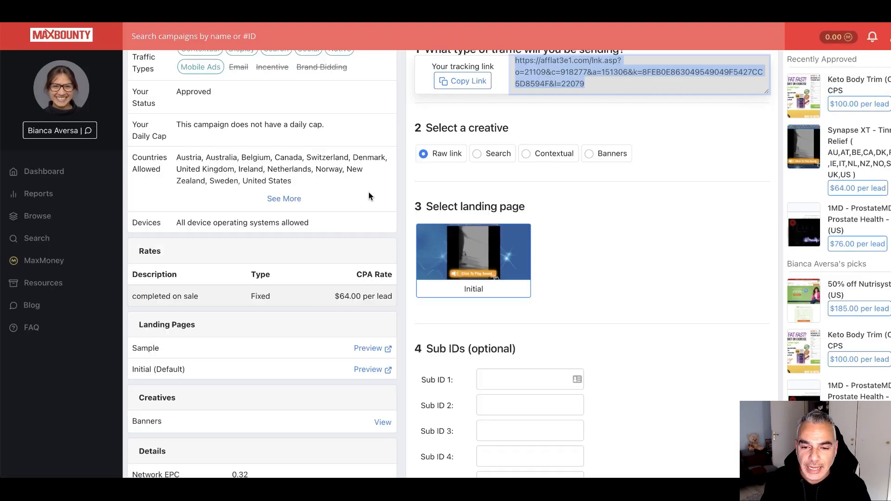
Replace MaxBounty's postback with the copied Voluum URL, save it, and return to Voluum's offer form
triple_click(724, 353)
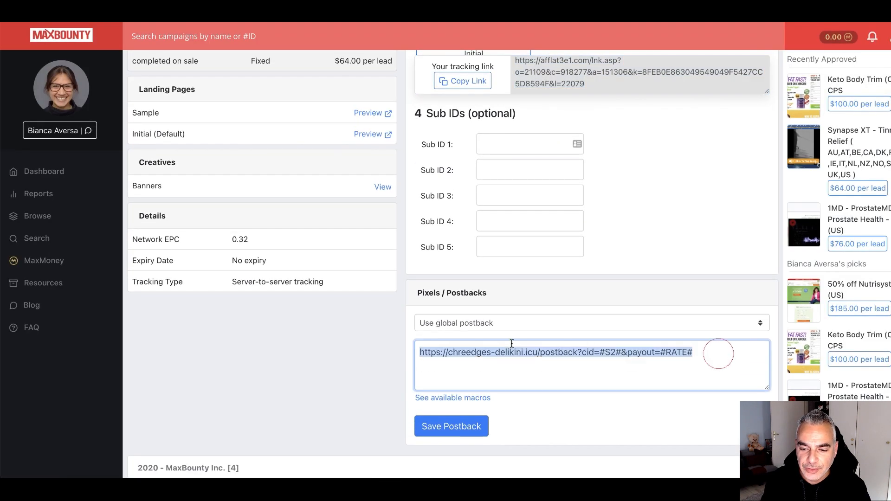
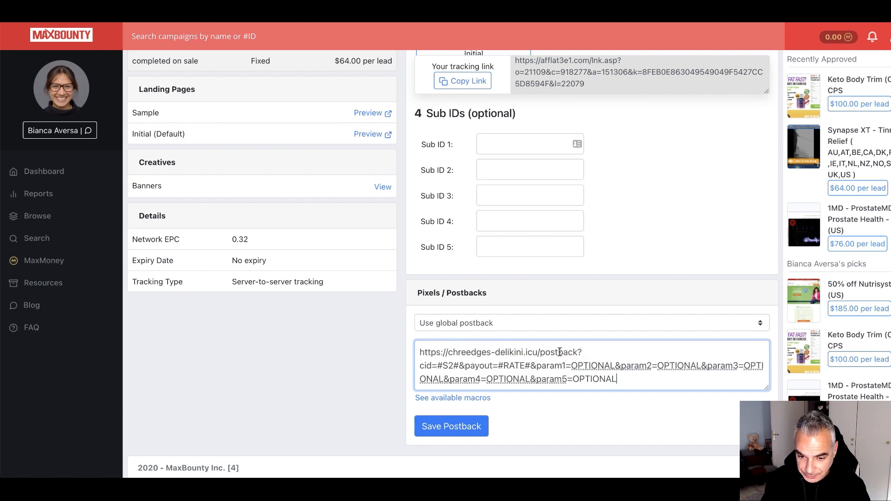
click(452, 430)
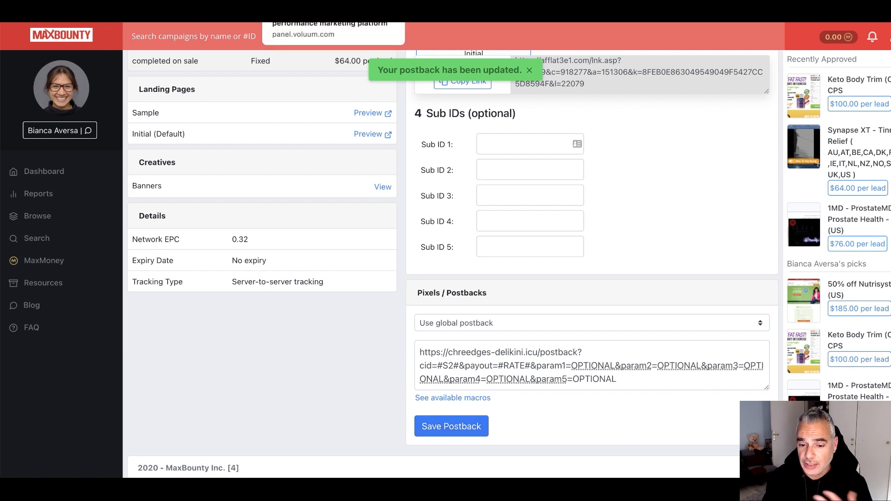
click(450, 426)
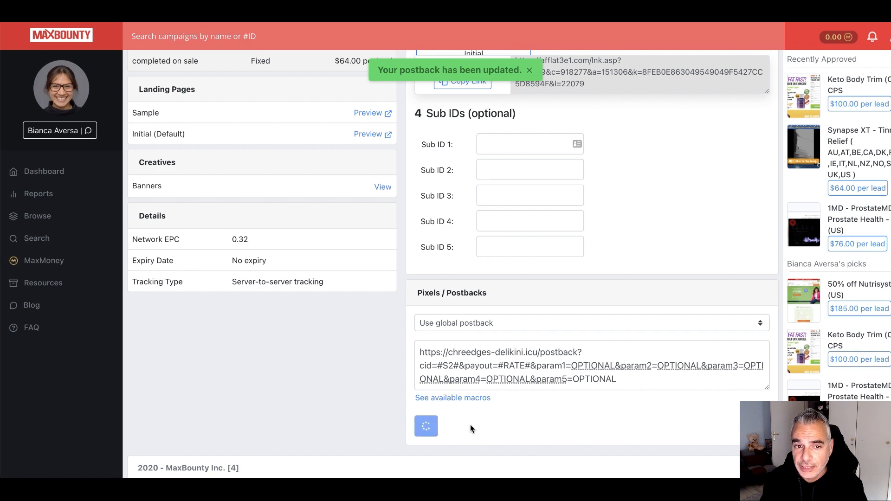
click(284, 11)
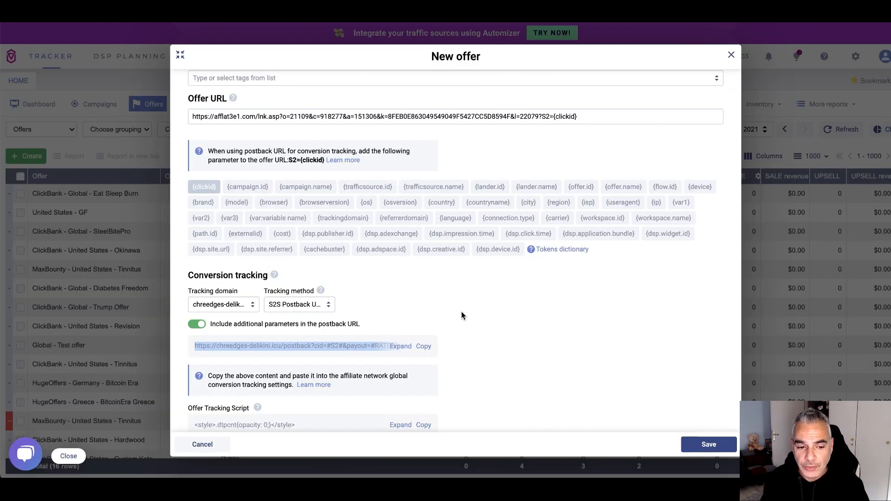
scroll(463, 308, down, 2)
scroll(463, 308, down, 1)
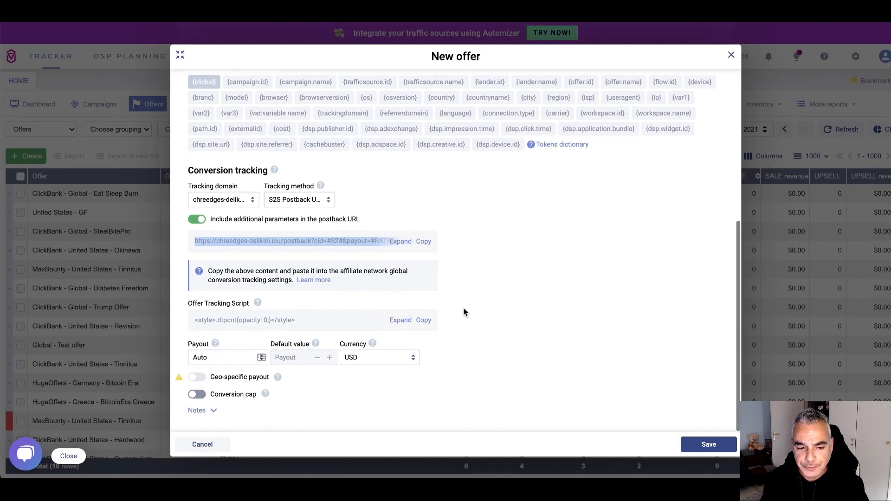
Save the TinnitusOfferNew offer in Voluum and bring the Anstrex ad listing forward
click(719, 444)
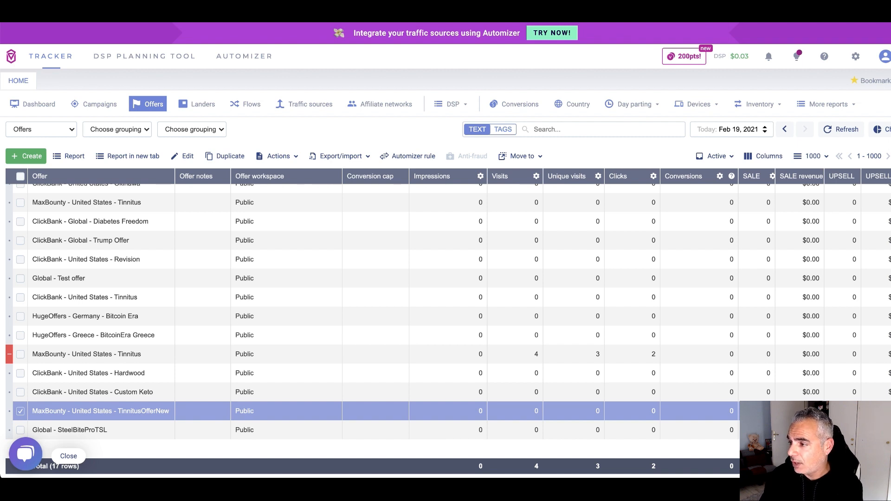
drag(162, 14, 93, 9)
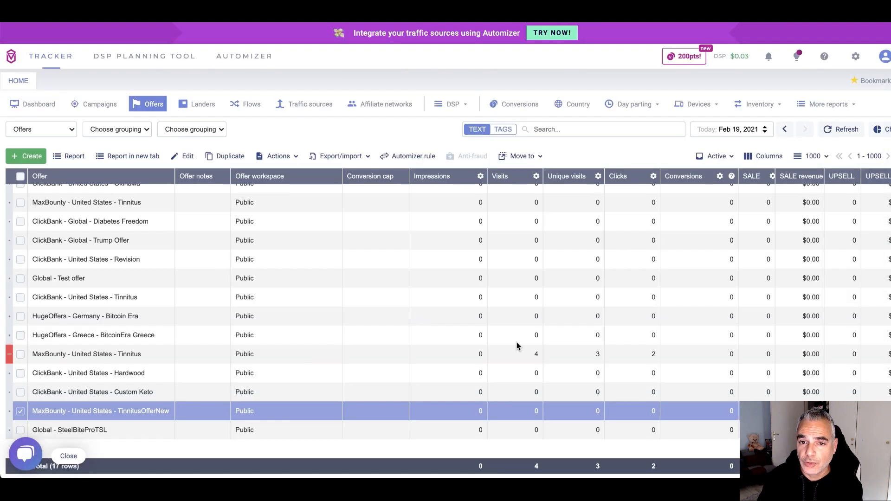
drag(516, 345, 163, 11)
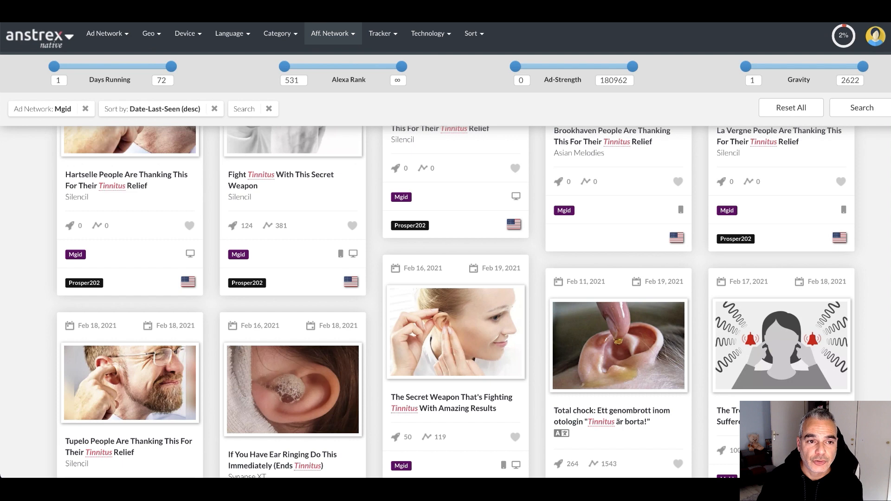
Filter the Anstrex ads by affiliate network MaxBounty
scroll(233, 160, up, 3)
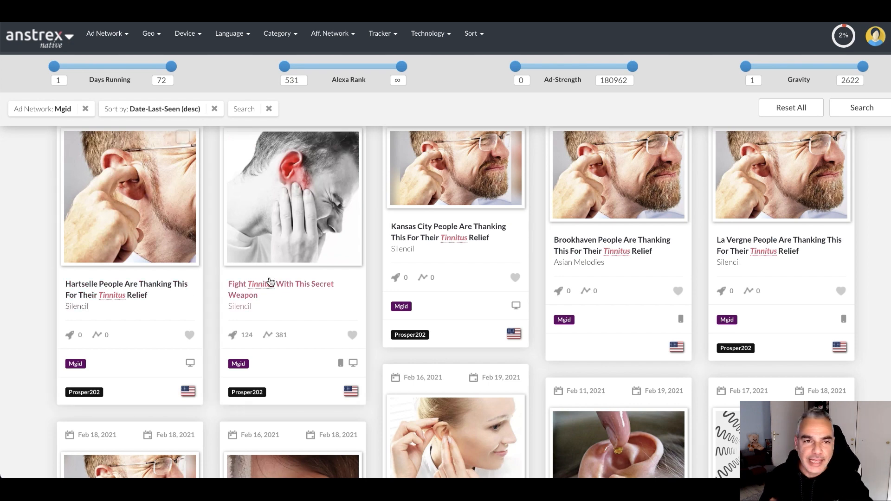
scroll(269, 285, up, 1)
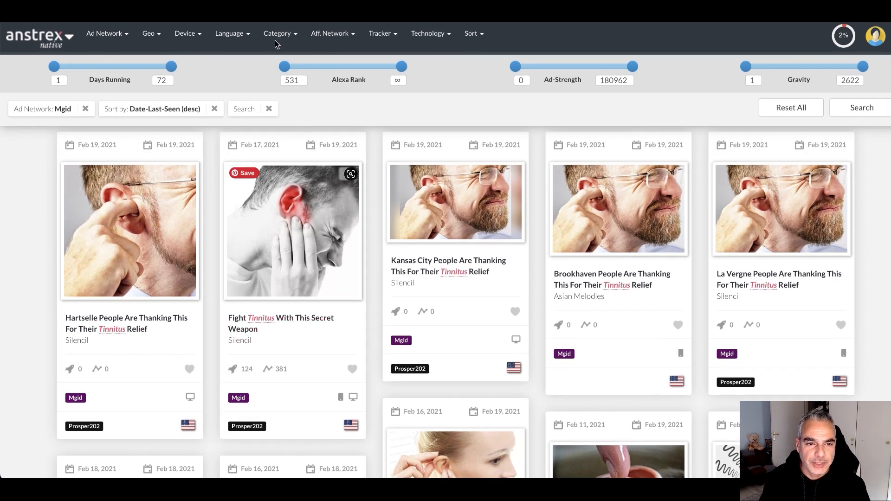
click(351, 41)
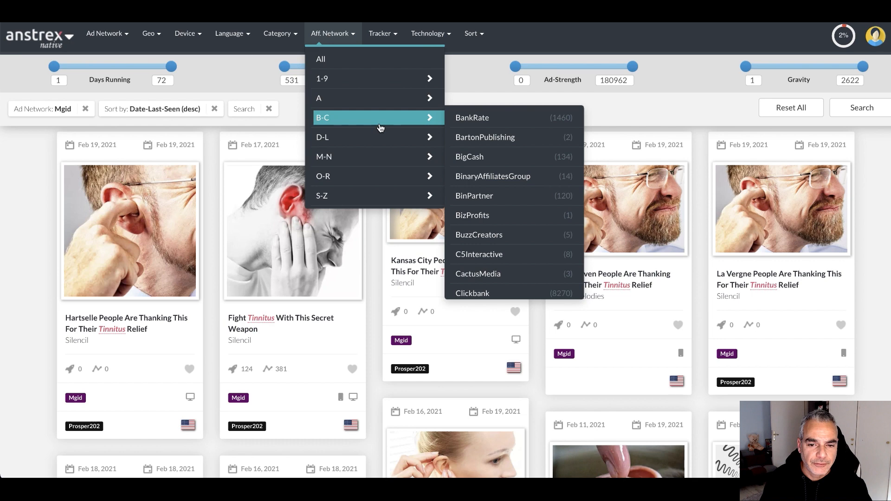
mouse_move(378, 141)
mouse_move(383, 161)
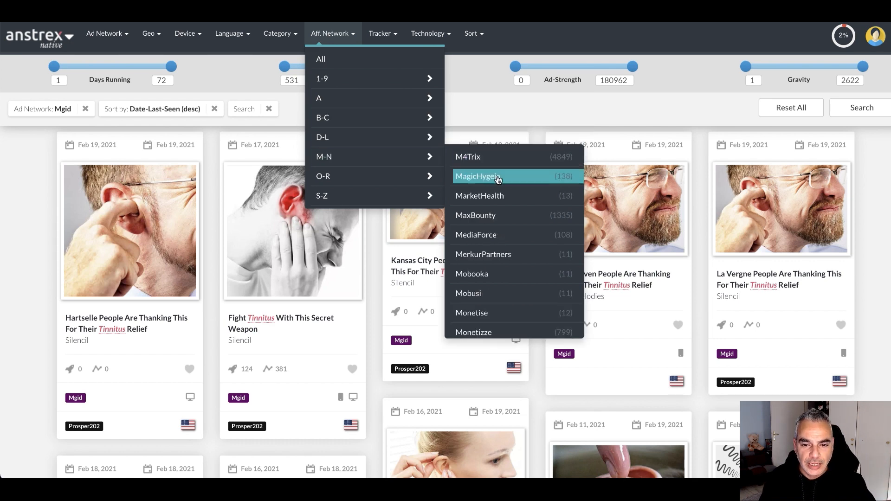
click(491, 219)
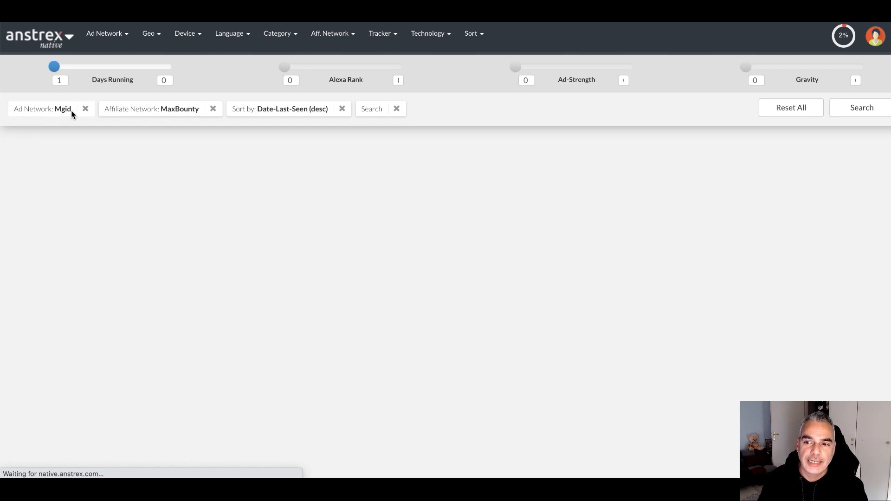
Reset all filters, then reapply only the MaxBounty affiliate network filter
click(787, 106)
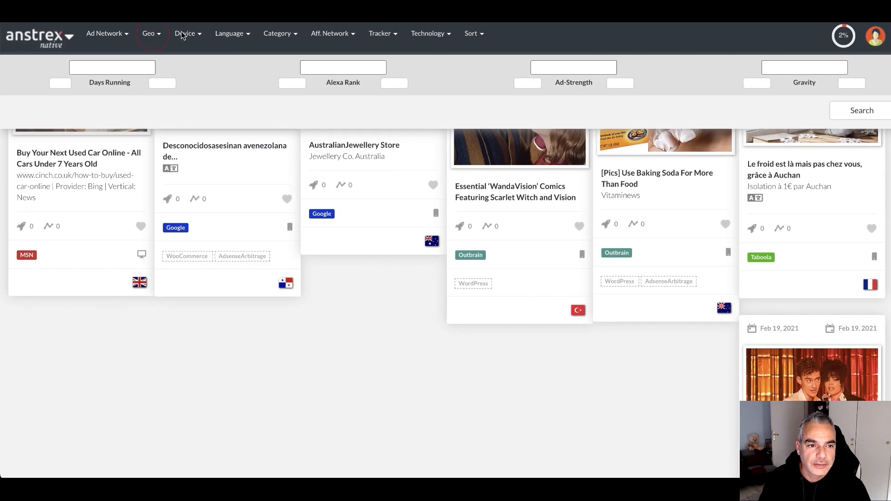
click(152, 33)
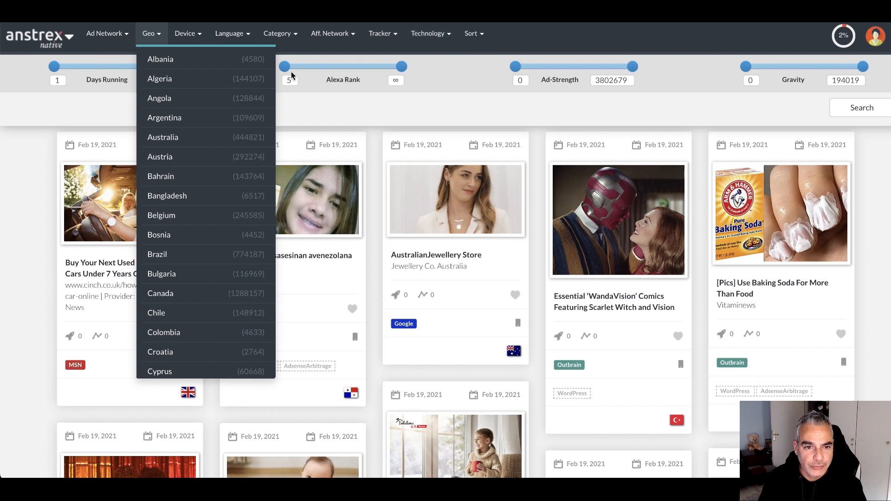
click(351, 42)
mouse_move(372, 156)
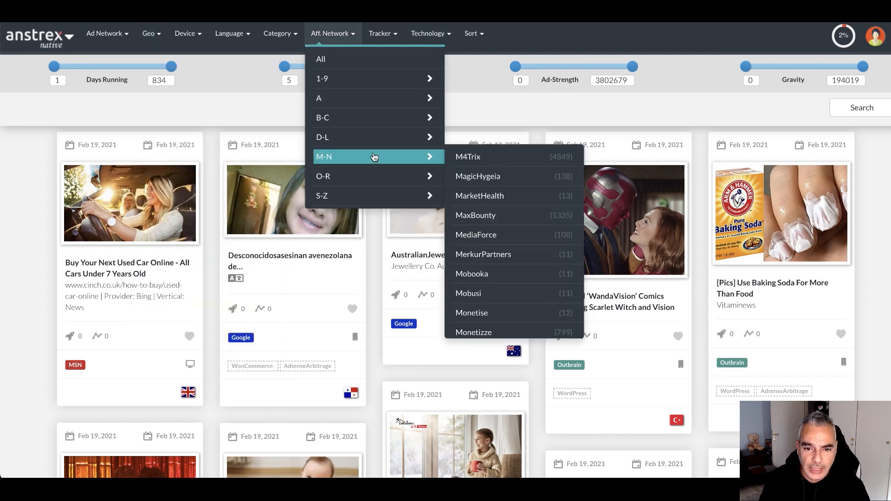
click(489, 216)
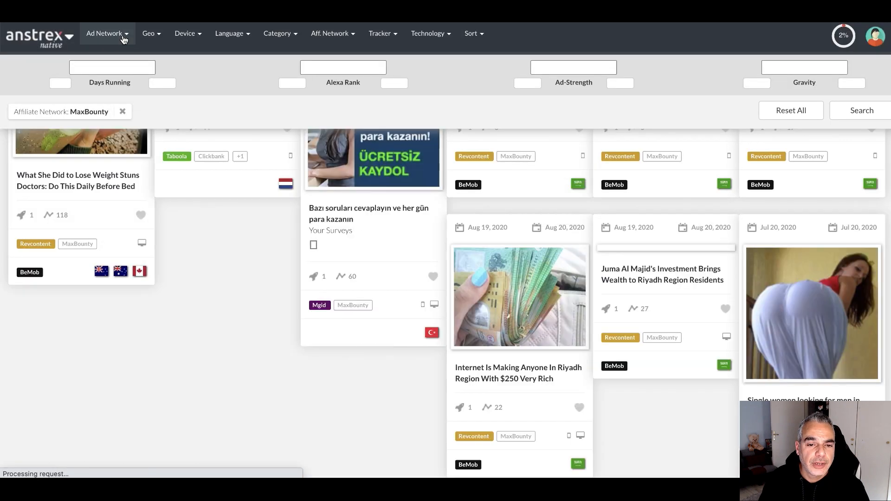
click(122, 37)
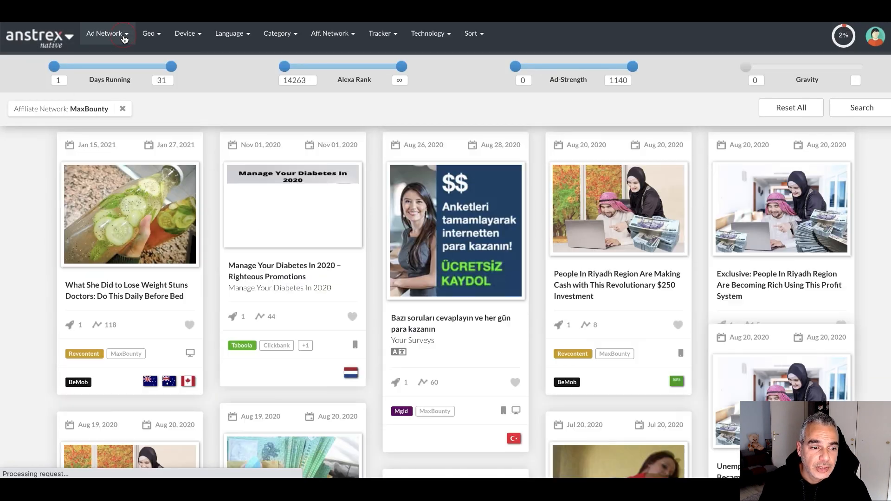
Limit the results to Mgid ads and browse them
click(123, 35)
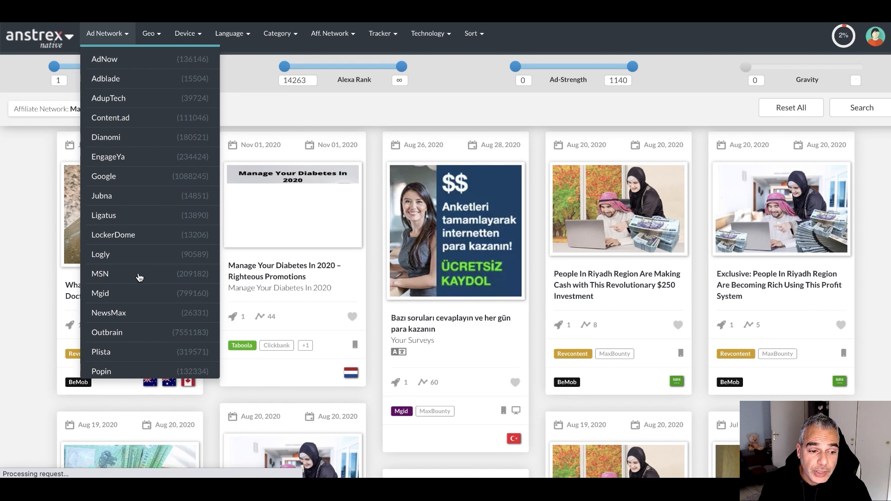
click(123, 292)
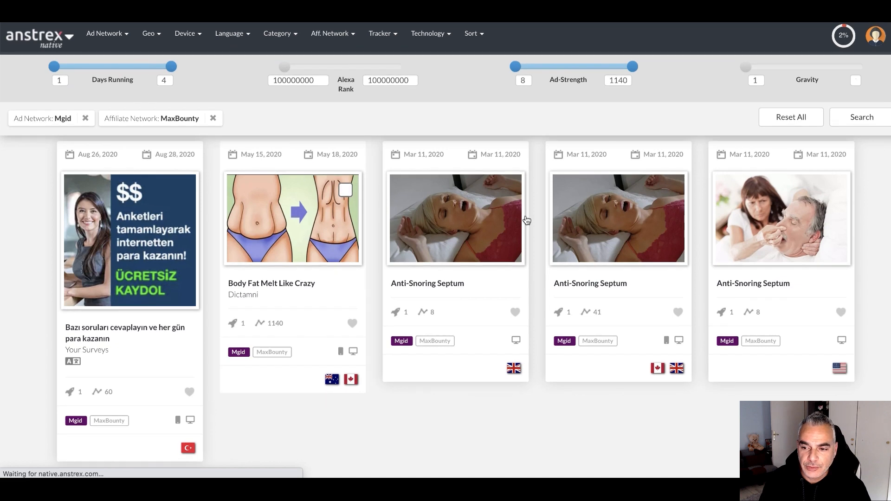
scroll(244, 254, down, 3)
scroll(245, 254, up, 4)
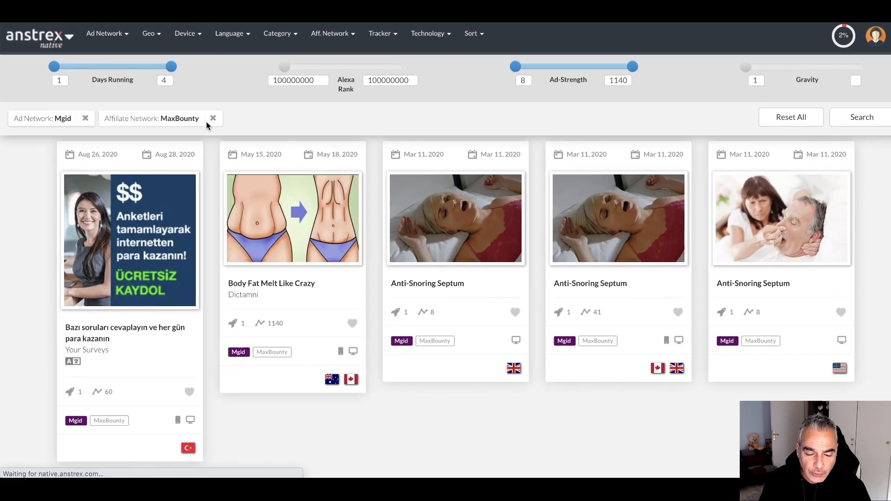
scroll(288, 223, down, 3)
scroll(287, 220, up, 3)
scroll(285, 221, down, 3)
scroll(286, 221, up, 3)
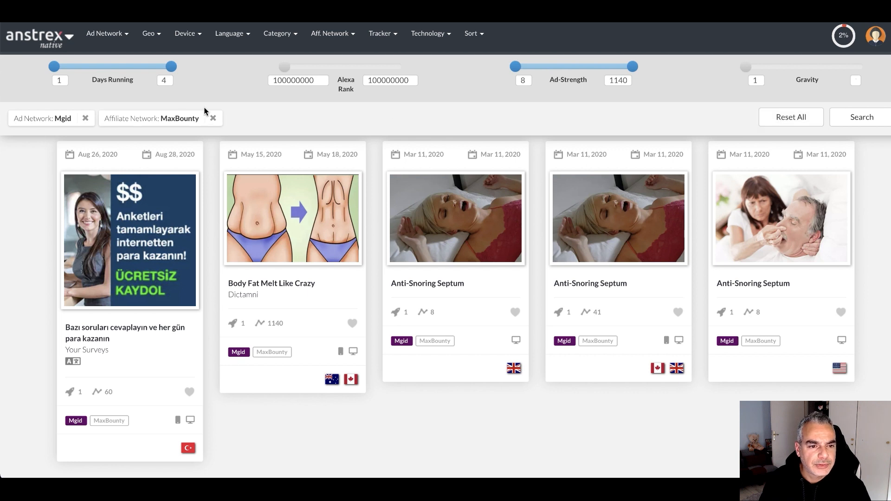
Sort by Date-Last-Seen (desc) and remove the Mgid and MaxBounty filter chips
click(471, 35)
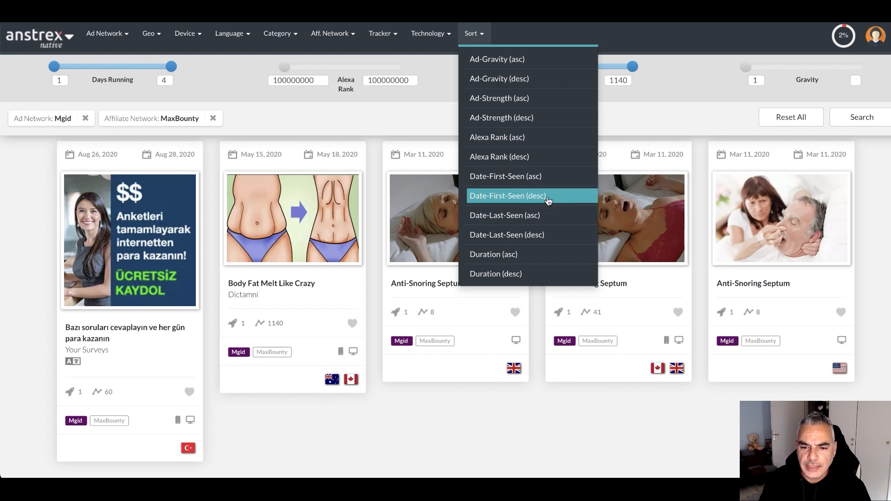
click(538, 235)
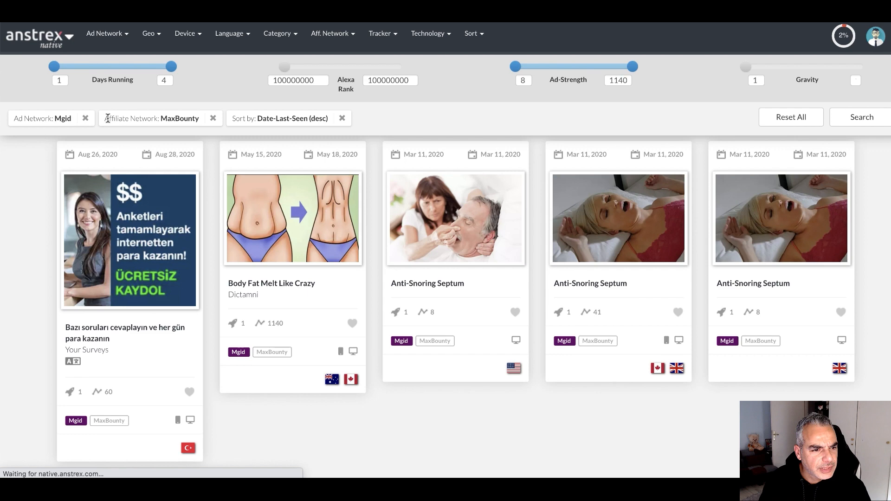
click(85, 119)
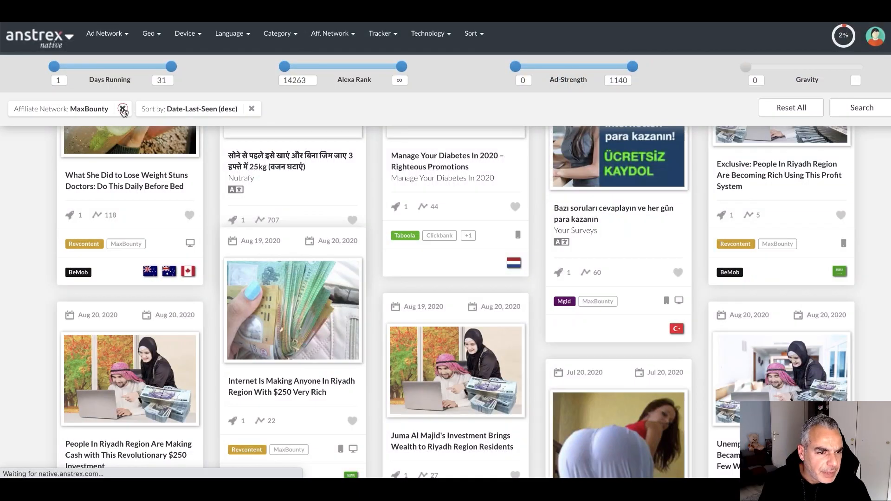
click(123, 110)
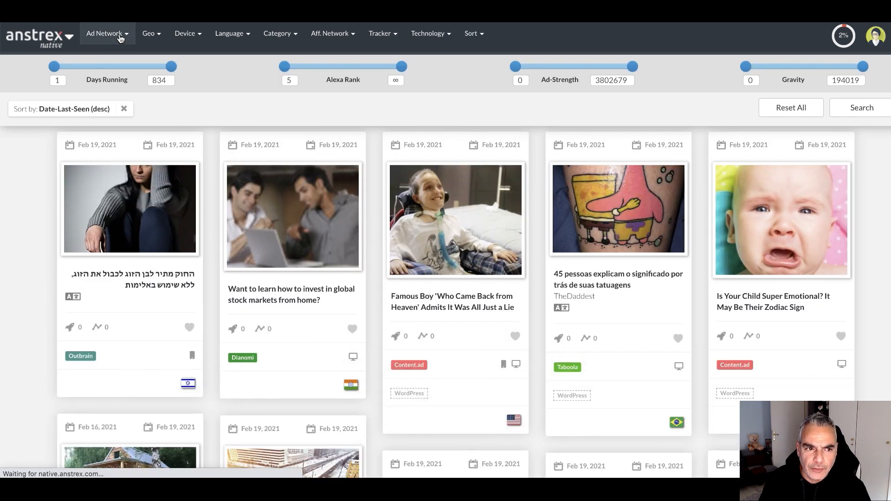
Filter the listing to the Mgid ad network and scroll through the results grid
click(124, 37)
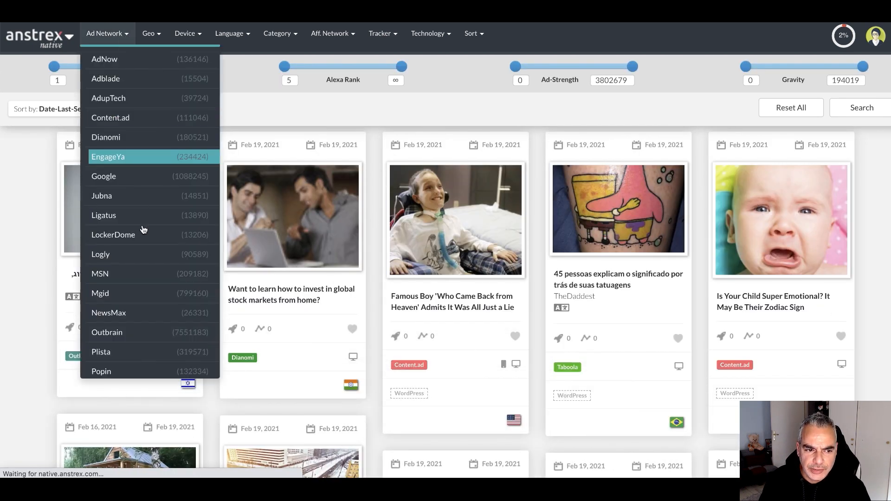
click(136, 298)
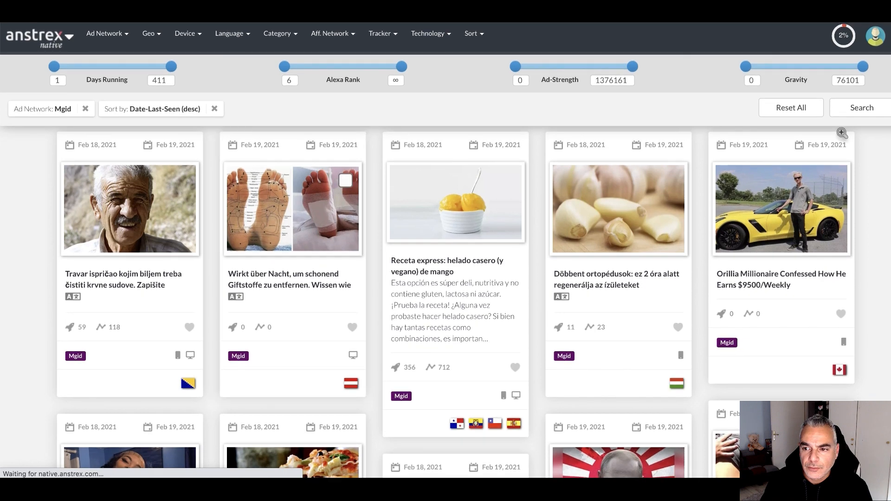
scroll(312, 159, down, 12)
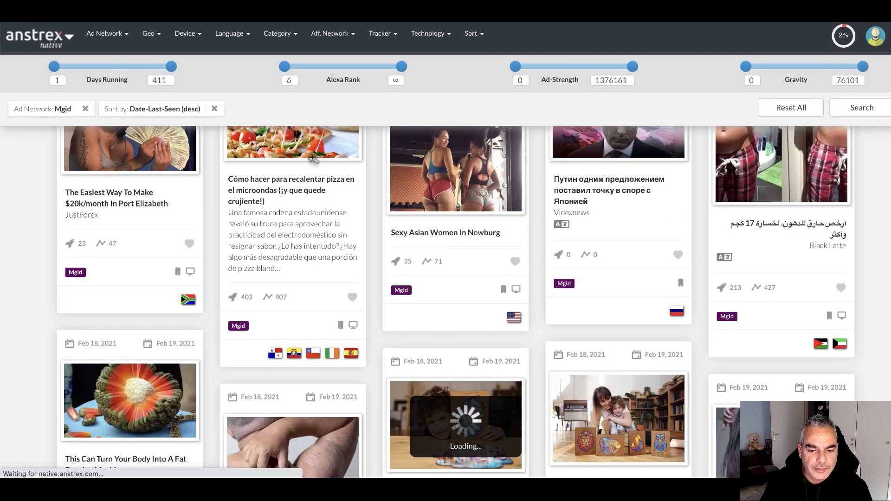
scroll(774, 78, up, 12)
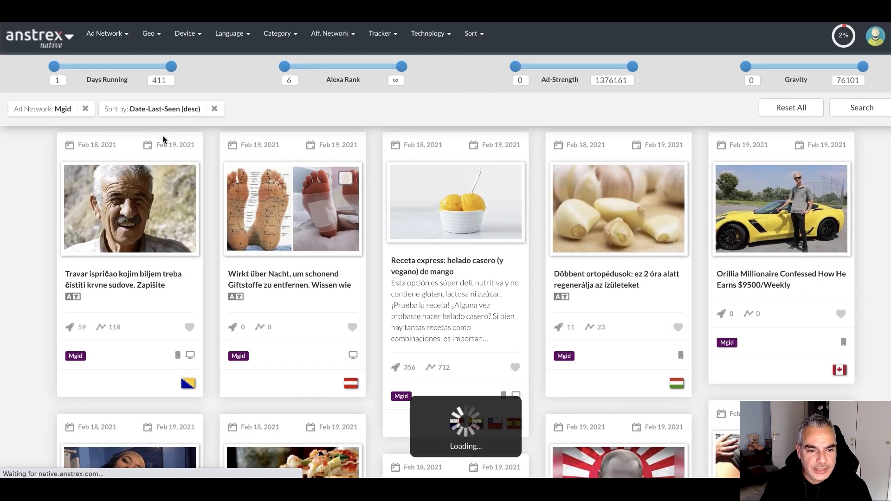
scroll(330, 228, down, 10)
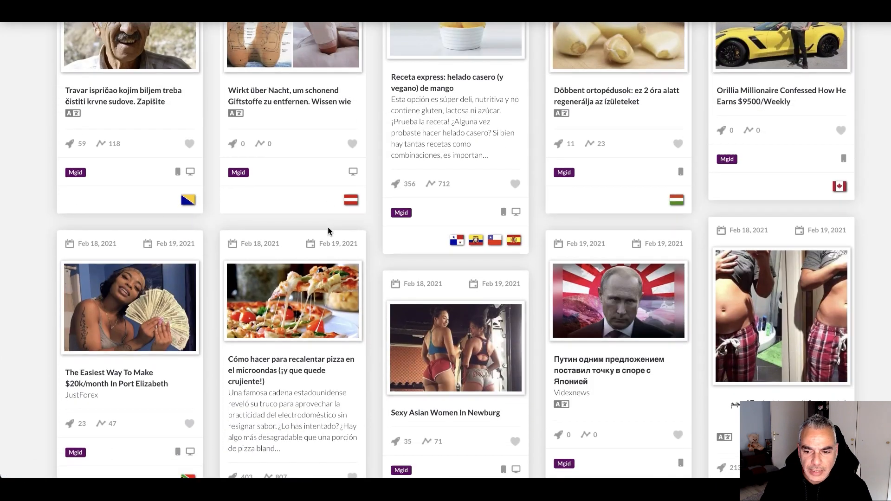
scroll(328, 230, down, 15)
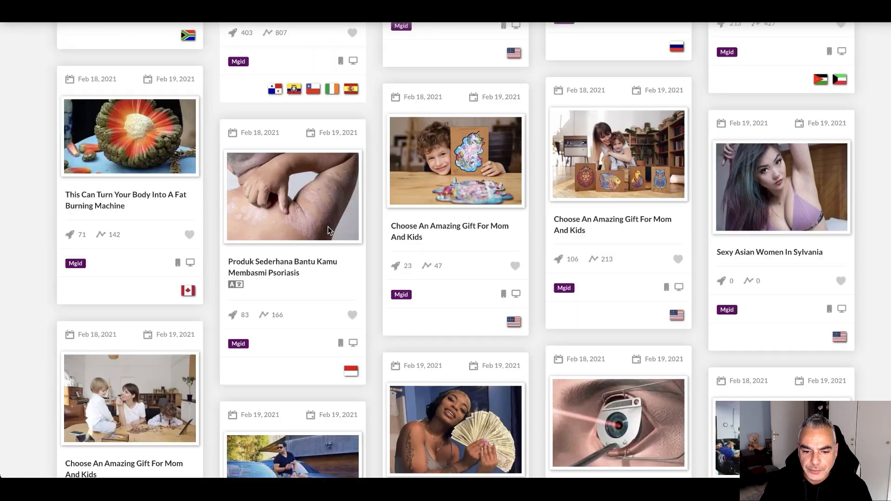
scroll(328, 230, down, 8)
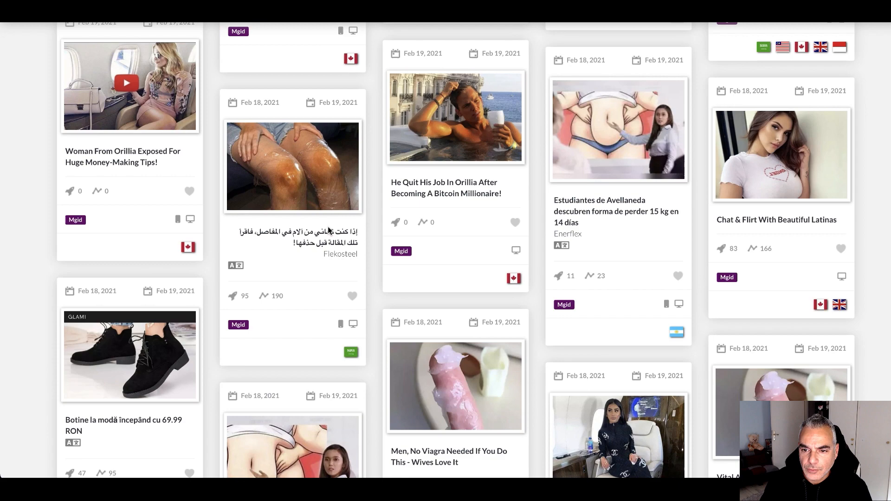
scroll(328, 230, down, 8)
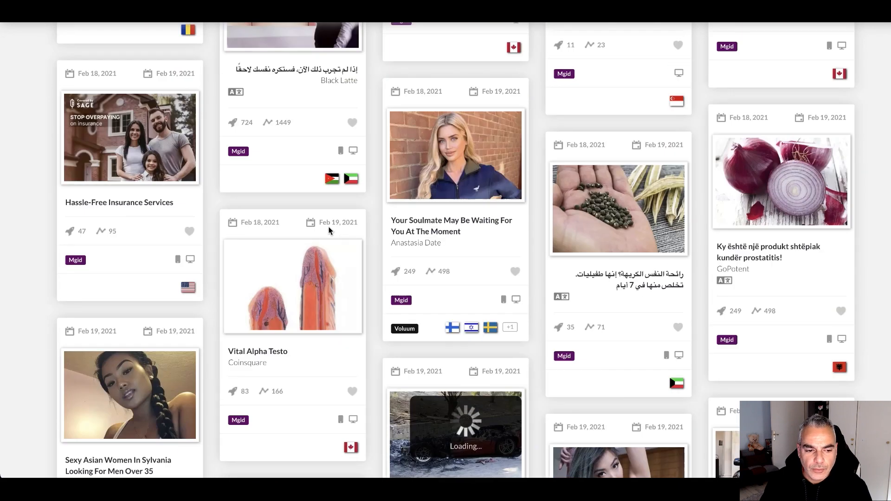
scroll(374, 170, up, 20)
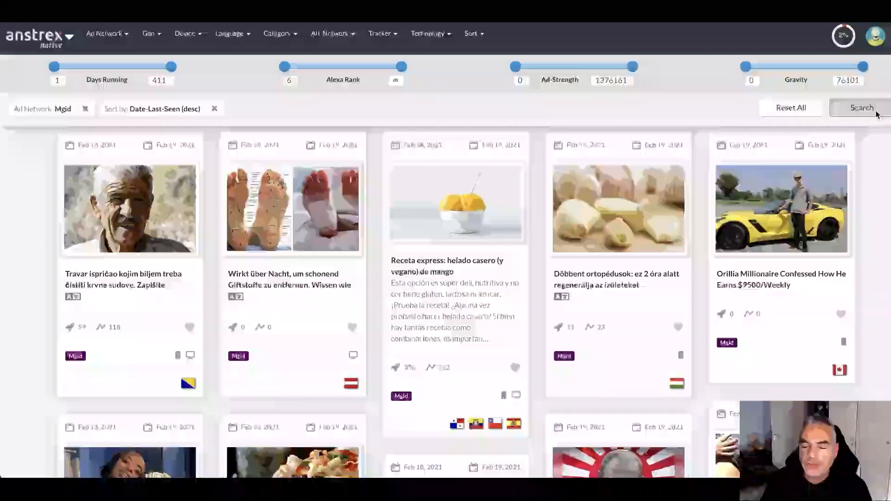
Search ad text for 'tinnitus' and sort results by Date-Last-Seen (desc)
click(861, 107)
text(tinnitus)
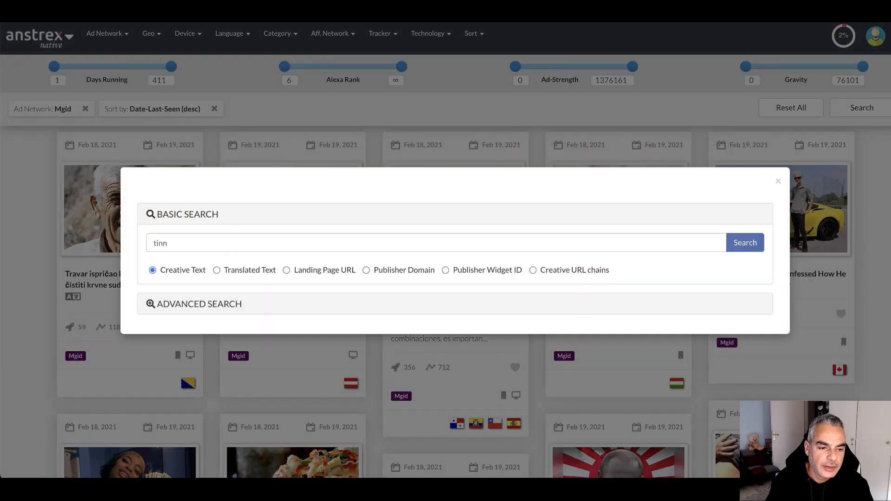
click(747, 243)
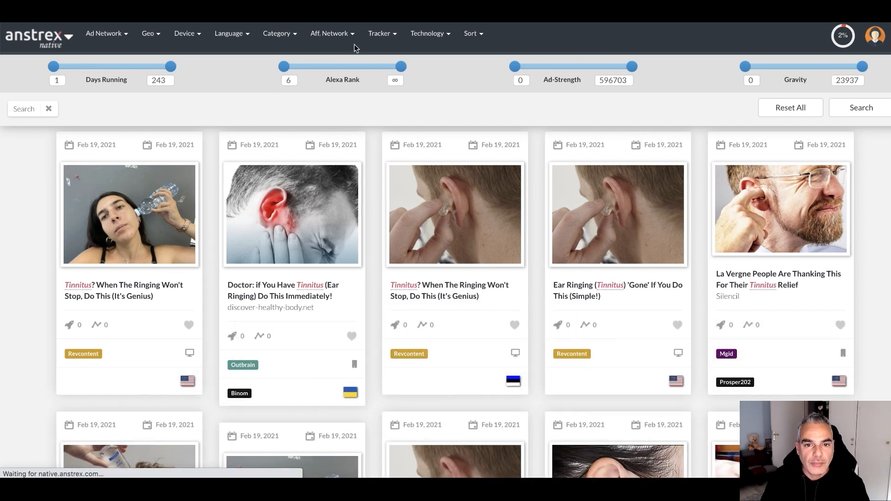
click(476, 35)
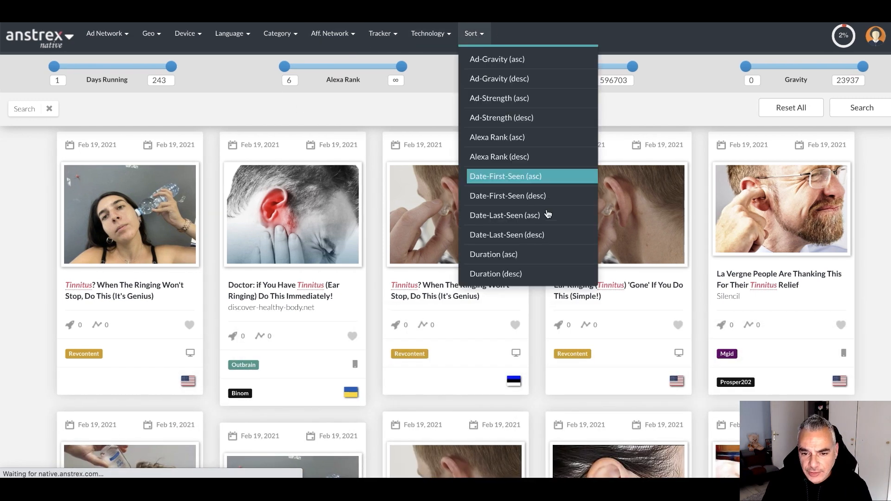
click(533, 240)
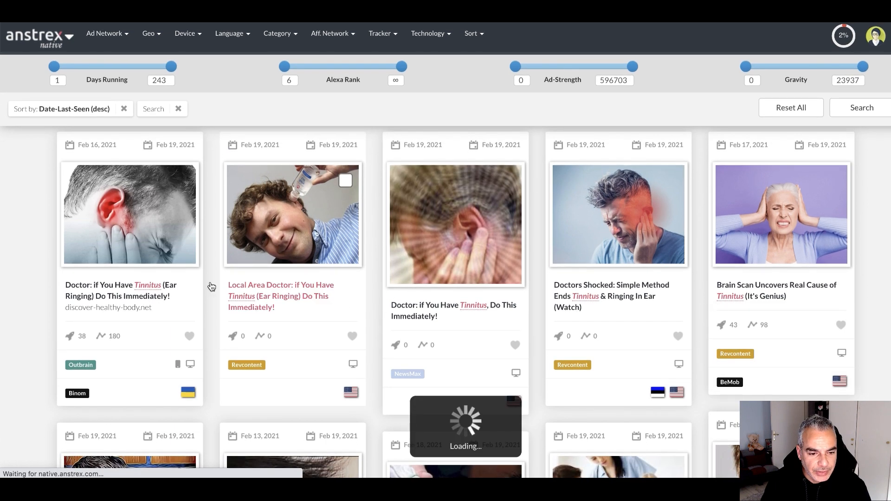
Open the 'Fight Tinnitus With This Secret Weapon' ad and visit its landing page
scroll(149, 274, down, 6)
scroll(150, 273, down, 2)
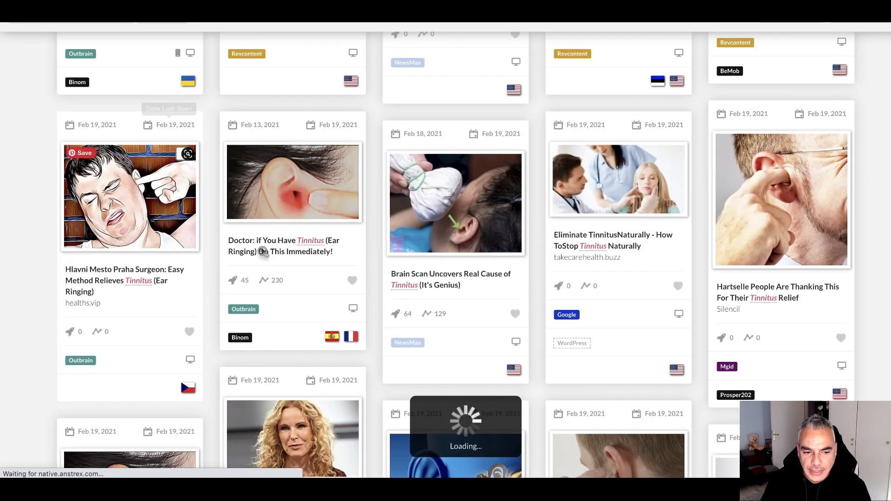
scroll(738, 271, down, 6)
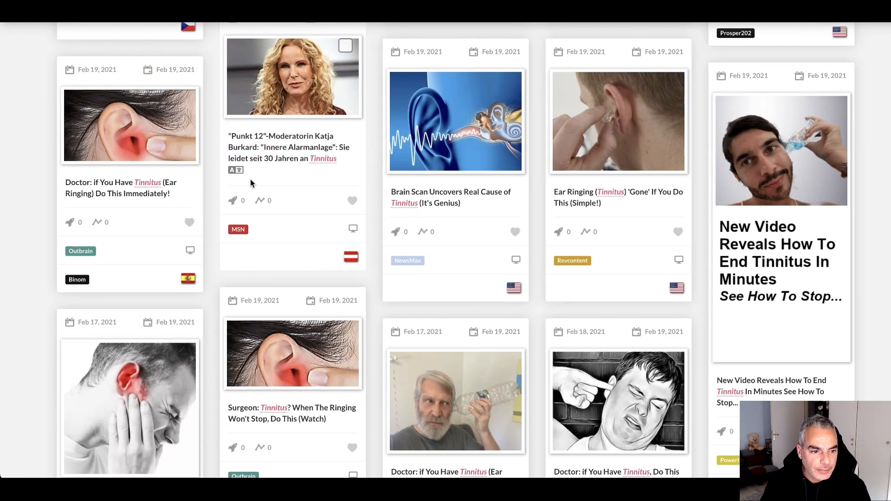
scroll(192, 195, down, 5)
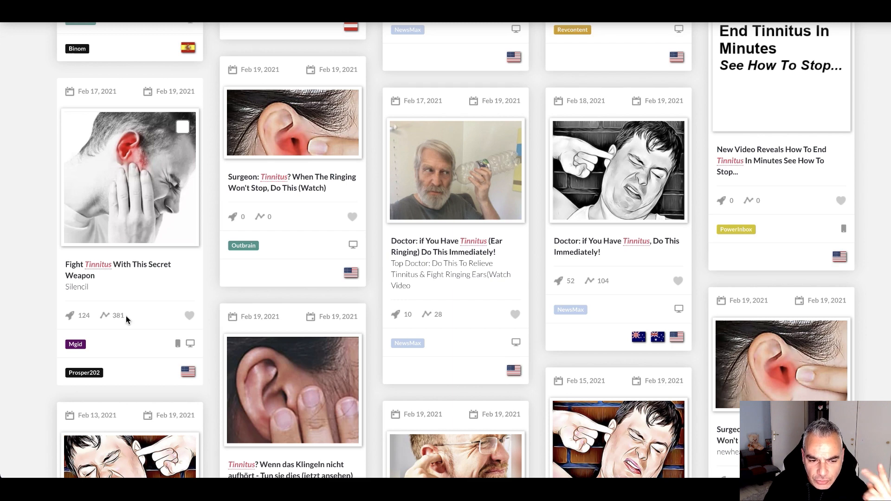
scroll(122, 317, down, 2)
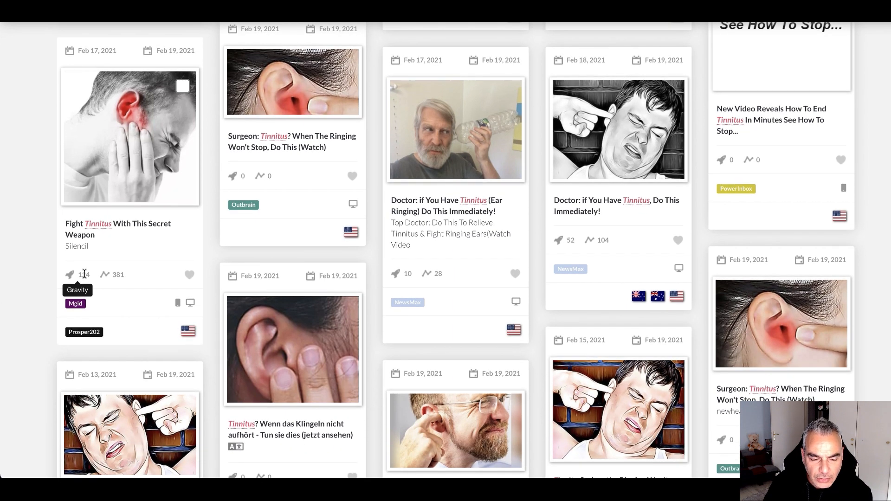
scroll(84, 274, down, 4)
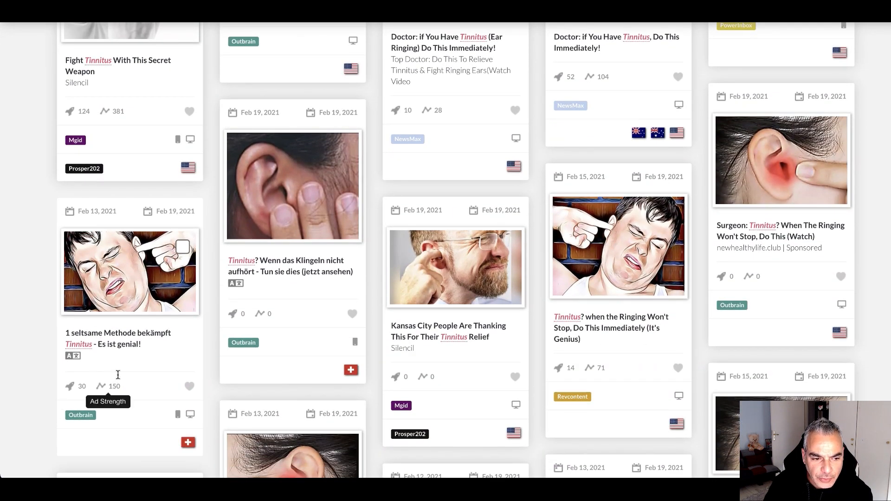
scroll(128, 305, up, 4)
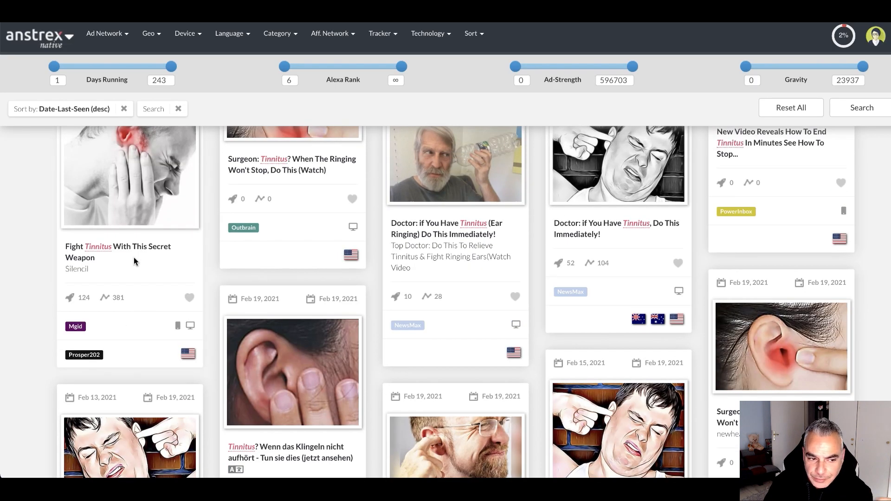
click(127, 247)
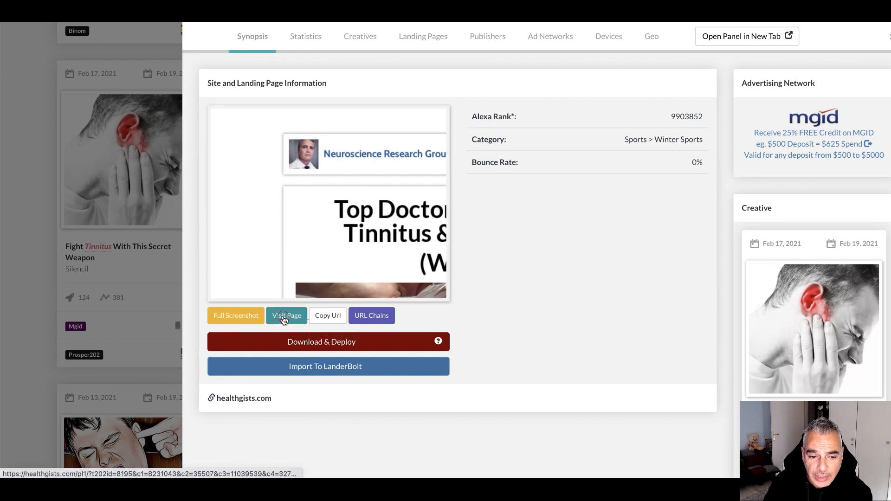
click(284, 319)
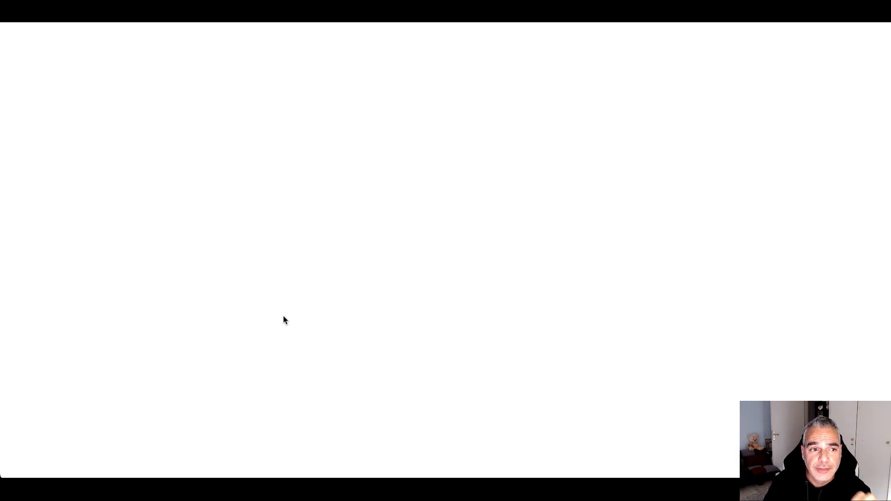
Scroll up and down through the competitor's 'Top Doctor' tinnitus advertorial to read it
scroll(430, 245, down, 7)
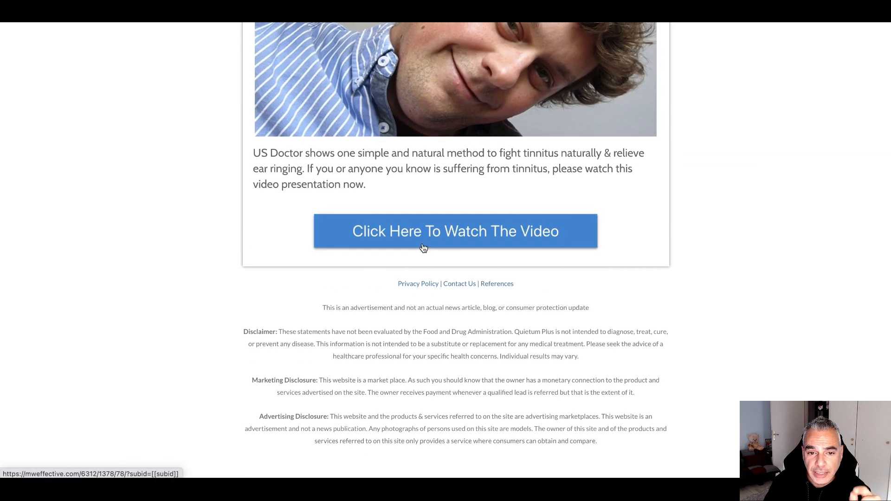
scroll(422, 246, up, 7)
scroll(423, 246, down, 5)
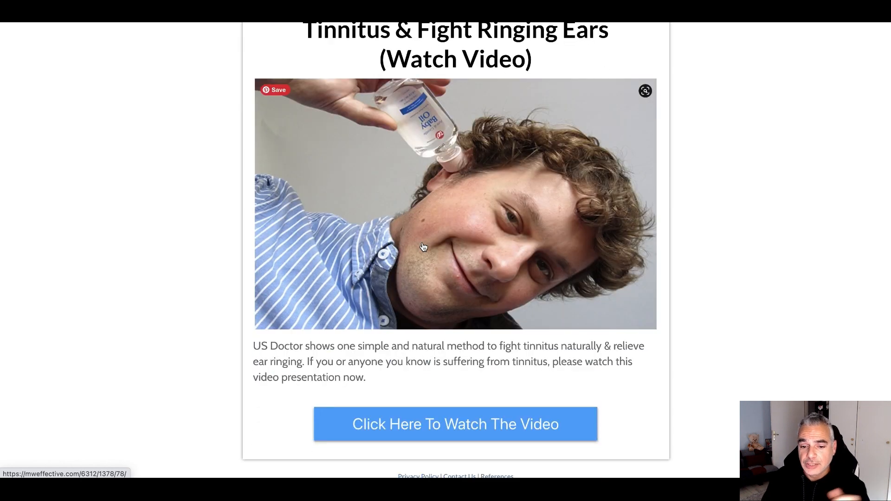
scroll(424, 246, up, 5)
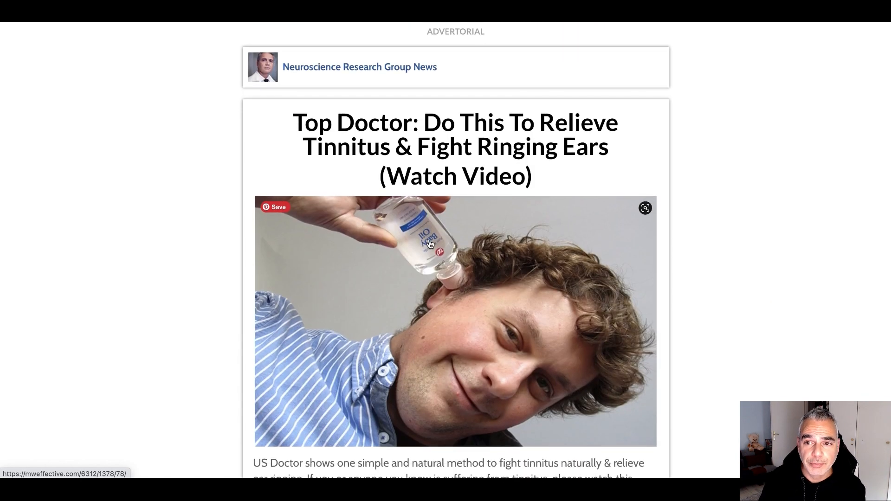
scroll(441, 302, down, 1)
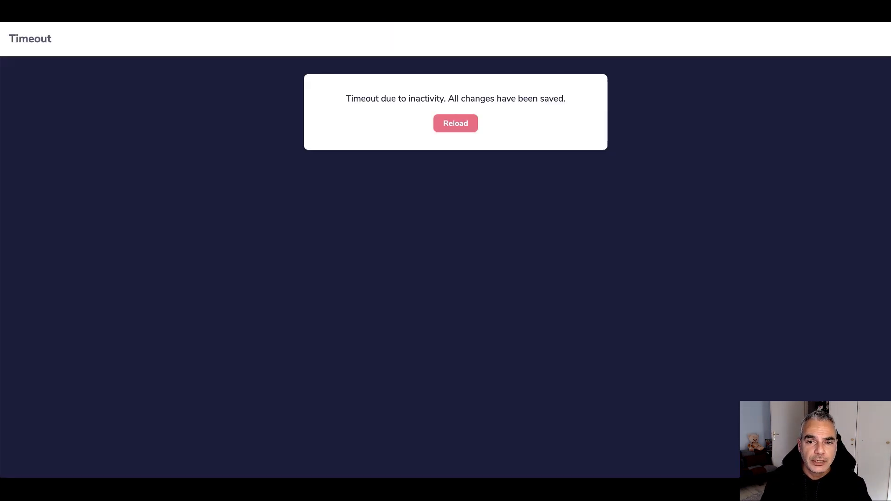
click(457, 123)
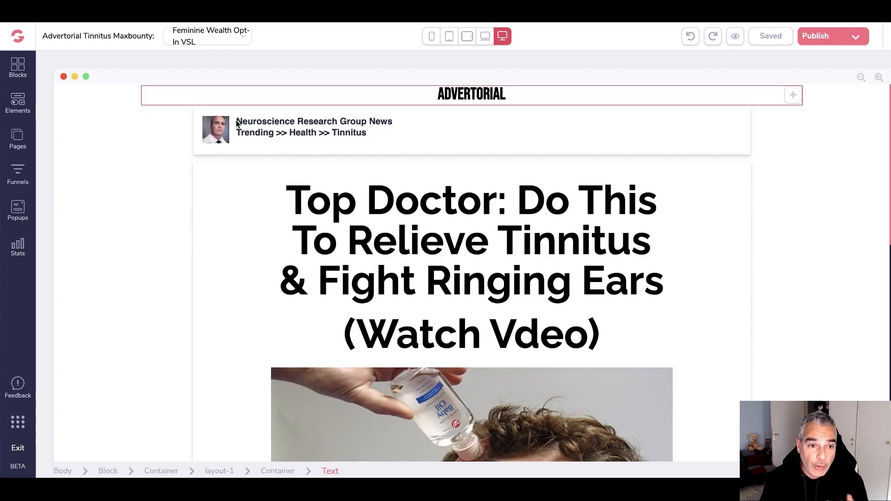
scroll(319, 141, down, 3)
scroll(311, 144, down, 8)
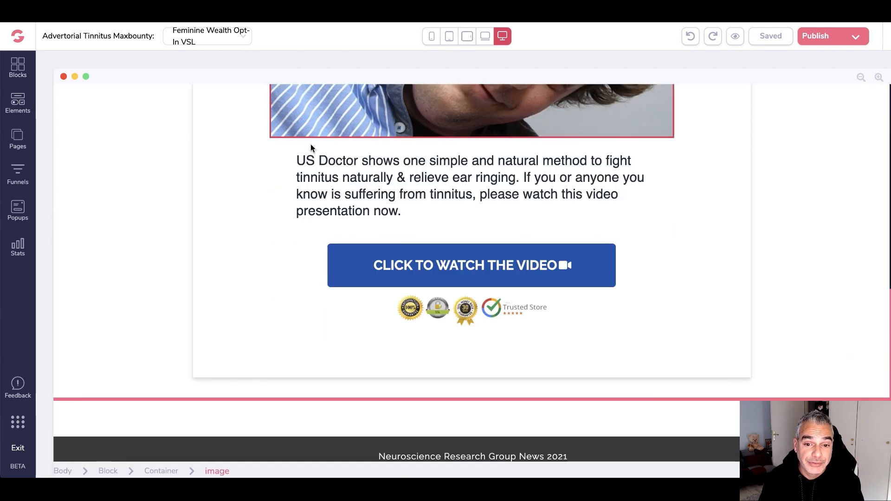
scroll(311, 144, up, 12)
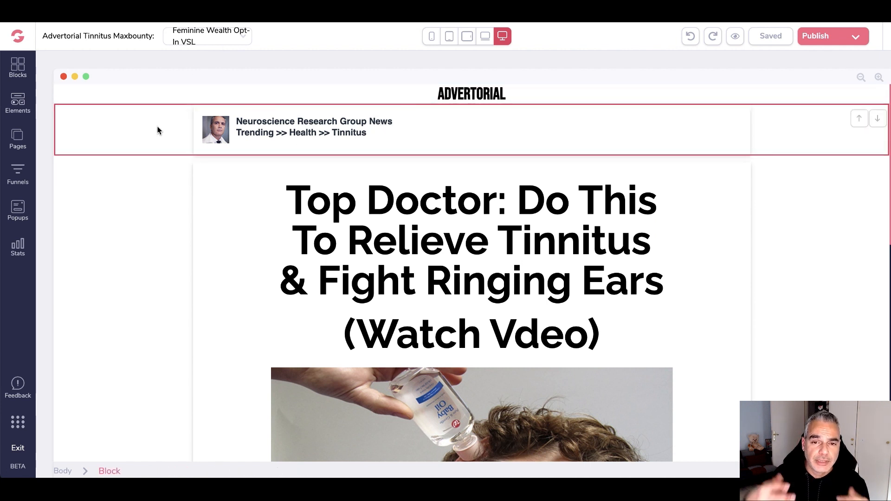
scroll(394, 176, down, 3)
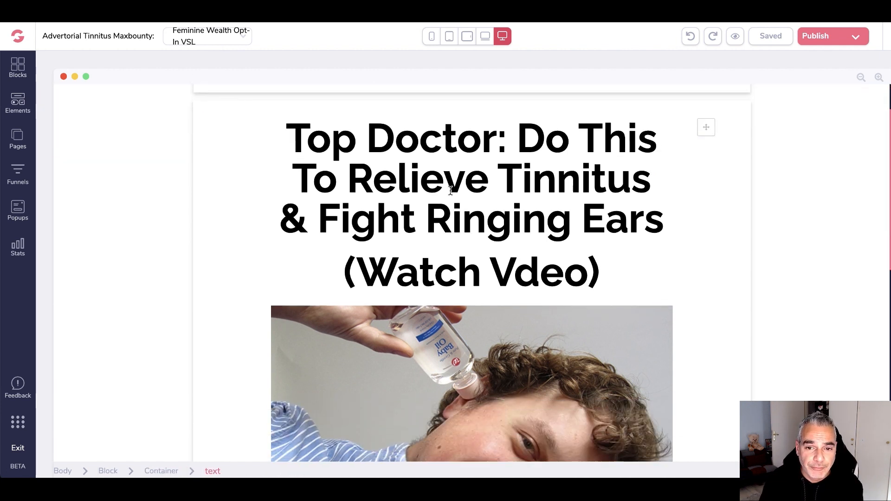
scroll(595, 268, down, 15)
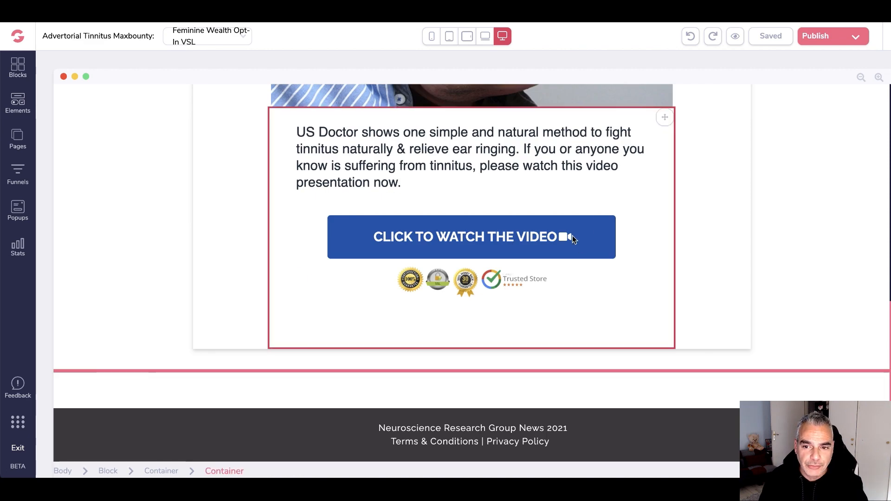
scroll(572, 235, up, 18)
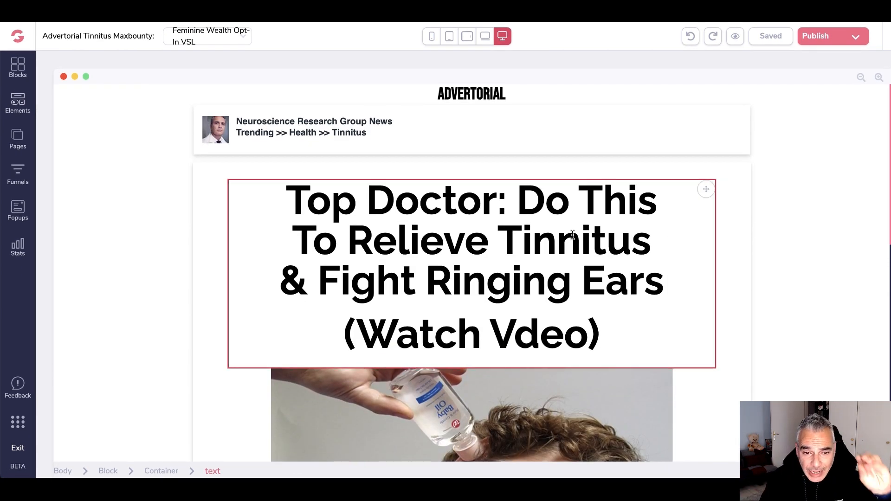
scroll(458, 240, down, 3)
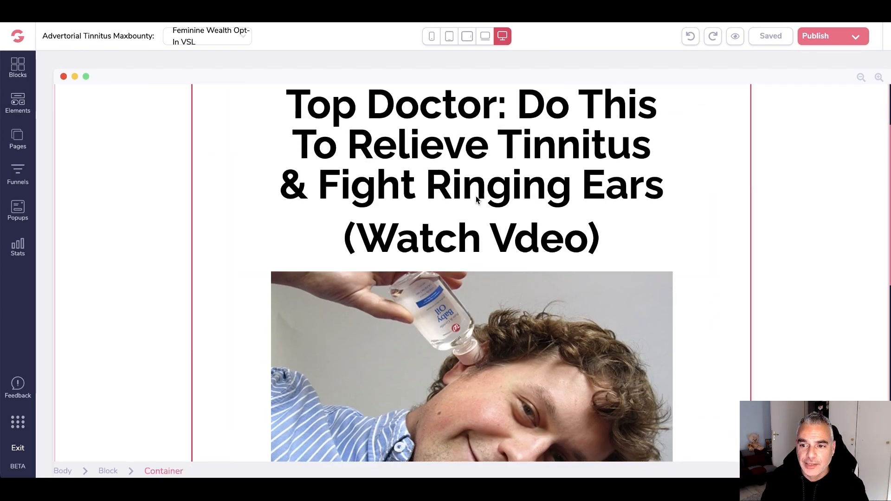
scroll(475, 195, down, 6)
scroll(476, 196, down, 3)
scroll(476, 197, up, 10)
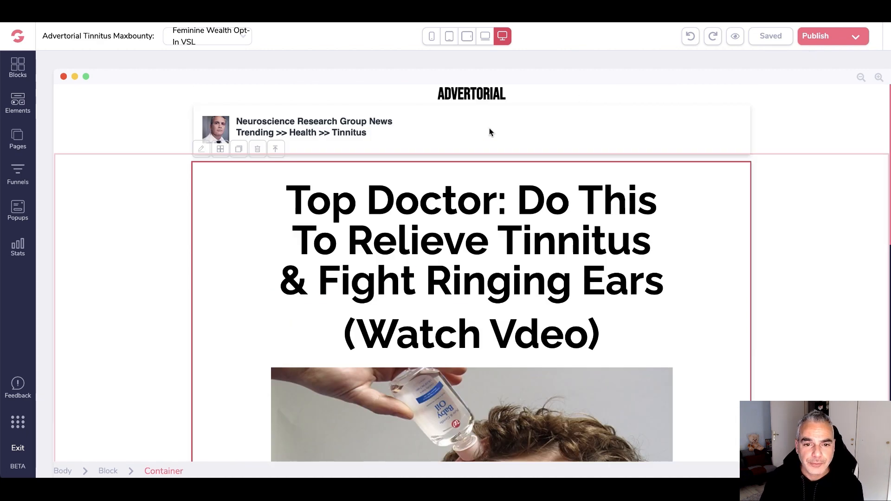
scroll(480, 137, down, 1)
scroll(479, 137, down, 3)
scroll(480, 138, down, 3)
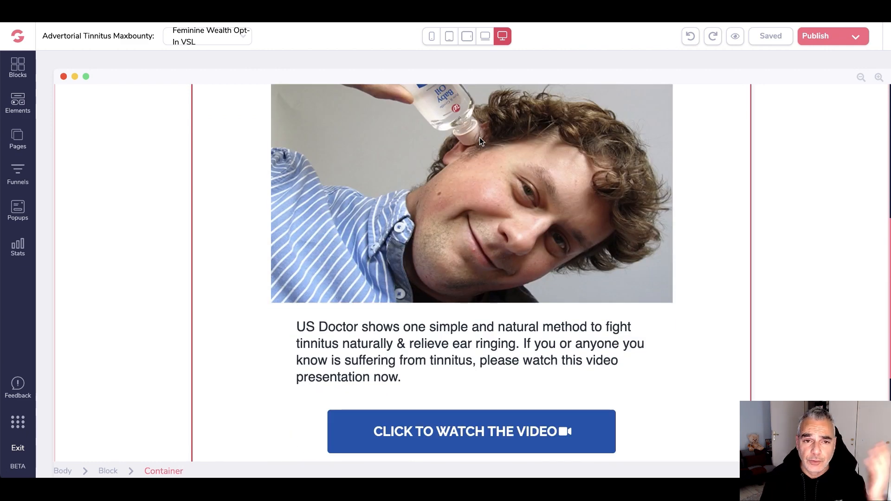
scroll(383, 143, up, 5)
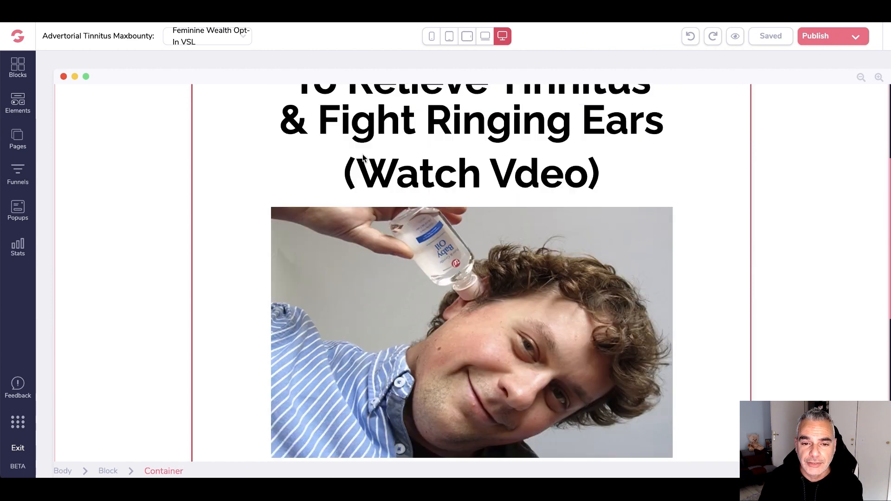
scroll(363, 155, down, 8)
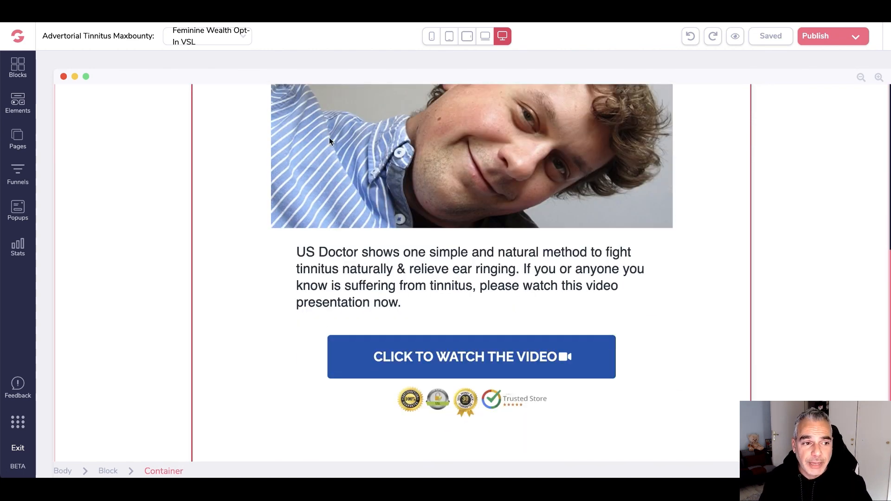
click(18, 137)
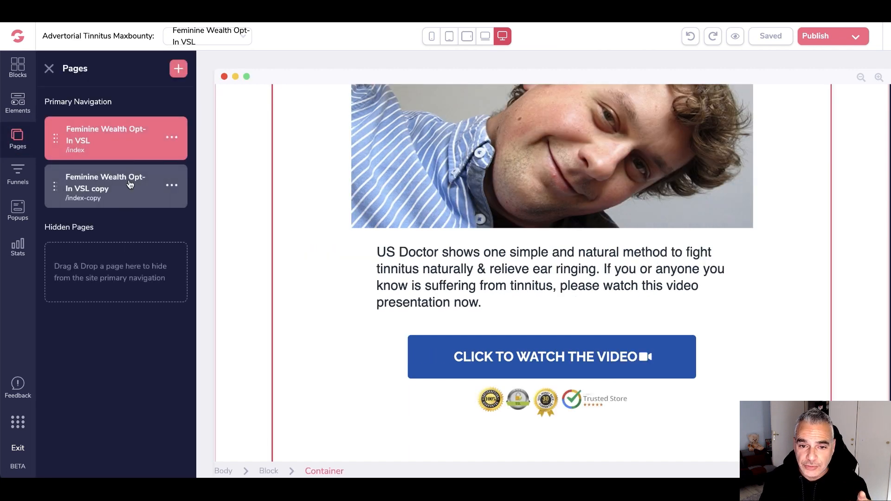
click(131, 181)
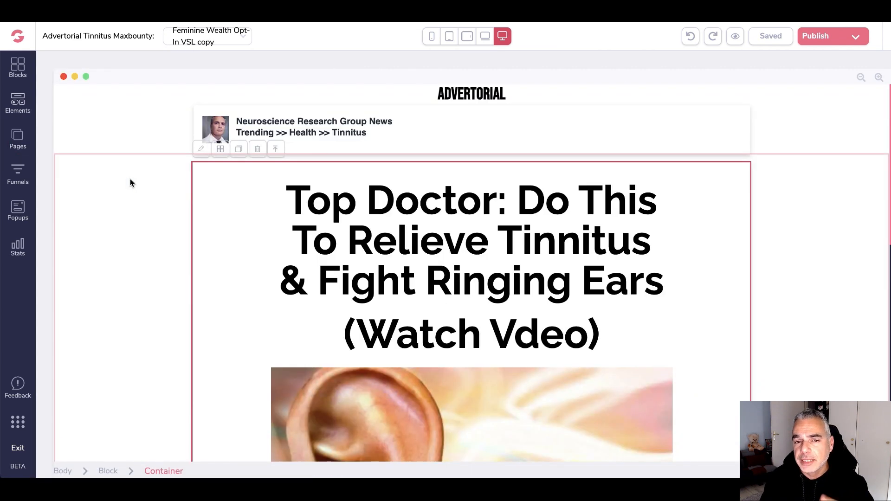
scroll(228, 198, down, 6)
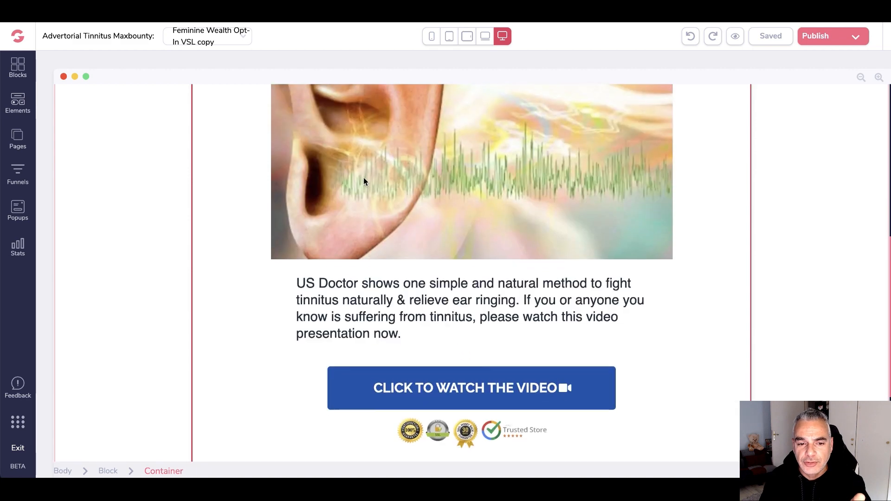
scroll(364, 181, up, 8)
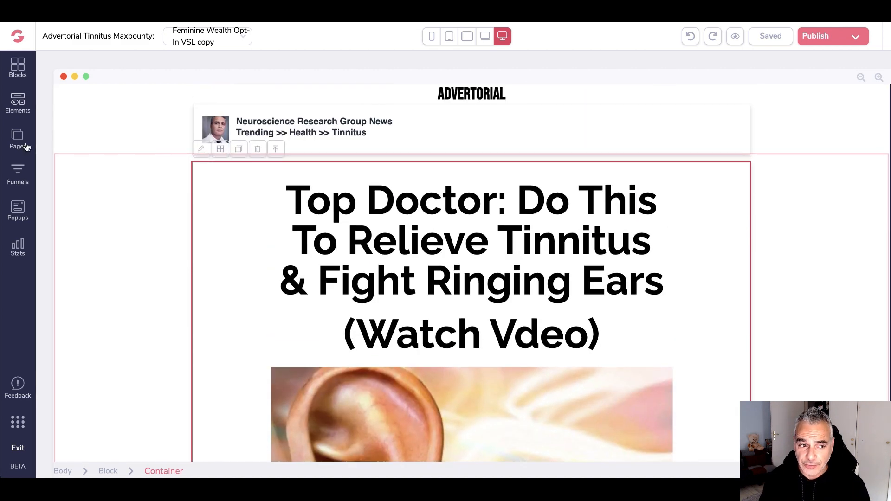
click(19, 140)
click(138, 144)
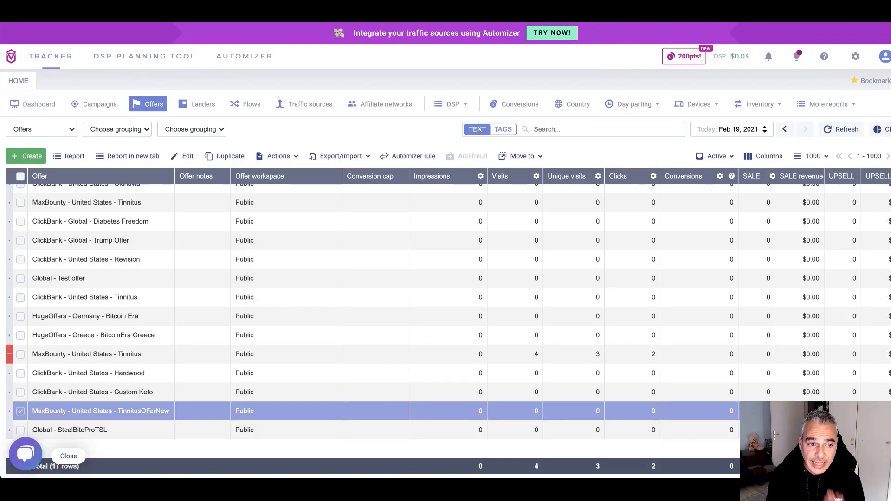
From the Landers list, start a new lander with the country tag United States
click(197, 105)
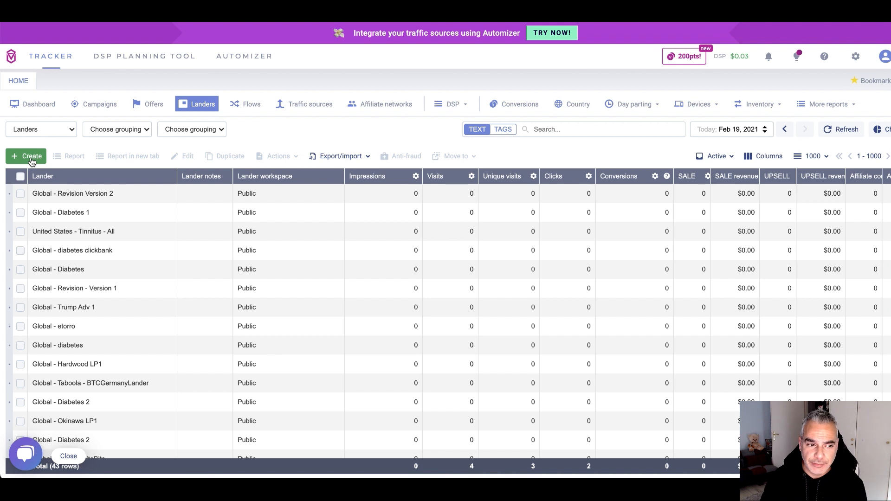
click(31, 158)
click(31, 176)
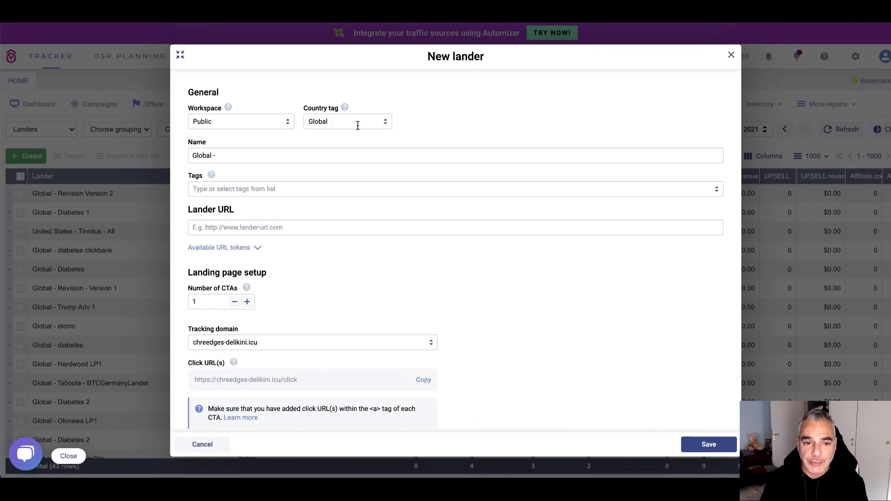
click(358, 122)
text(united)
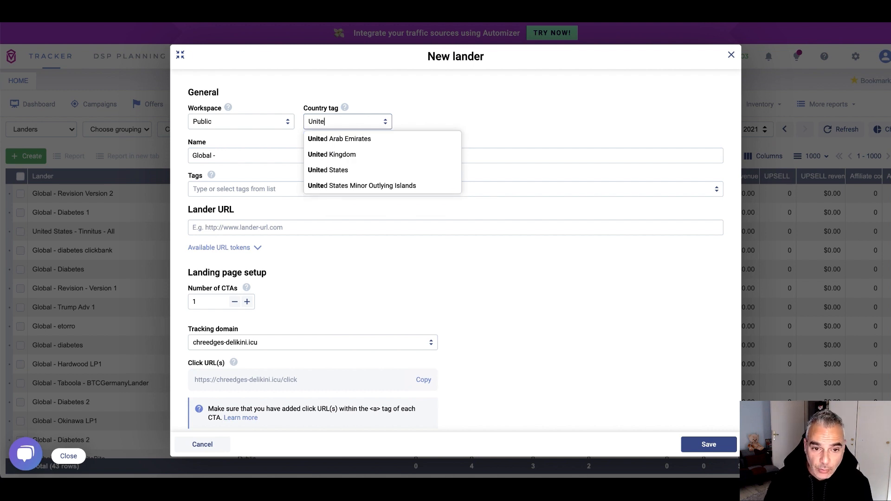
click(352, 169)
Keep the Public workspace and name the lander United States - Maxbounty-TinnitusOfferNew
click(260, 122)
click(273, 88)
click(247, 155)
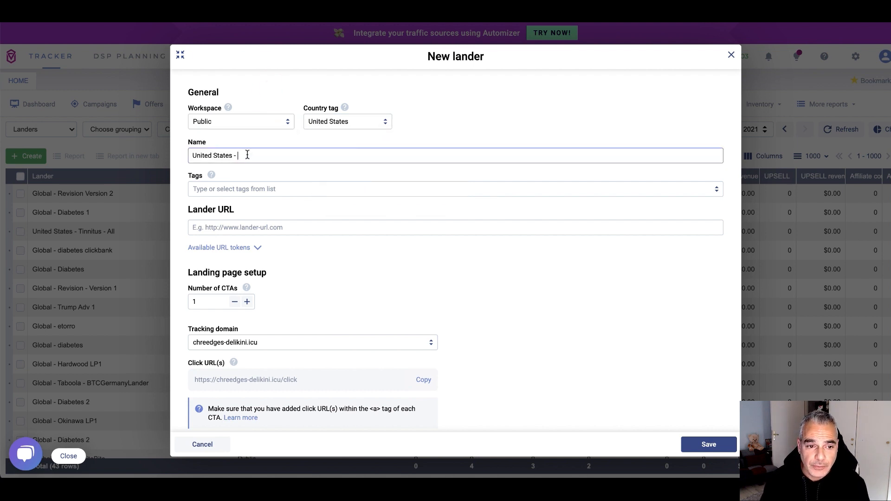
text(Maxbounty-TinnitusOfferNew)
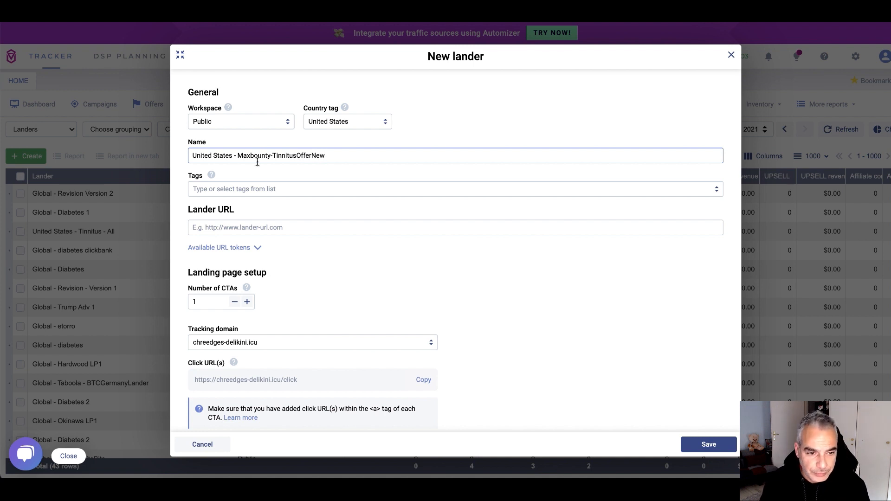
scroll(259, 172, down, 2)
click(277, 187)
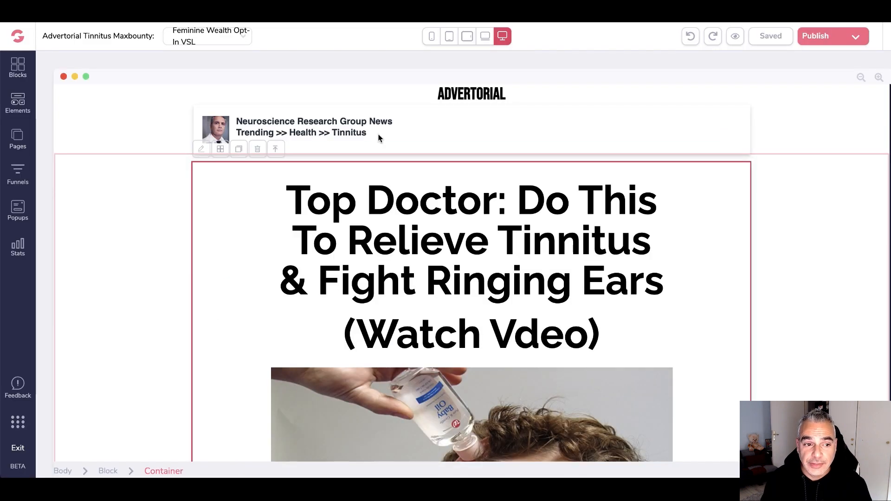
click(862, 42)
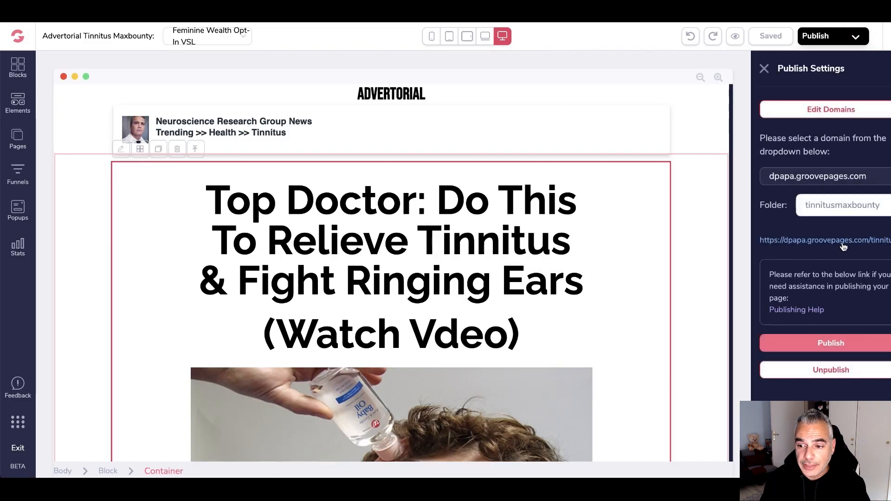
click(842, 243)
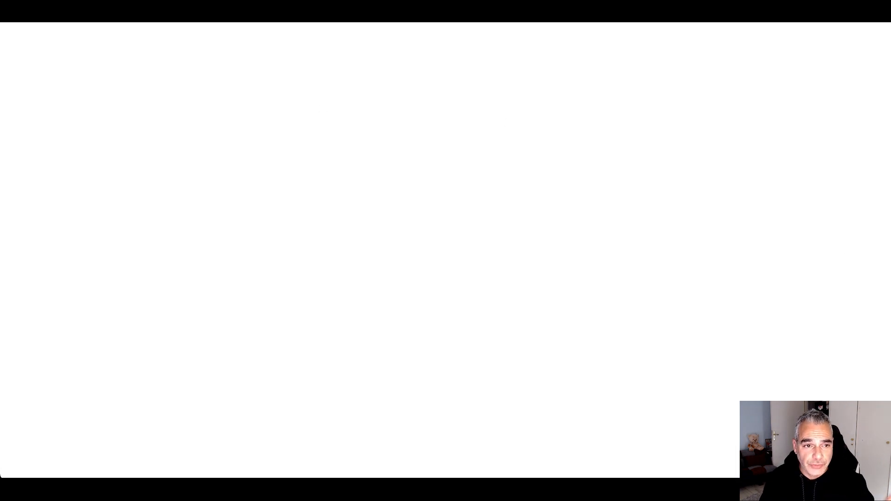
right_click(160, 22)
click(219, 99)
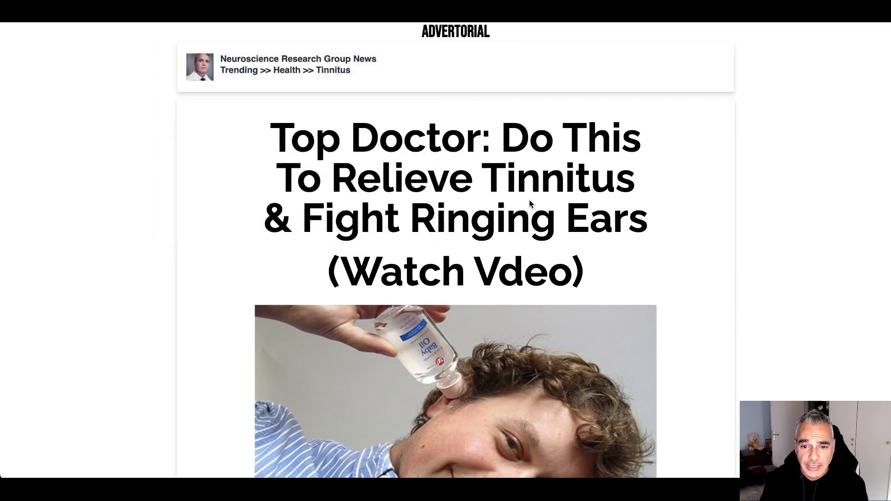
scroll(538, 191, down, 15)
scroll(536, 182, up, 15)
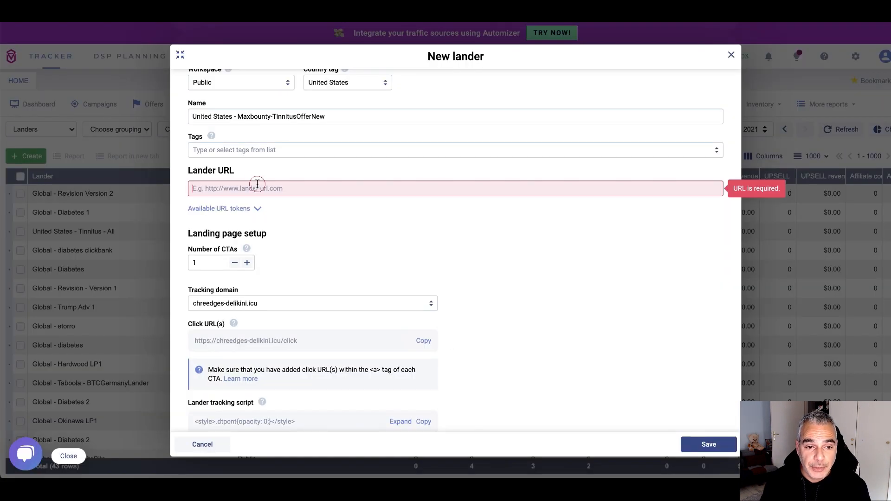
click(259, 184)
key(ctrl+v)
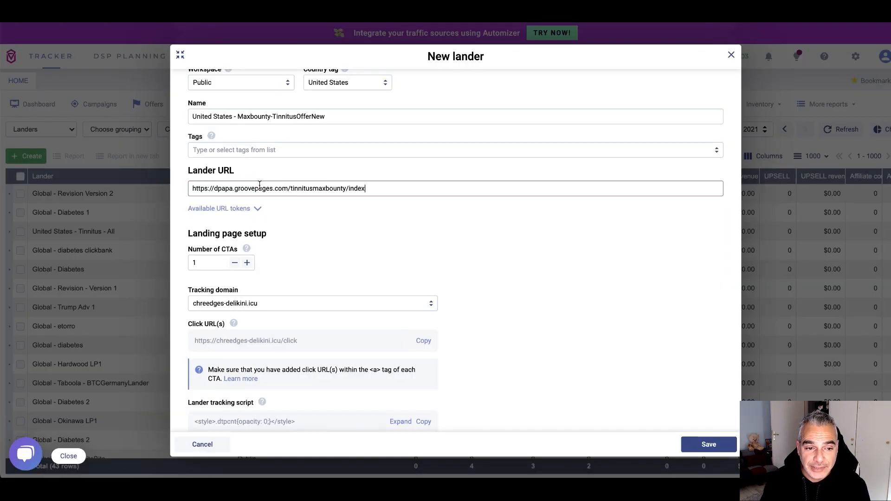
triple_click(384, 187)
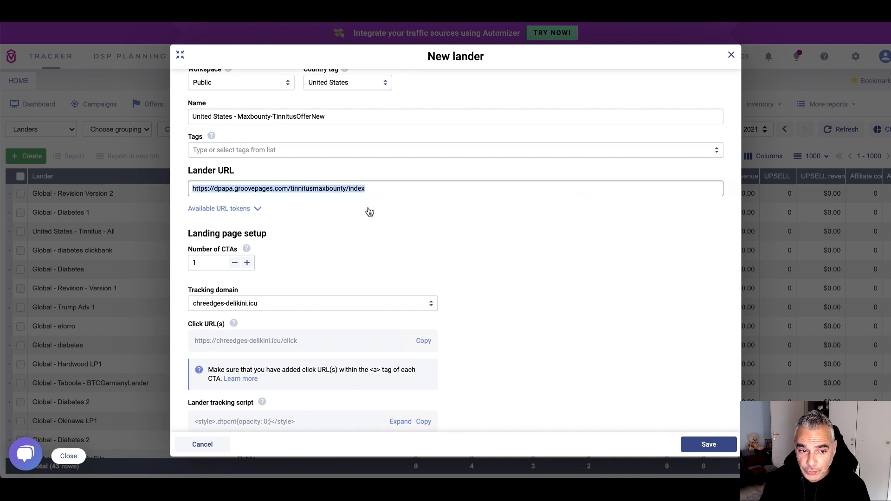
scroll(367, 208, down, 3)
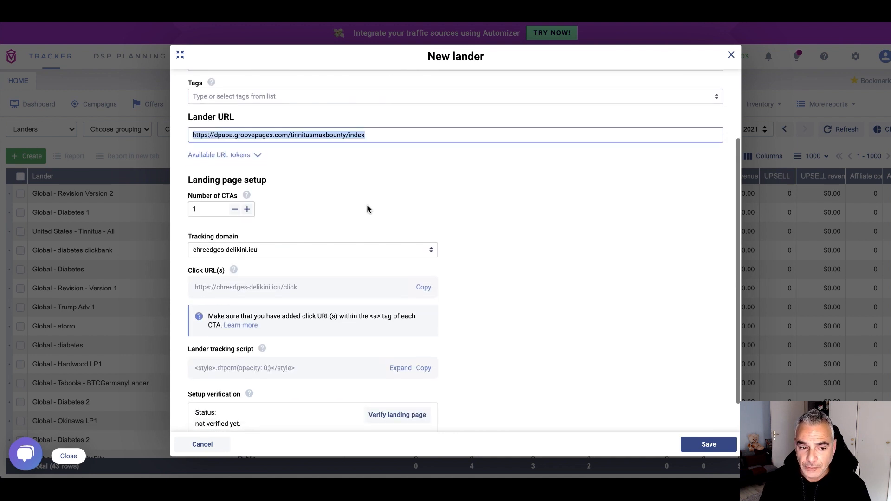
scroll(367, 253, down, 1)
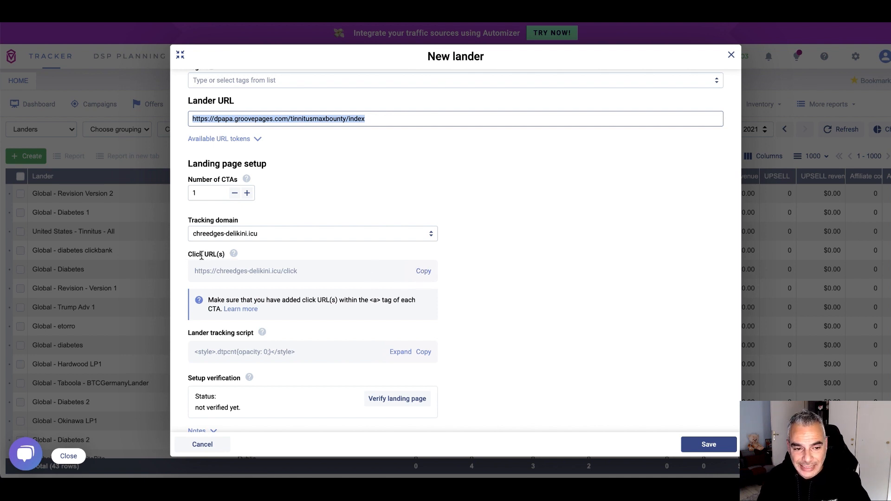
click(424, 271)
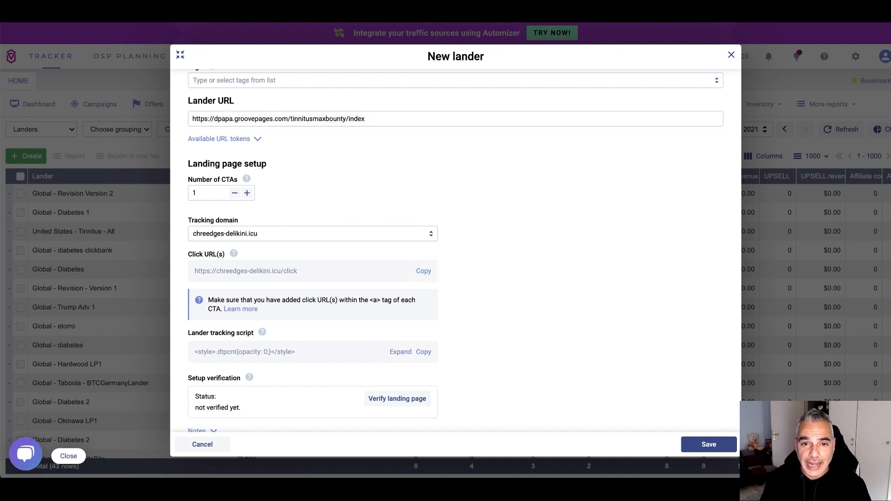
click(194, 233)
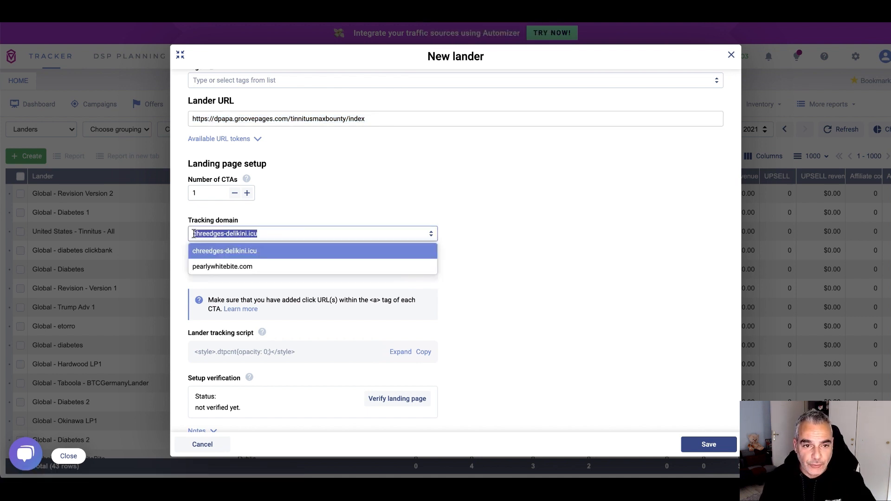
click(598, 208)
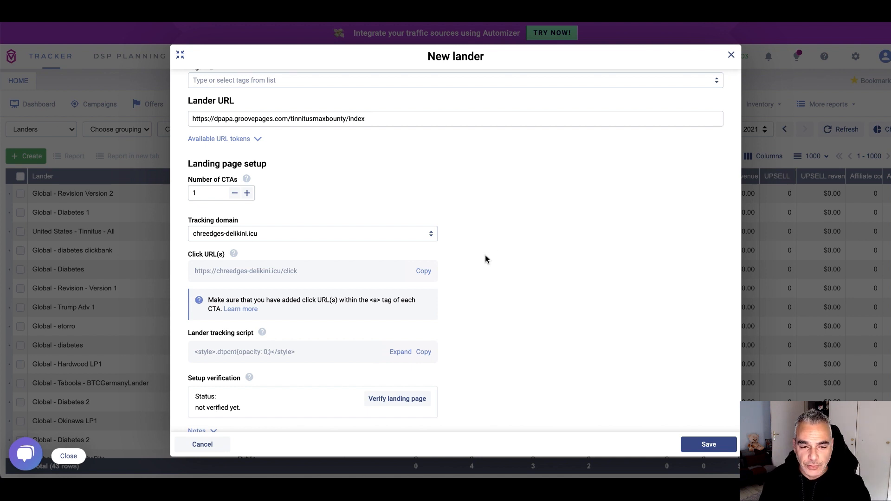
click(424, 273)
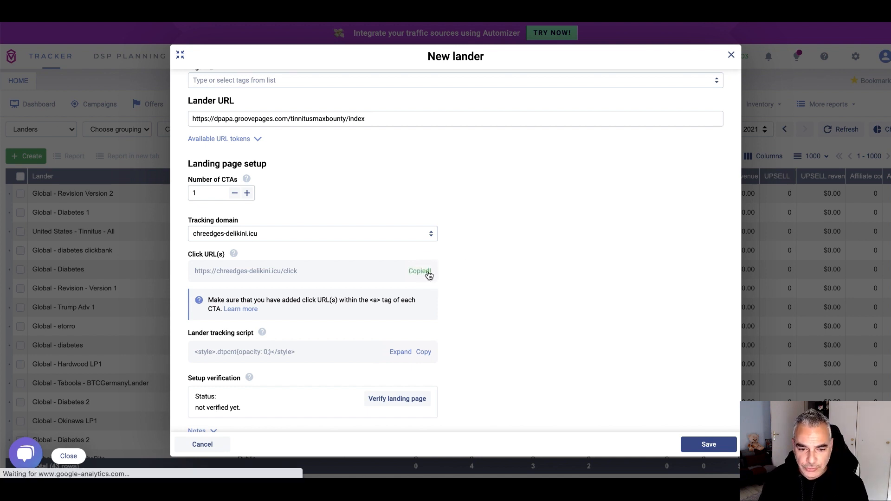
click(408, 11)
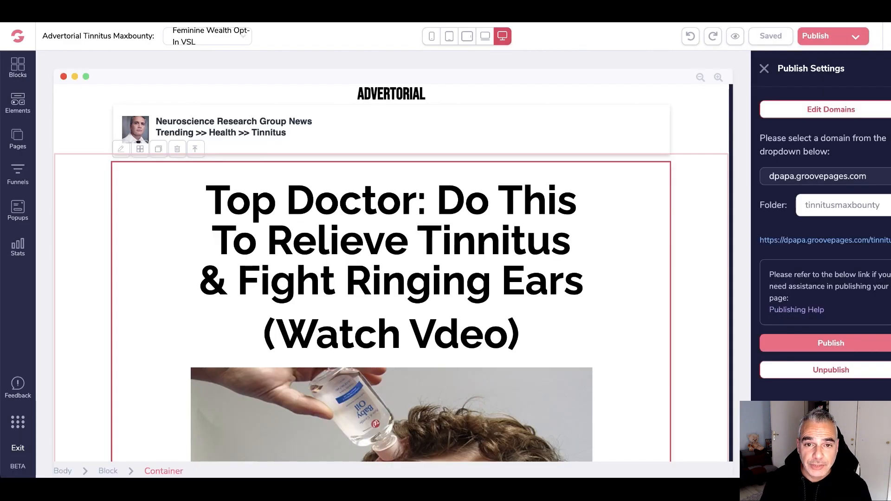
Scroll past the tinnitus photo and select the CLICK TO WATCH THE VIDEO button
scroll(267, 311, down, 2)
scroll(266, 311, down, 3)
click(316, 297)
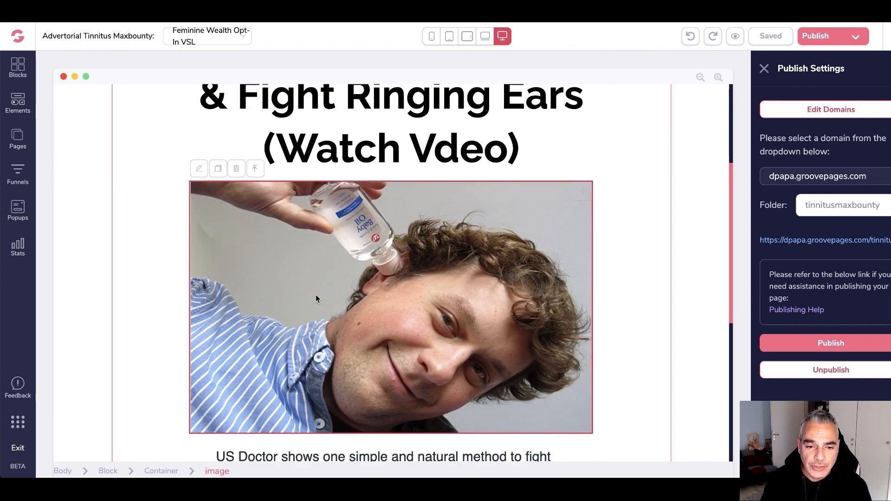
click(478, 278)
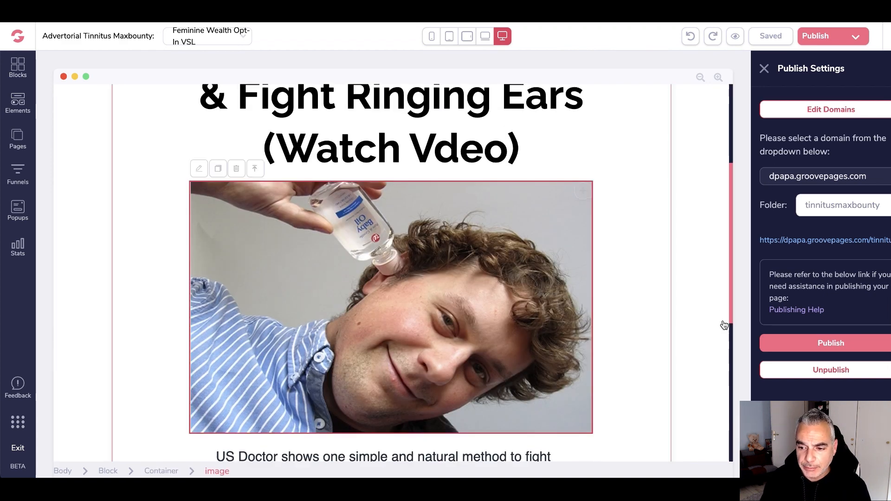
scroll(422, 348, down, 2)
scroll(420, 353, down, 2)
click(413, 393)
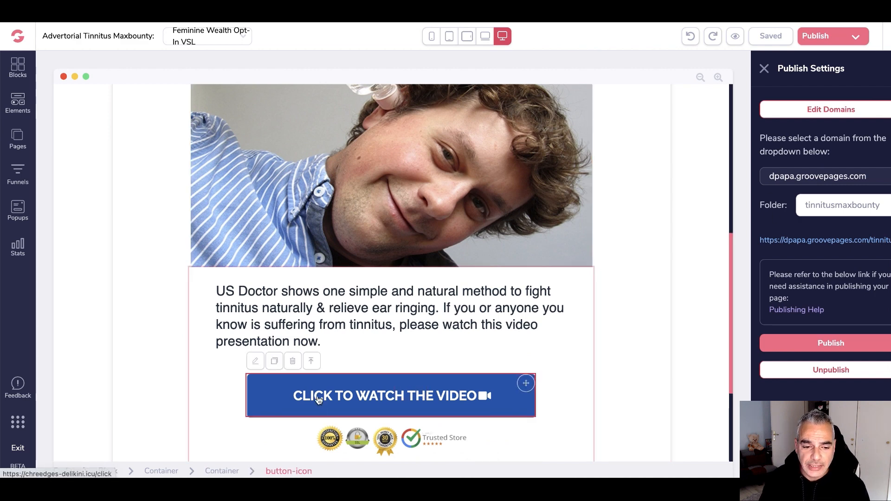
Set the tinnitus photo's Link To as URL with the pasted Voluum click URL
right_click(334, 174)
click(317, 138)
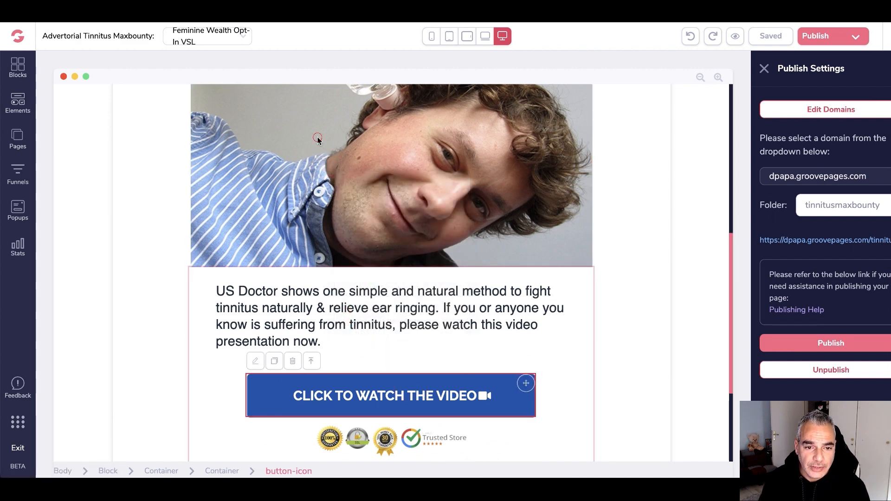
scroll(244, 140, up, 2)
scroll(214, 112, up, 1)
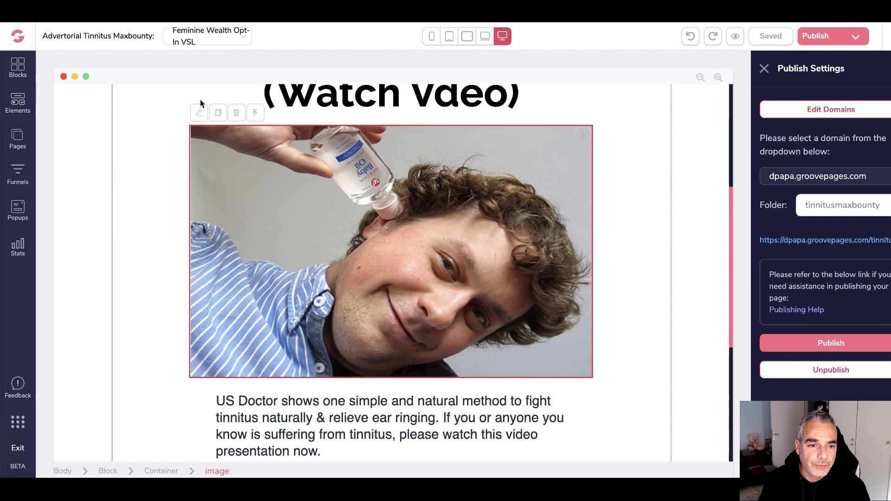
click(199, 117)
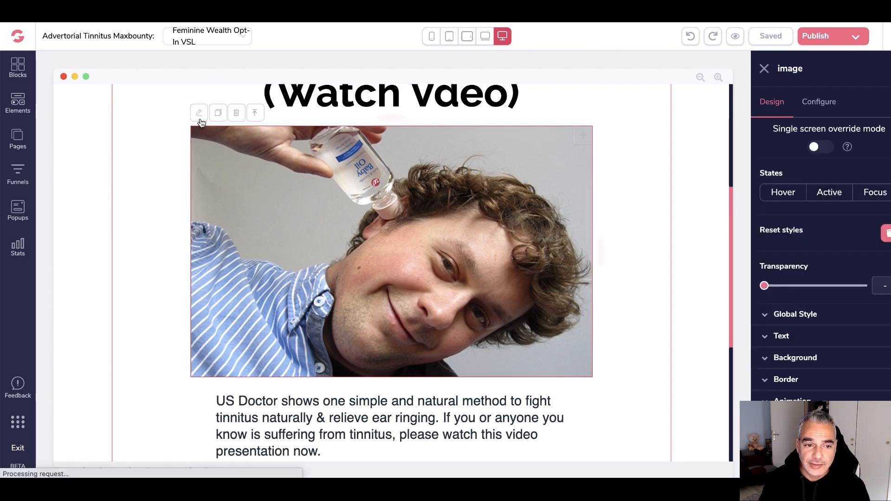
click(825, 98)
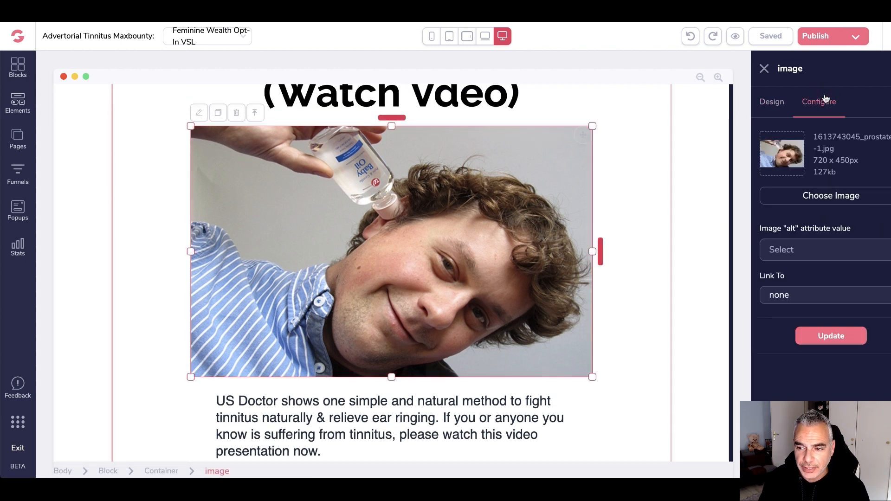
click(811, 300)
click(807, 313)
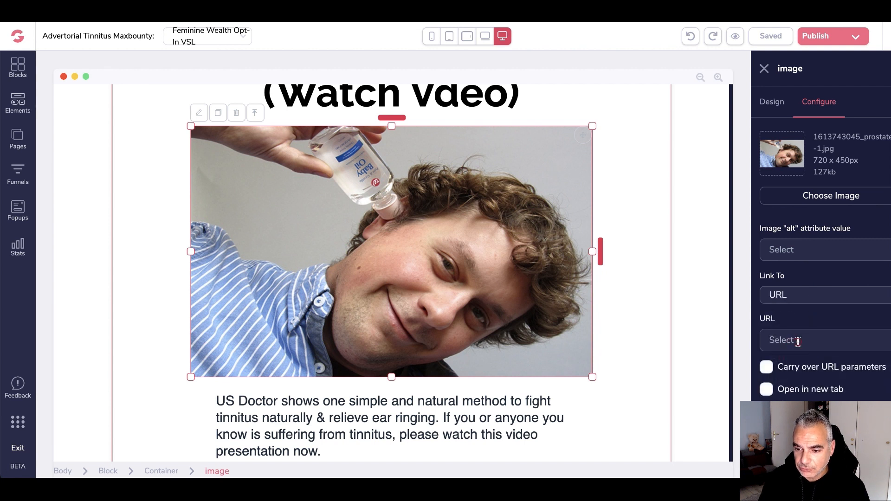
key(ctrl+v)
drag(846, 341, 738, 340)
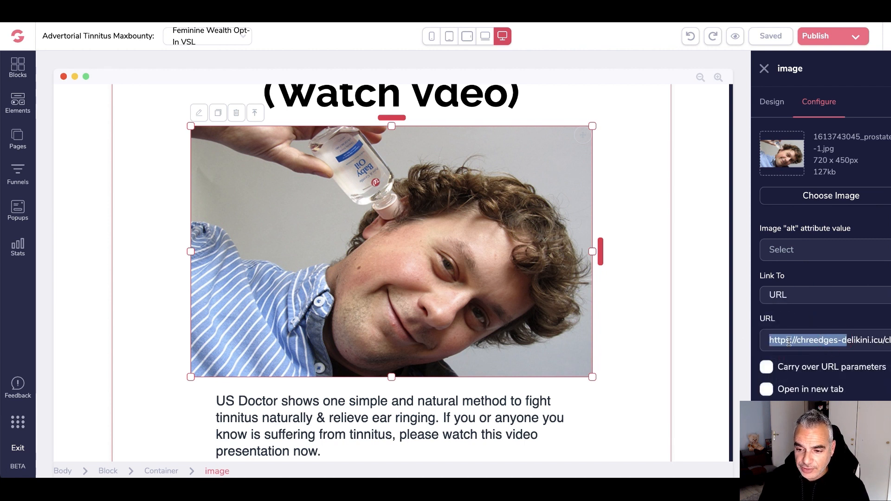
click(848, 341)
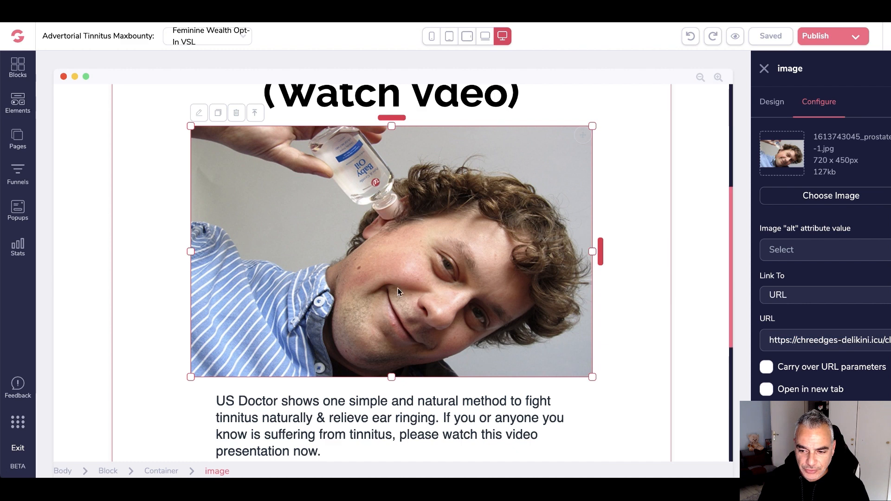
Check the CLICK TO WATCH THE VIDEO button's link, then publish the updated advertorial
scroll(364, 315, down, 5)
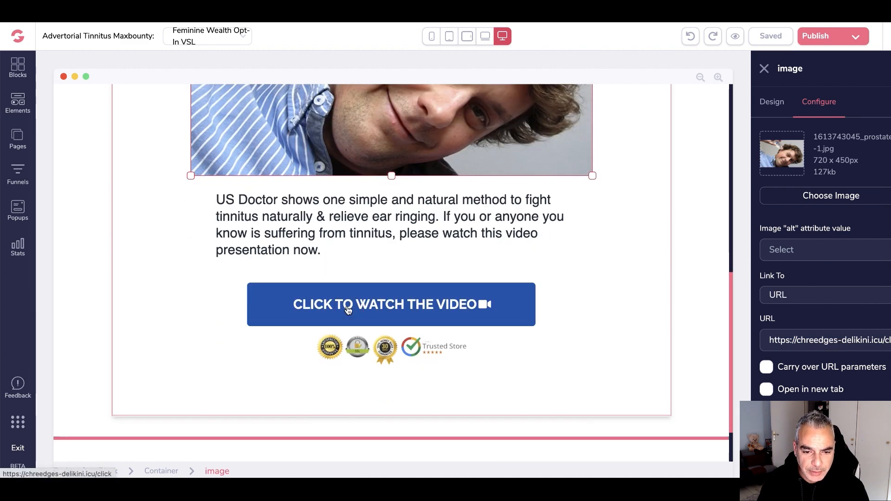
click(349, 306)
click(820, 105)
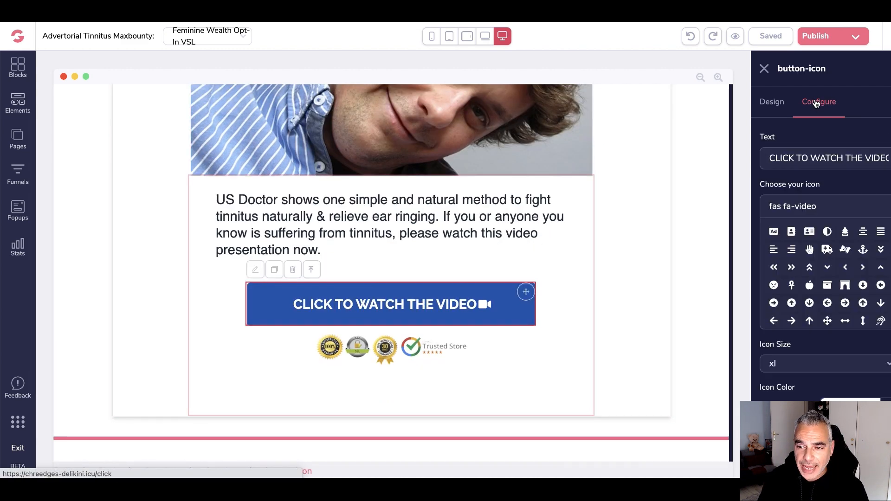
scroll(821, 232, down, 3)
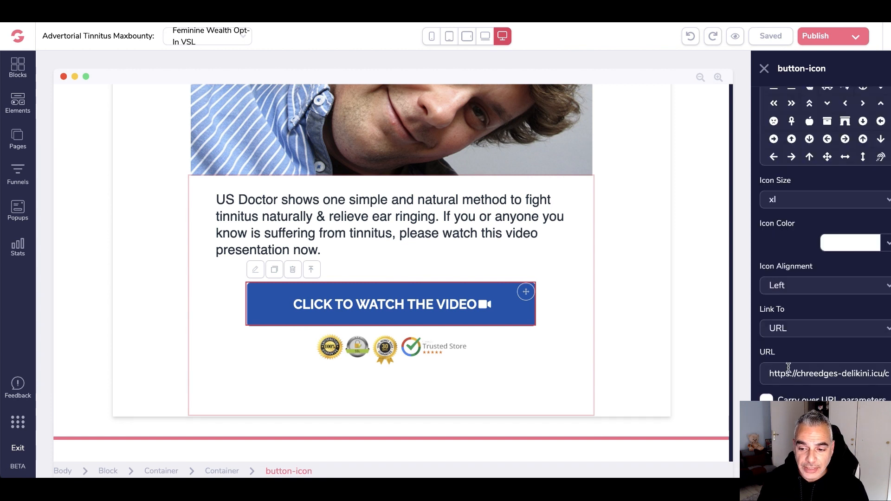
click(839, 40)
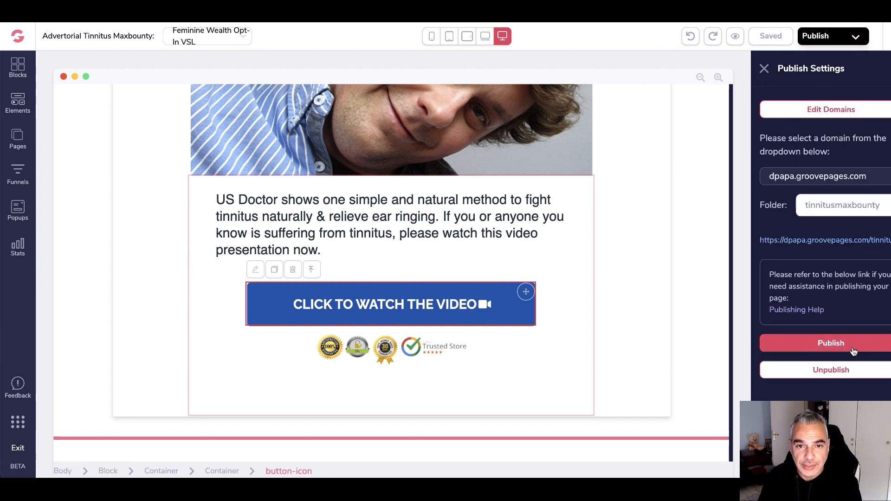
click(853, 349)
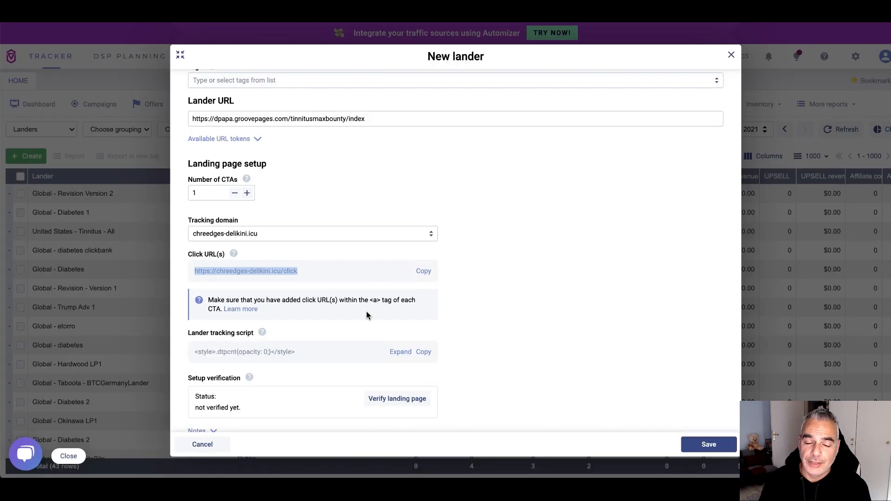
Verify the landing page and save the new tinnitus lander
scroll(366, 315, down, 1)
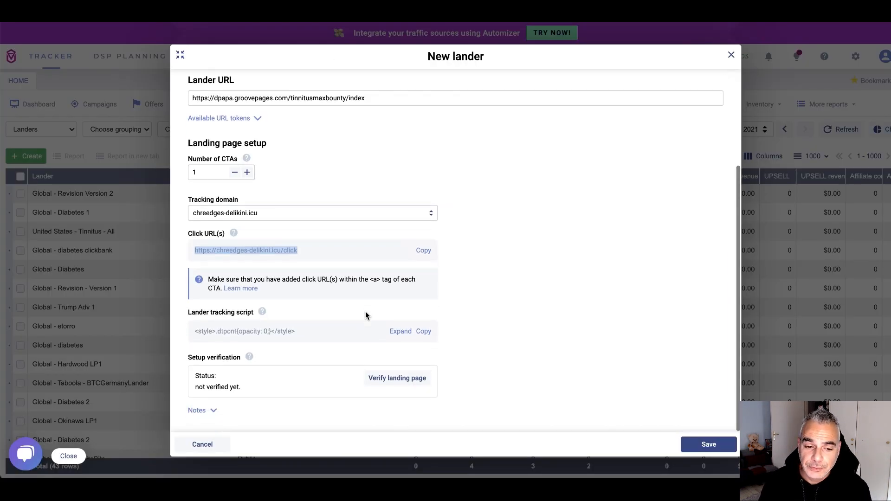
click(392, 379)
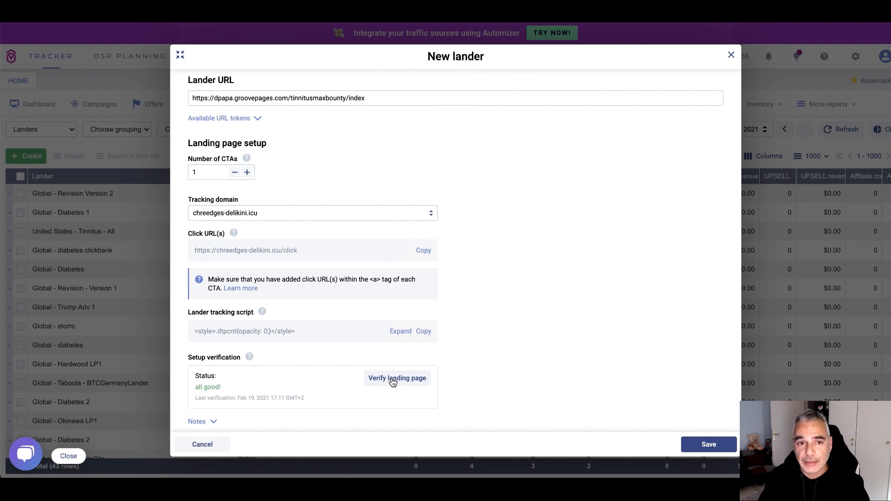
scroll(421, 364, down, 1)
click(705, 444)
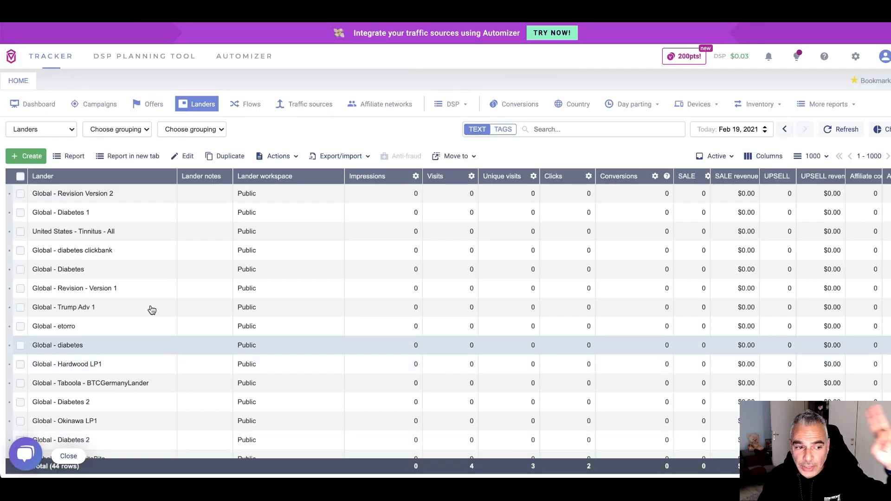
Rename the saved lander to United States - Maxbounty-TinnitusOfferNew-L1
scroll(130, 327, down, 6)
scroll(130, 327, up, 1)
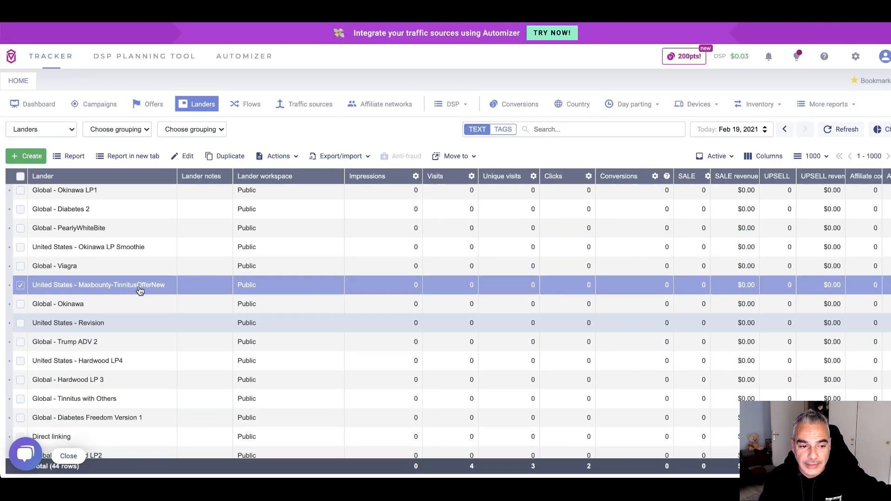
right_click(57, 287)
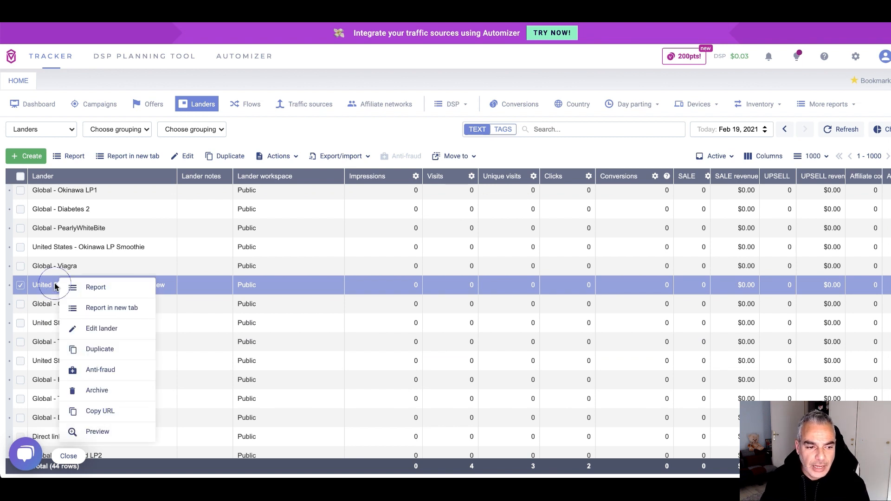
click(105, 328)
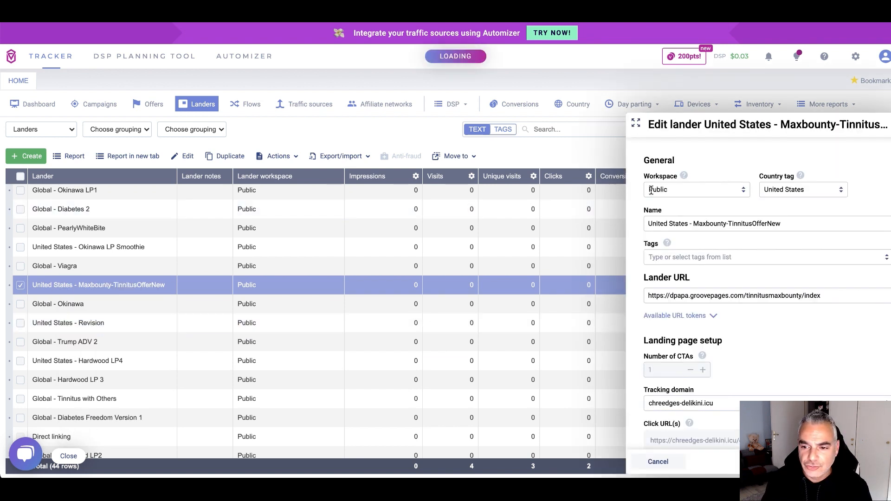
click(803, 225)
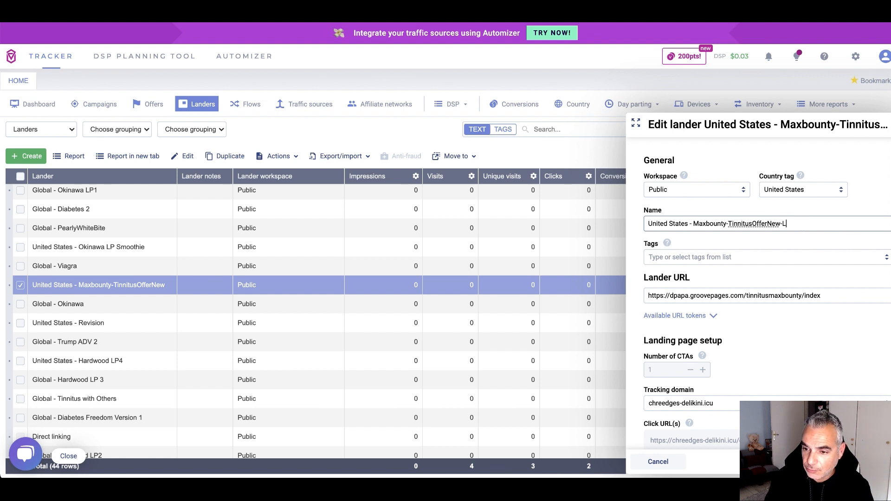
text(-L1)
key(Return)
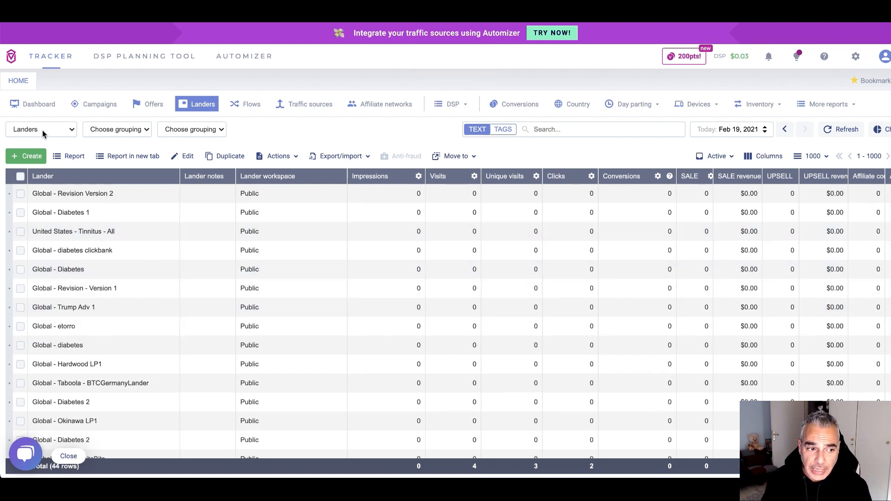
Start another new lander with the country tag United States
click(26, 156)
click(40, 177)
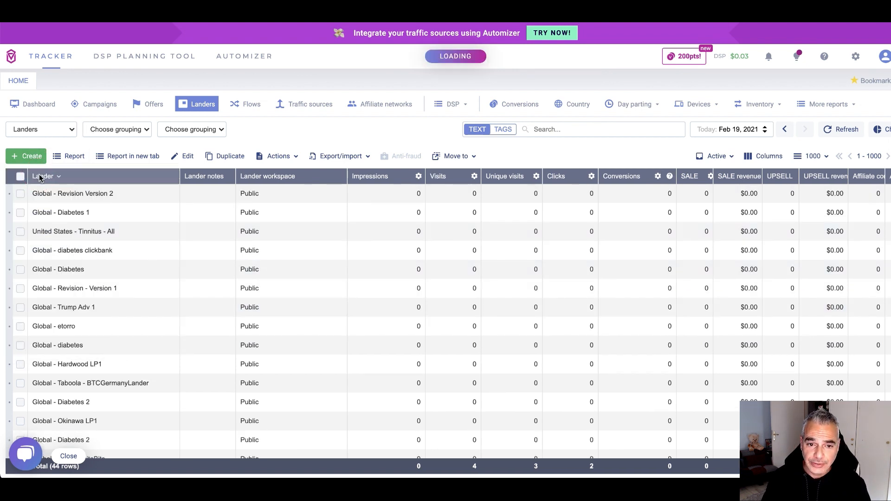
click(234, 154)
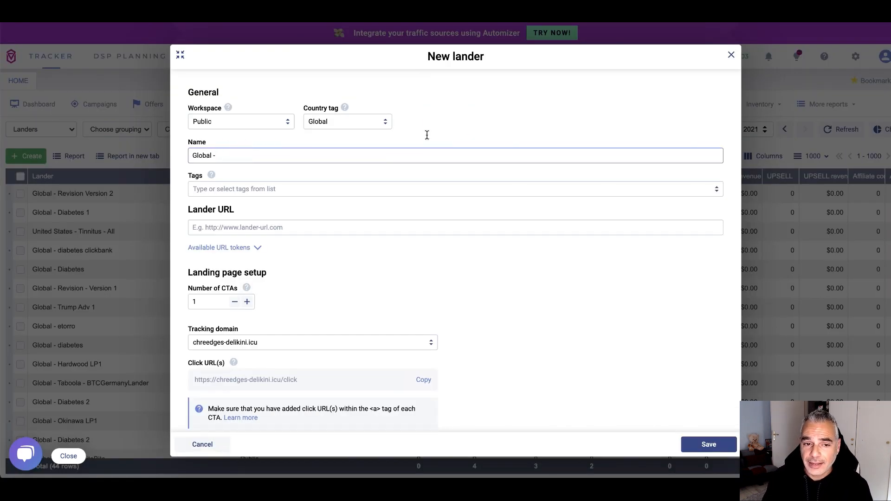
click(358, 123)
text(United)
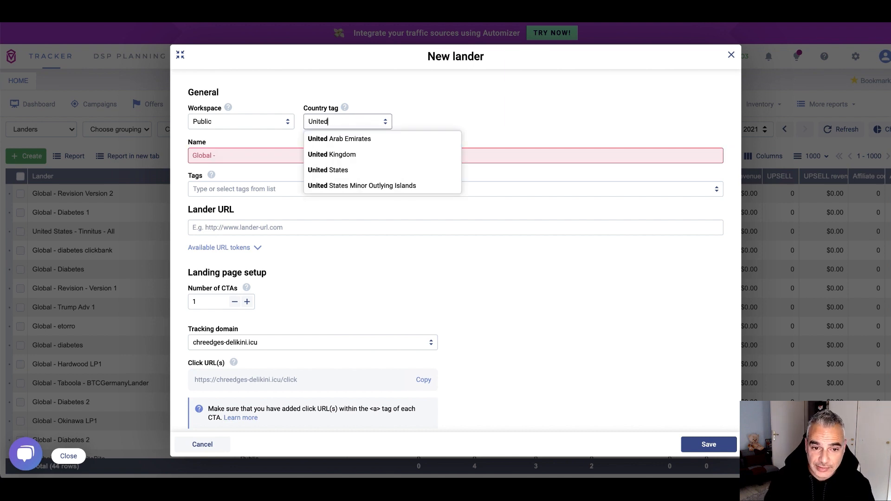
click(342, 170)
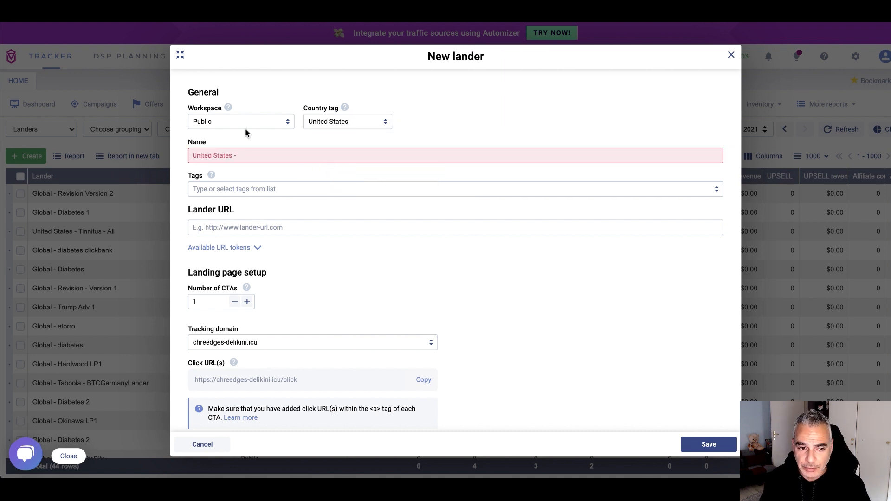
Complete the name United States - MaxbountyTinnitusOfferNew-L2, ready for the Lander URL
click(250, 154)
text(T)
key(BackSpace)
text(MAxbou)
key(BackSpace)
key(BackSpace)
key(BackSpace)
key(BackSpace)
key(BackSpace)
text(axbountyTinnitusOfferNew-L2)
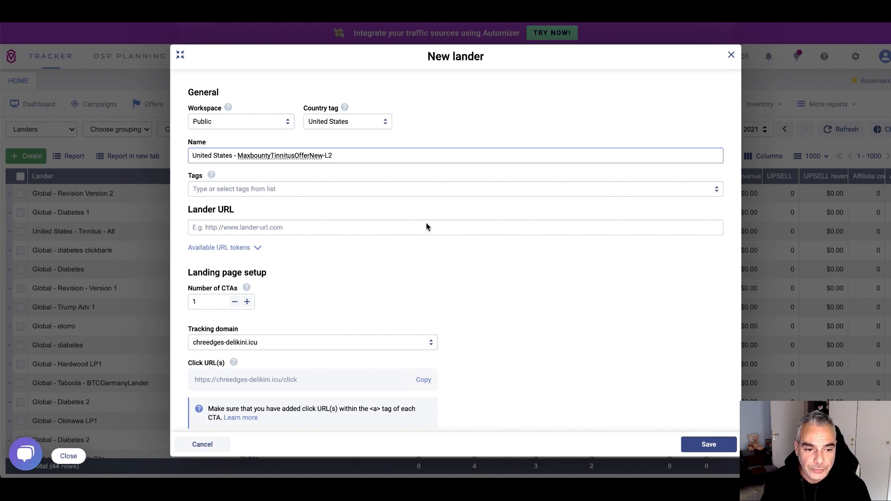
click(289, 224)
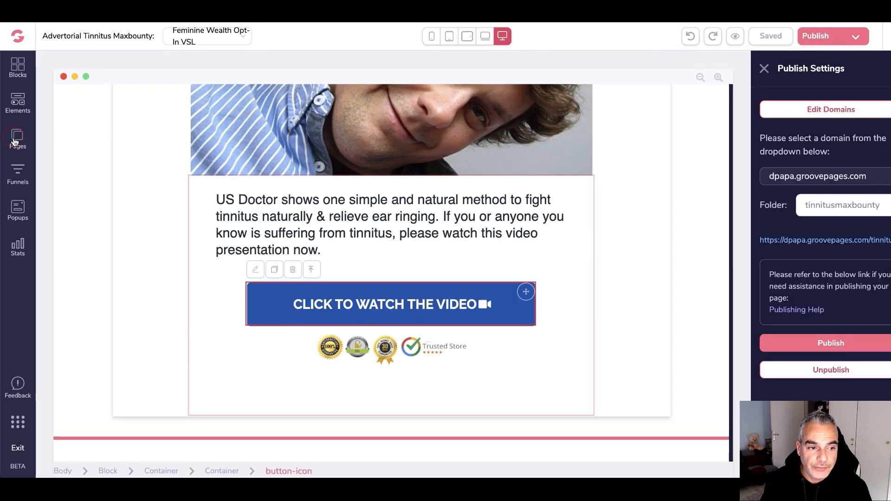
Copy the published address of the Feminine Wealth Opt-In VSL copy page
click(18, 138)
click(104, 190)
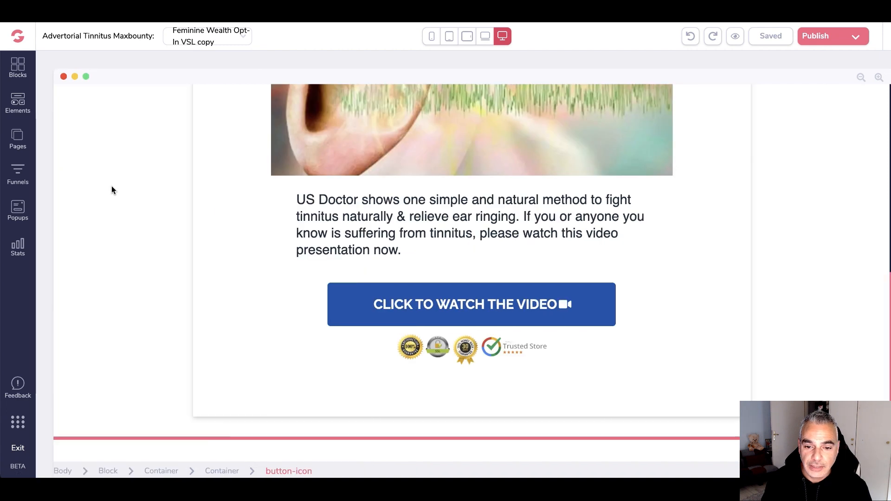
click(815, 36)
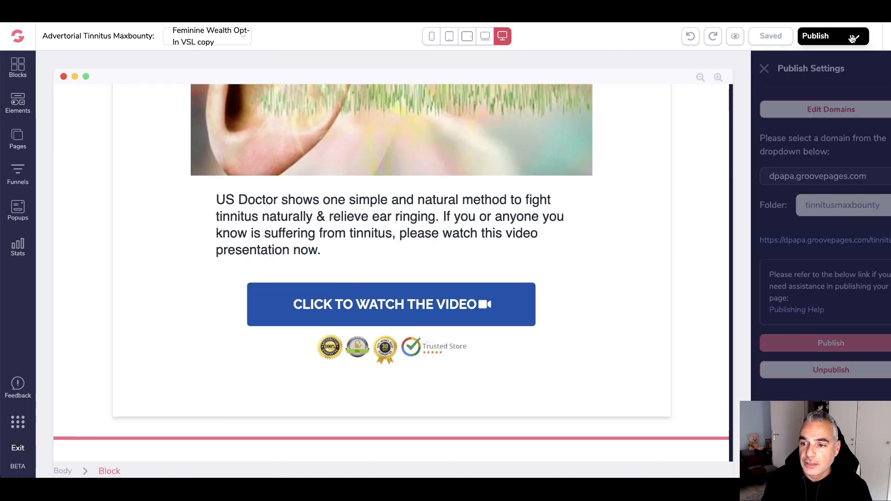
click(812, 239)
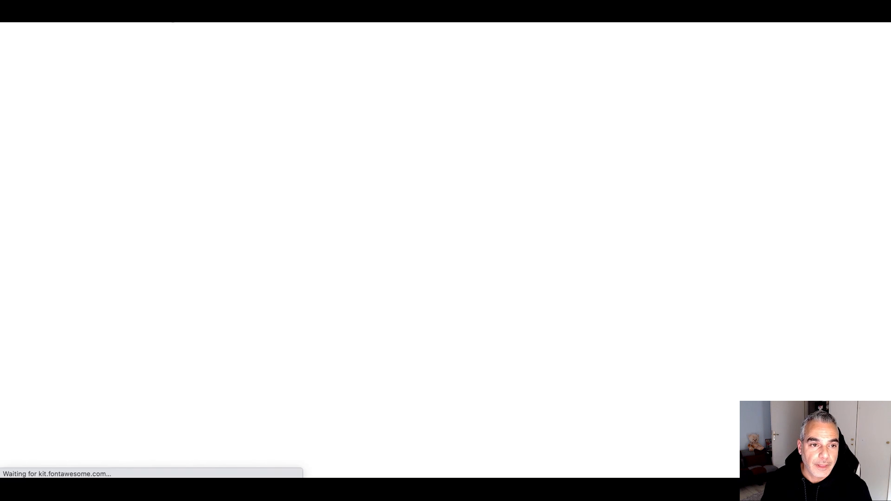
right_click(166, 15)
click(228, 105)
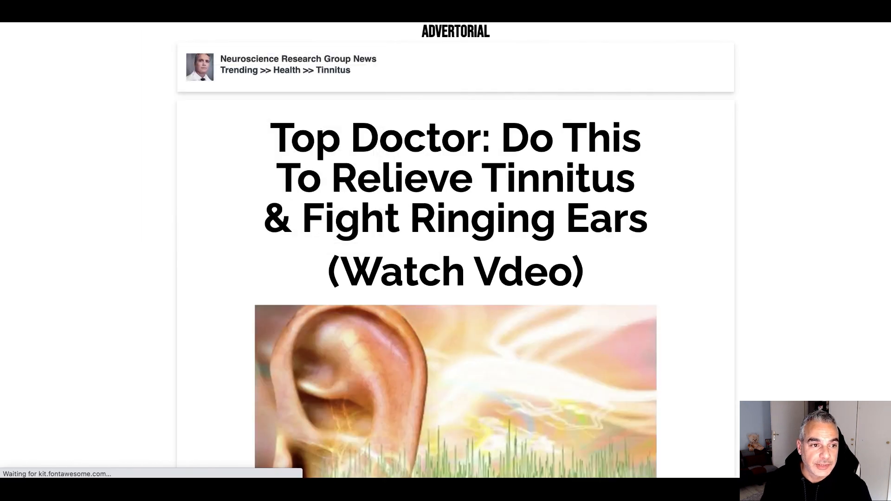
right_click(119, 16)
click(193, 105)
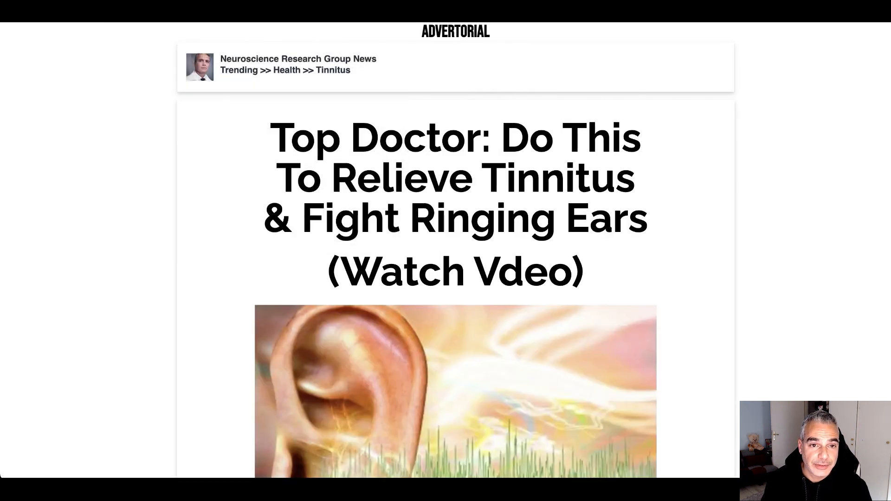
key(ctrl+Tab)
click(249, 224)
key(ctrl+v)
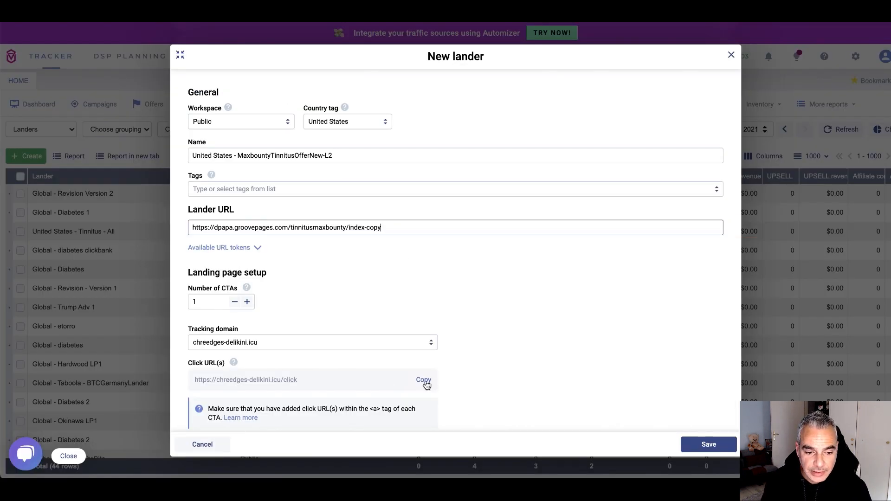
Verify the landing page and save the L2 lander, bringing the list to 45 rows
scroll(425, 385, down, 3)
scroll(390, 367, down, 1)
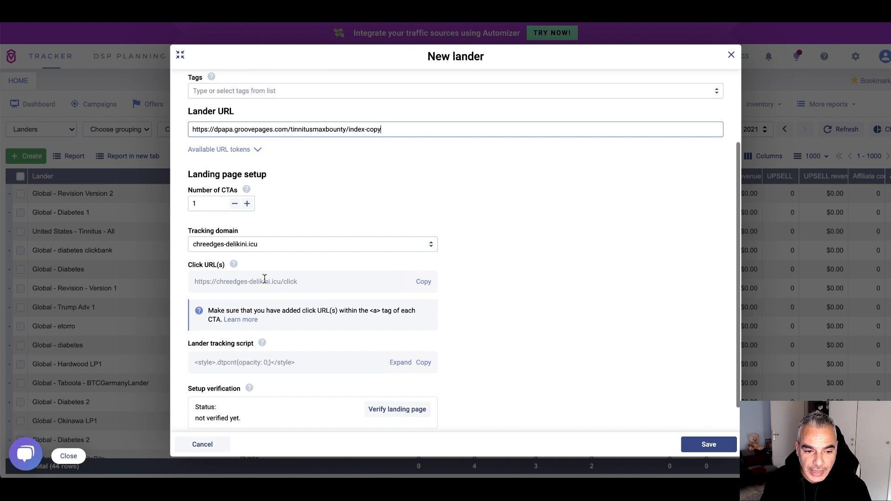
click(402, 409)
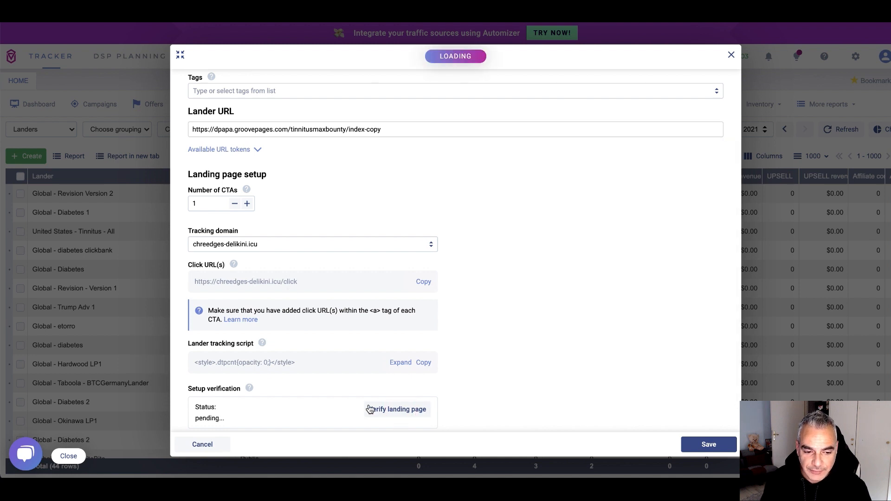
scroll(342, 404, down, 1)
click(708, 444)
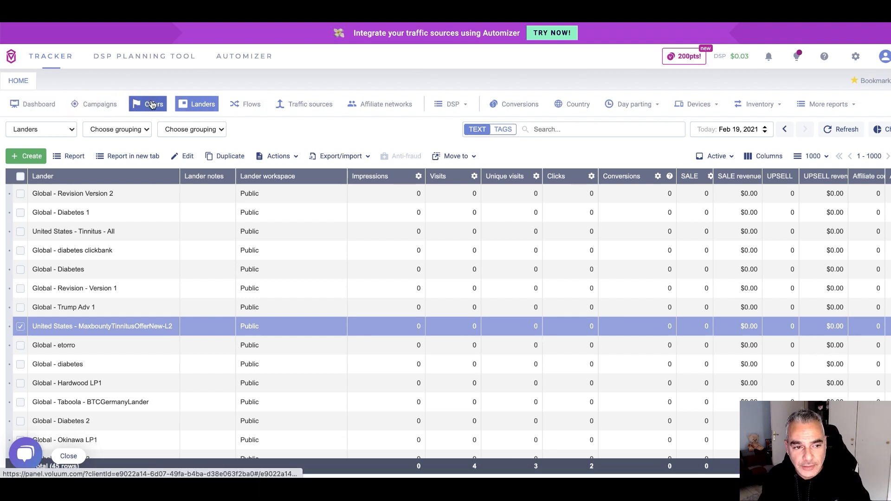
Start a new Voluum flow named Global - MaxbountyTinnitusOfferNewLP1LP2
click(240, 106)
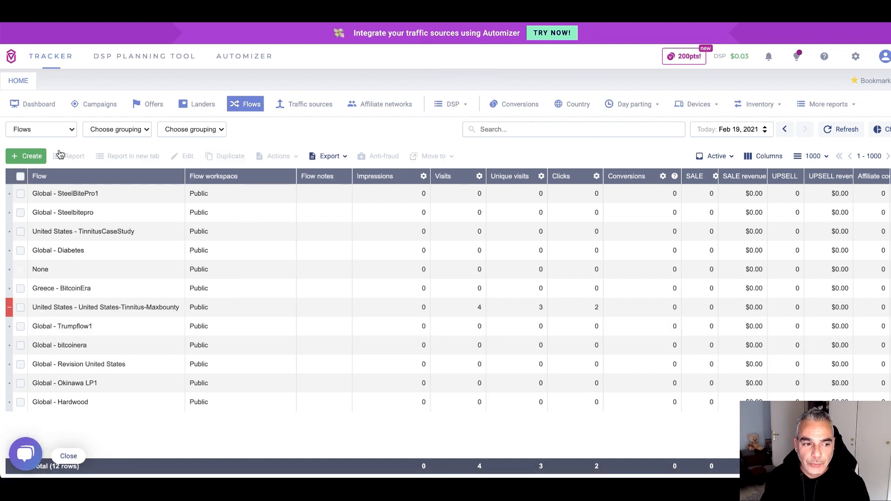
click(34, 157)
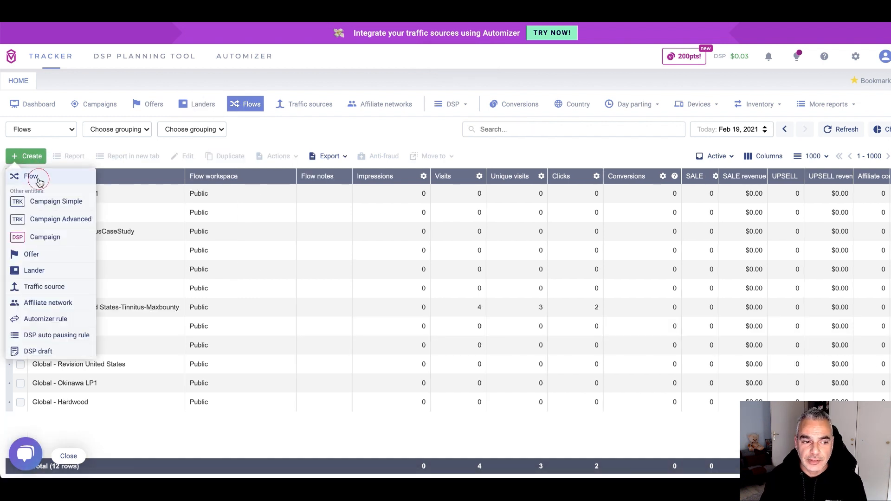
click(31, 177)
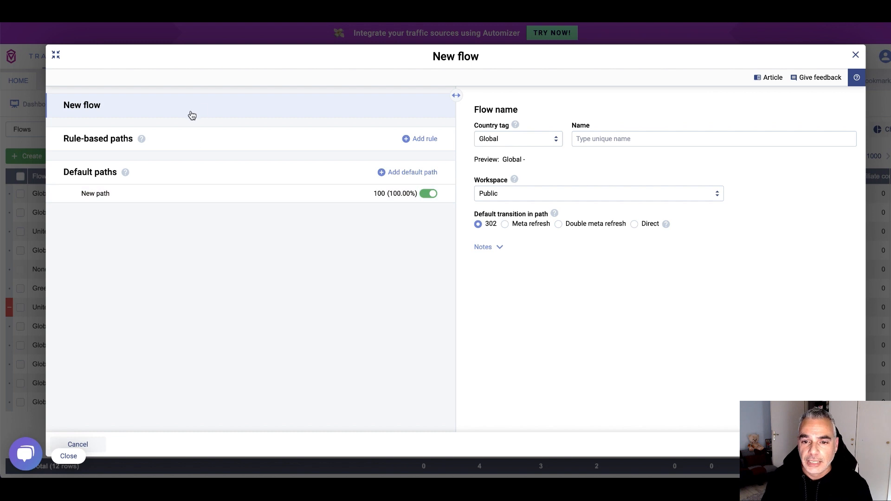
click(661, 140)
text(MaxbountyTinnitusOfferNewLP1LP2)
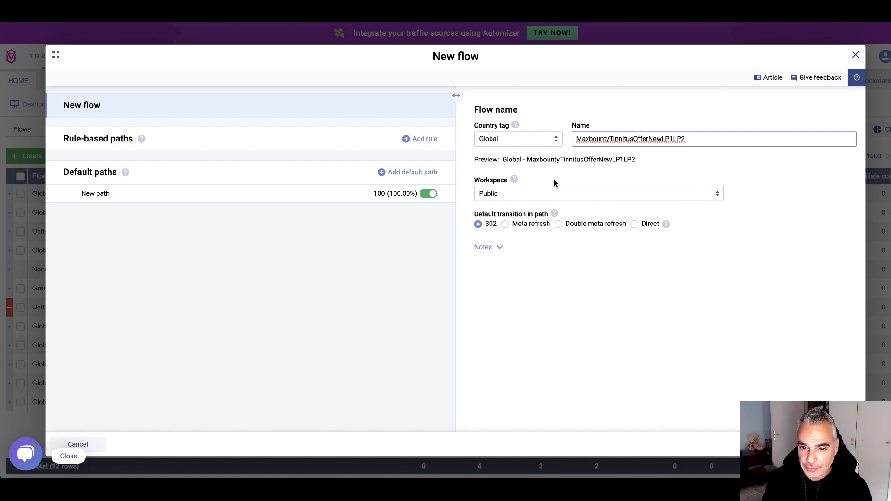
Add landers MaxbountyTinnitusOfferNew-L1 and L2 to the flow's default path
click(224, 195)
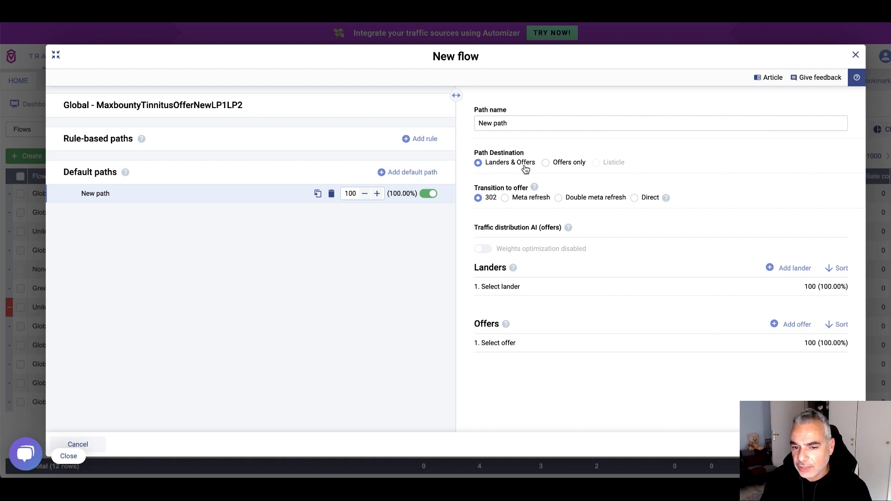
click(638, 286)
click(638, 287)
scroll(620, 312, down, 15)
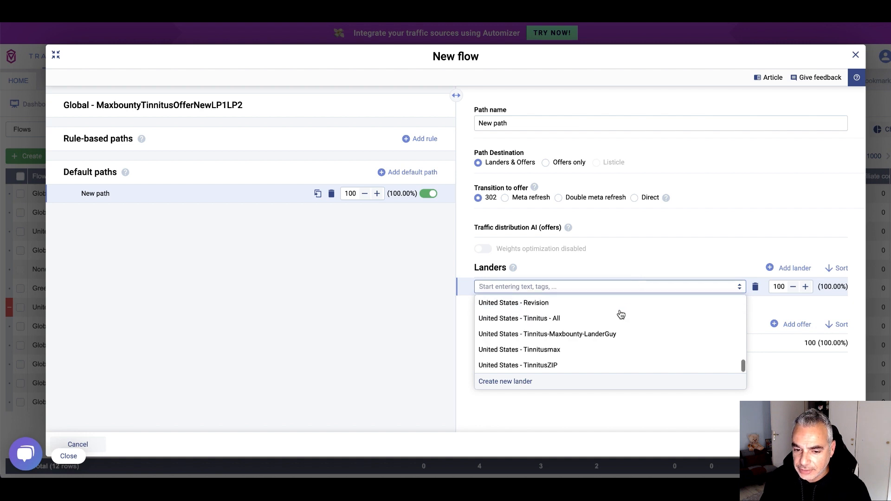
scroll(615, 343, up, 2)
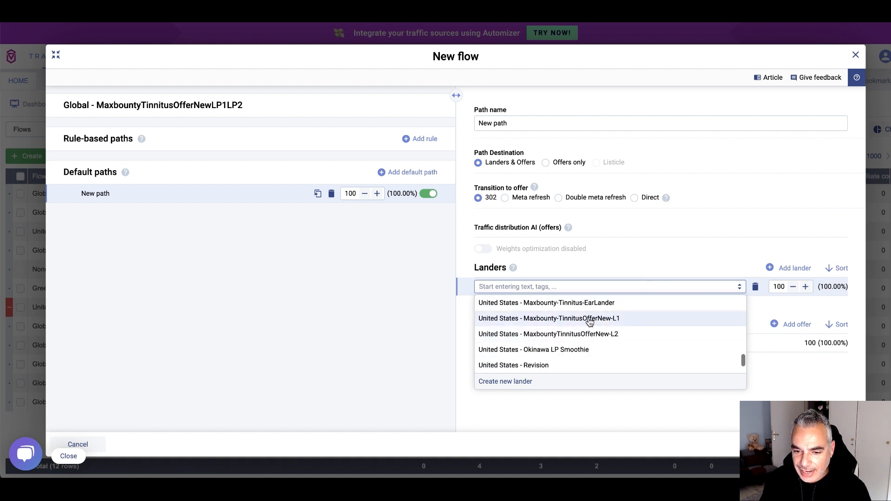
click(539, 320)
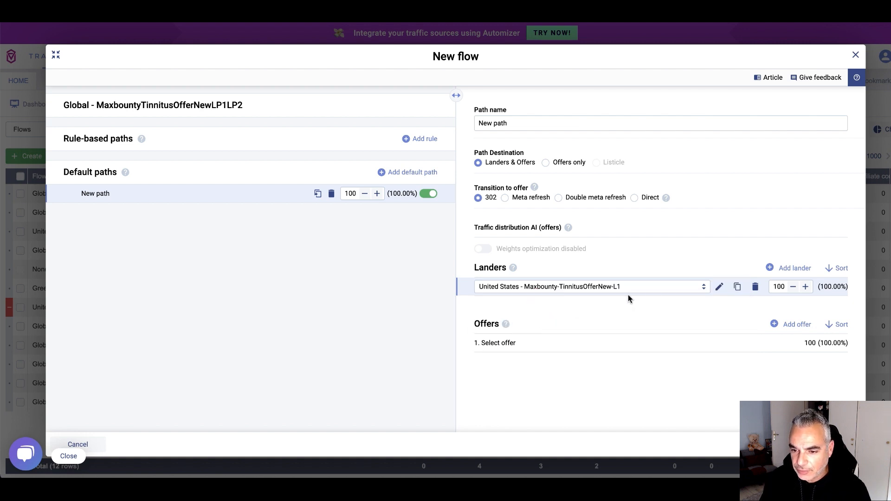
click(784, 269)
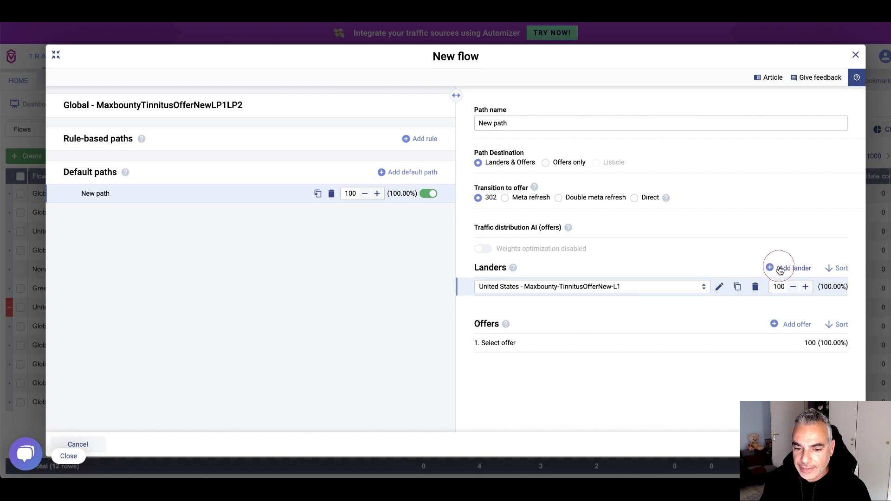
click(588, 305)
scroll(571, 348, down, 10)
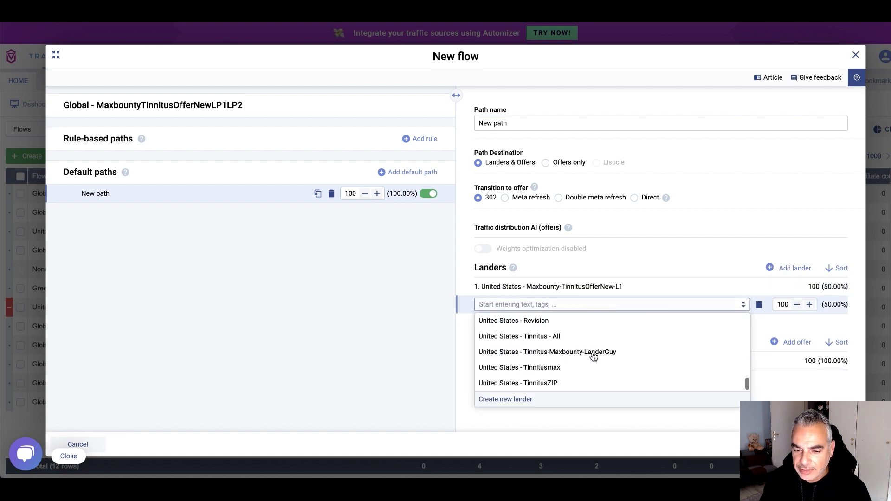
scroll(581, 352, up, 2)
scroll(582, 353, up, 1)
click(599, 367)
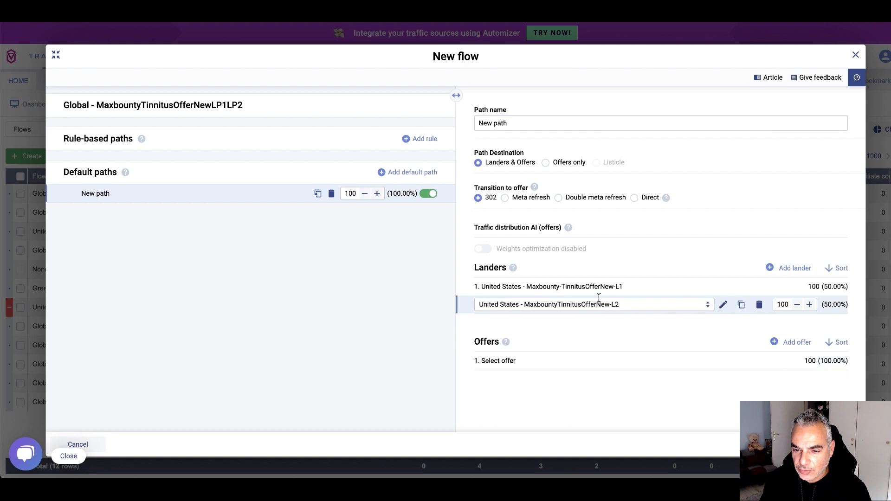
Set the path's offer to MaxBounty TinnitusOfferNew with postback parameters enabled, and save the flow
click(588, 361)
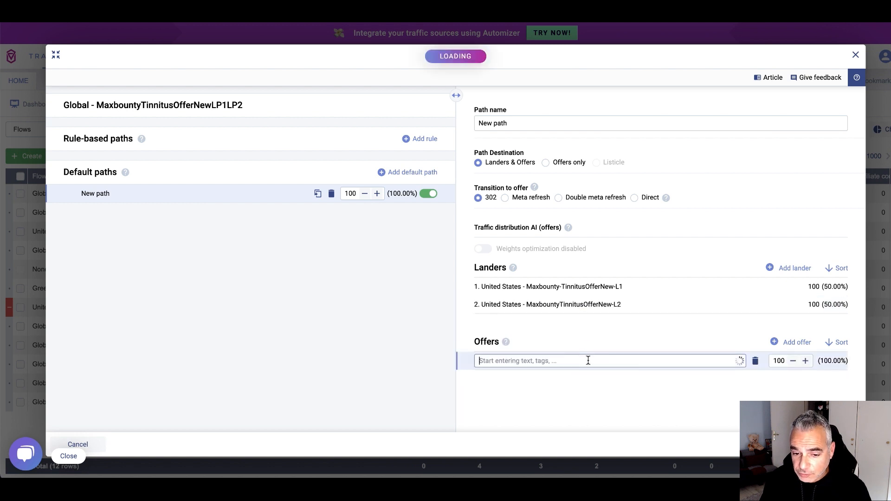
scroll(575, 412, down, 5)
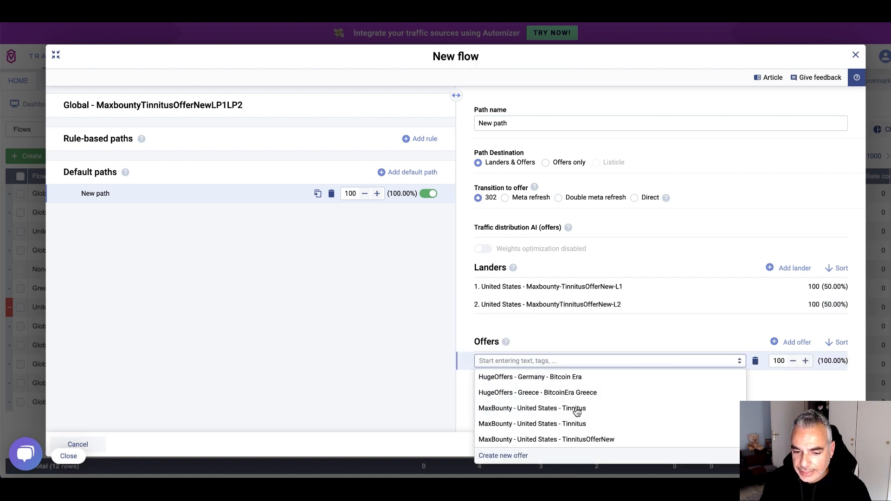
click(583, 441)
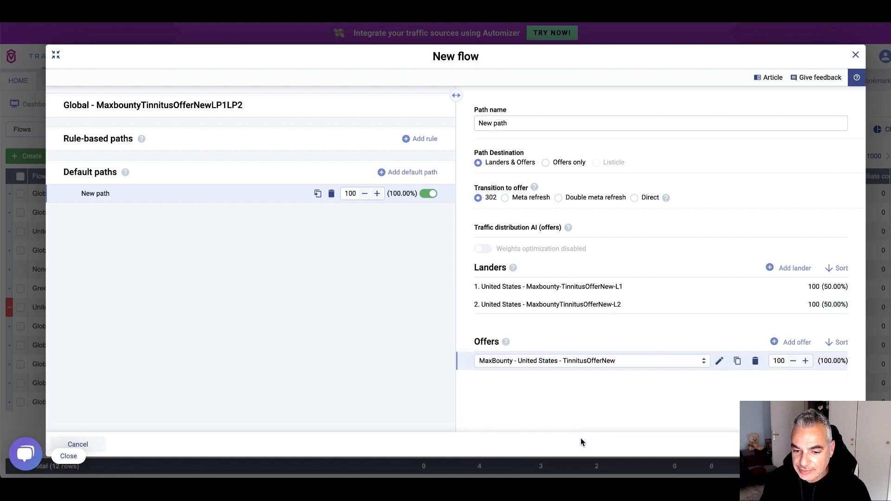
click(720, 362)
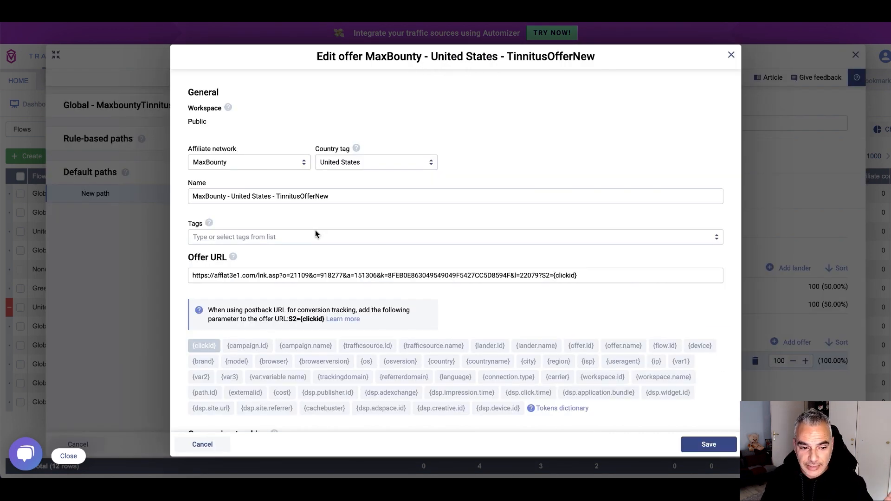
scroll(314, 234, down, 5)
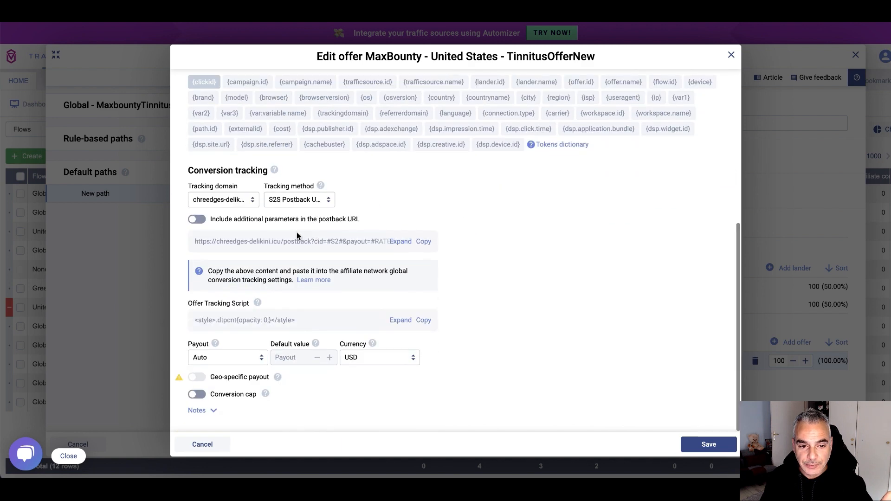
click(196, 219)
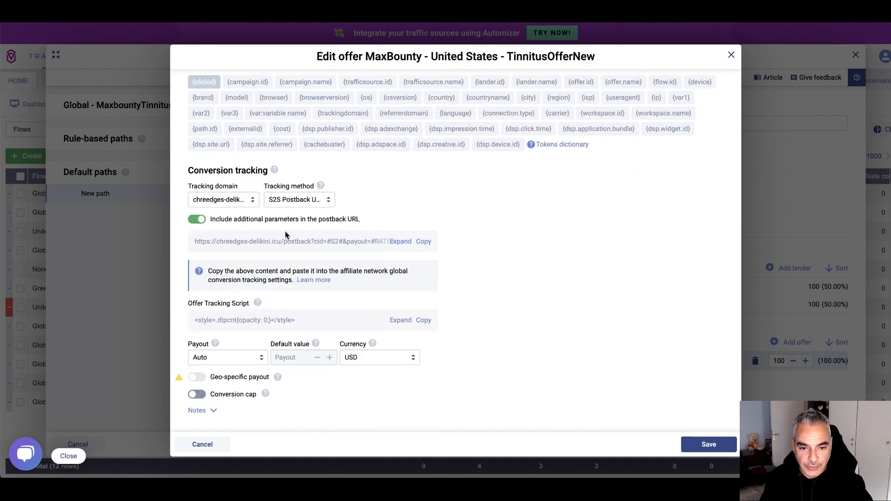
click(705, 445)
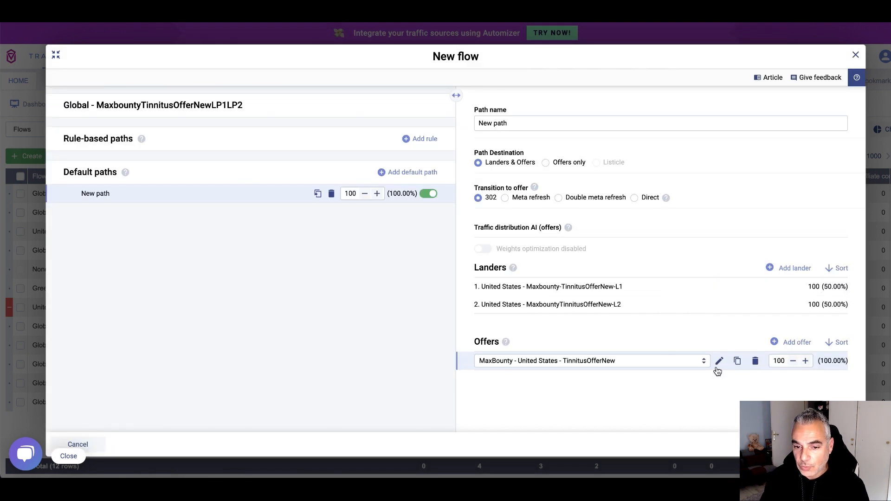
click(833, 445)
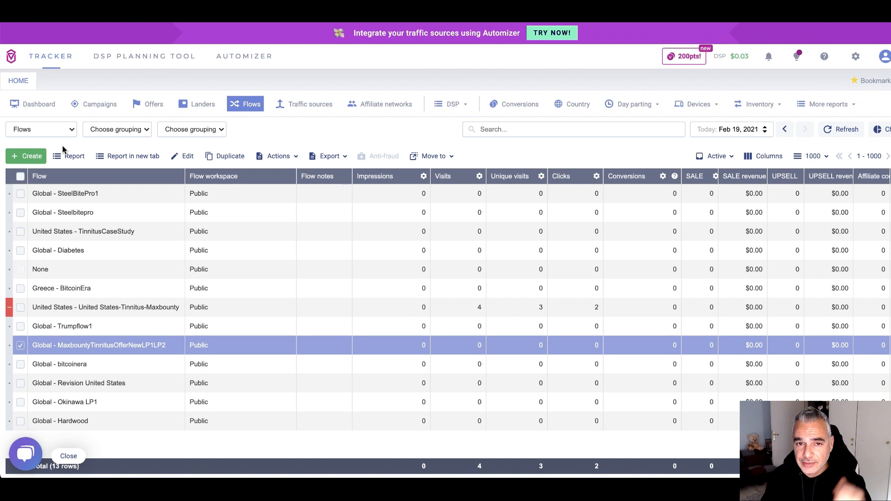
Return to the Voluum Campaigns list and open the Create menu
click(98, 105)
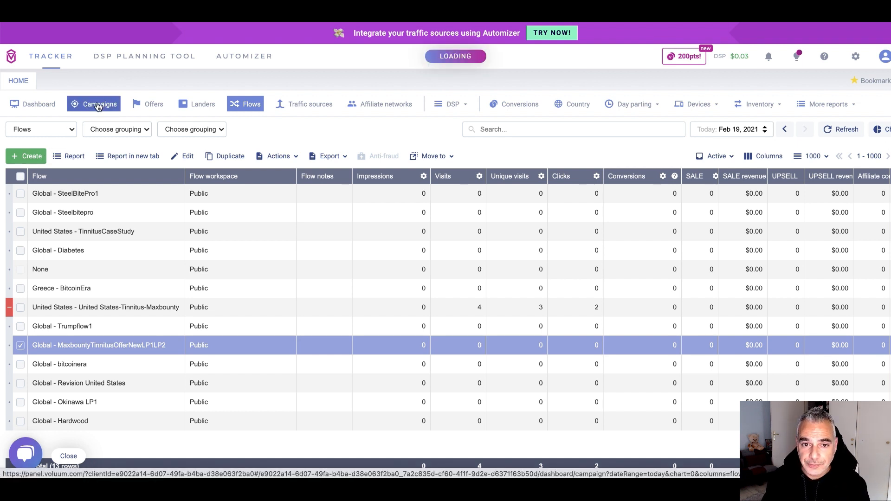
click(30, 158)
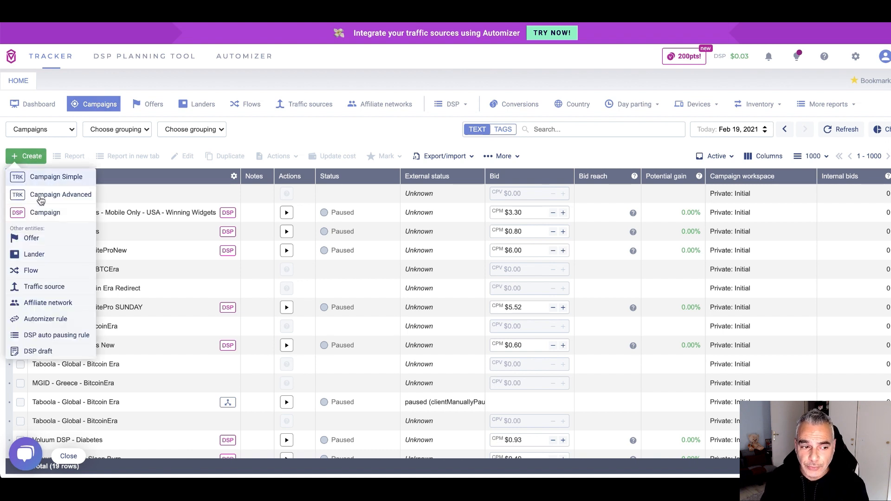
Start a simple campaign with MGID traffic, United States country tag, and a MaxbountyTinnitus name
click(63, 181)
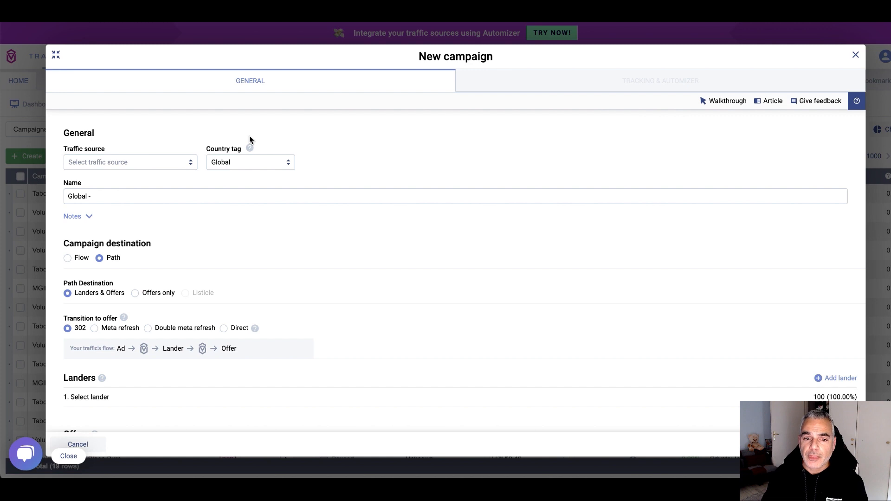
click(172, 159)
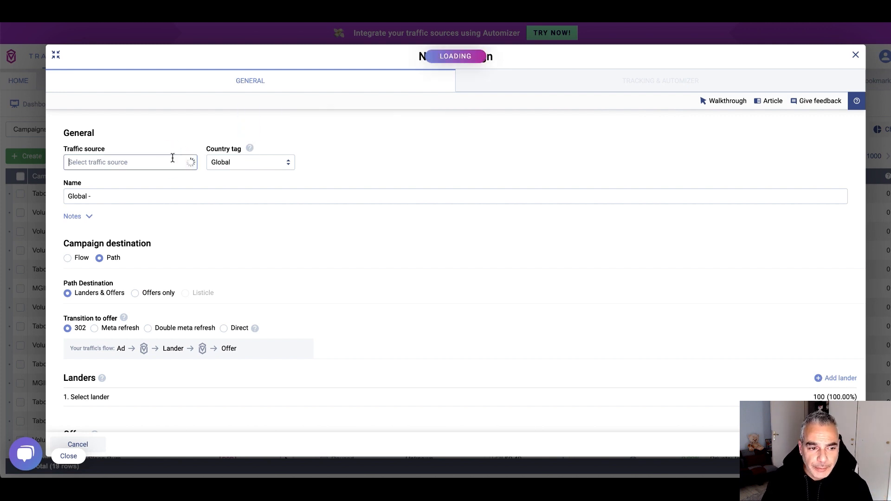
click(113, 181)
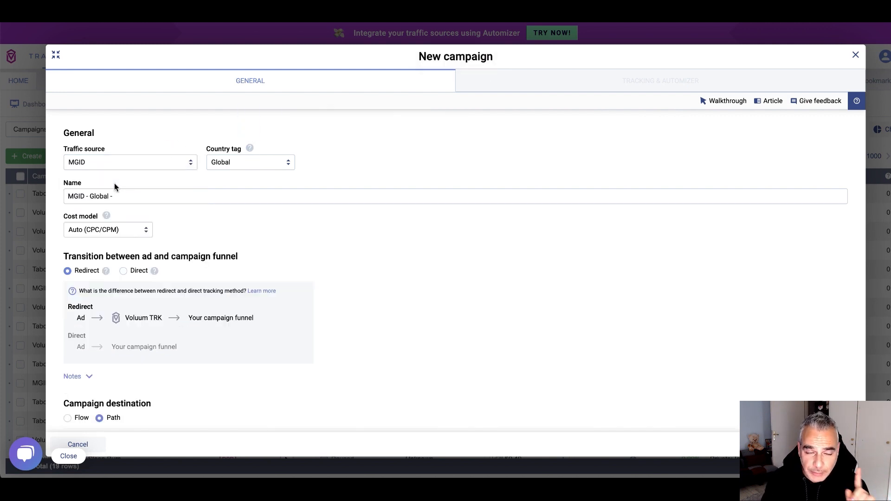
click(253, 162)
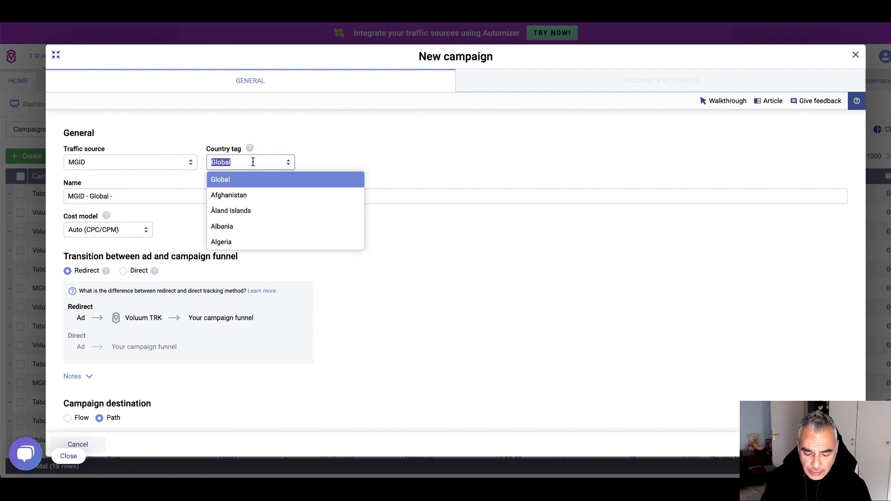
text(United)
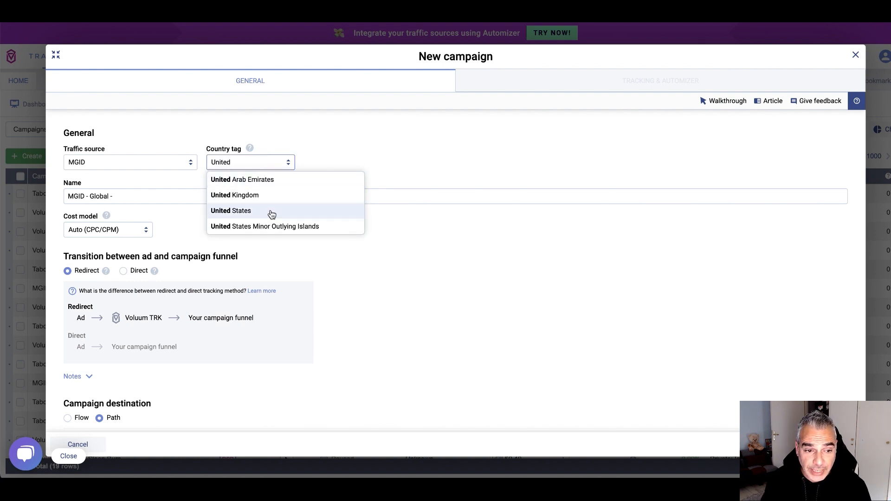
click(270, 211)
click(188, 201)
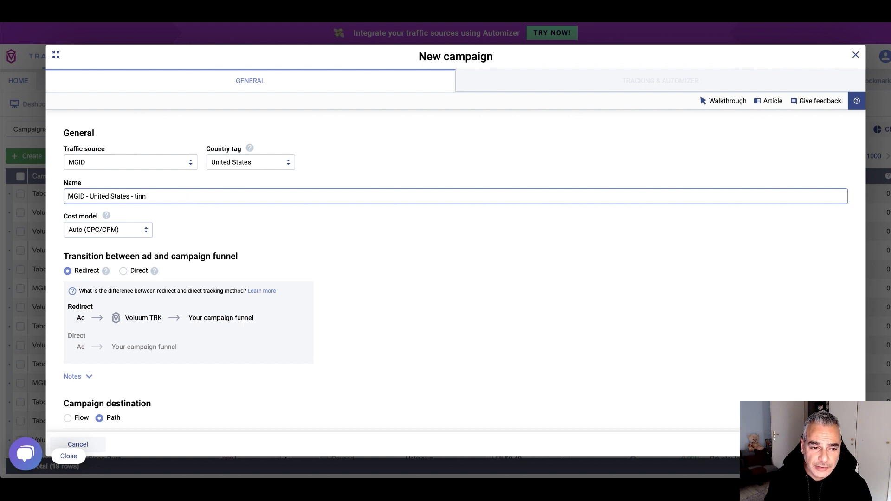
text(MaxbountyT)
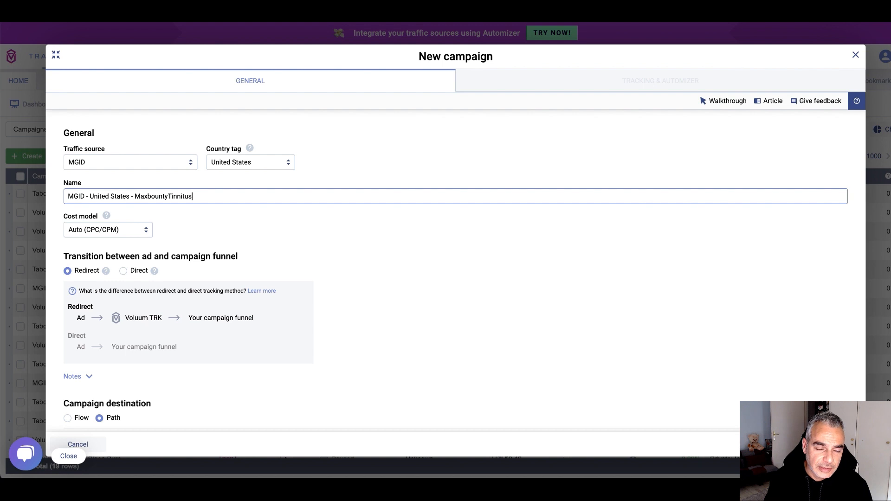
text(LP)
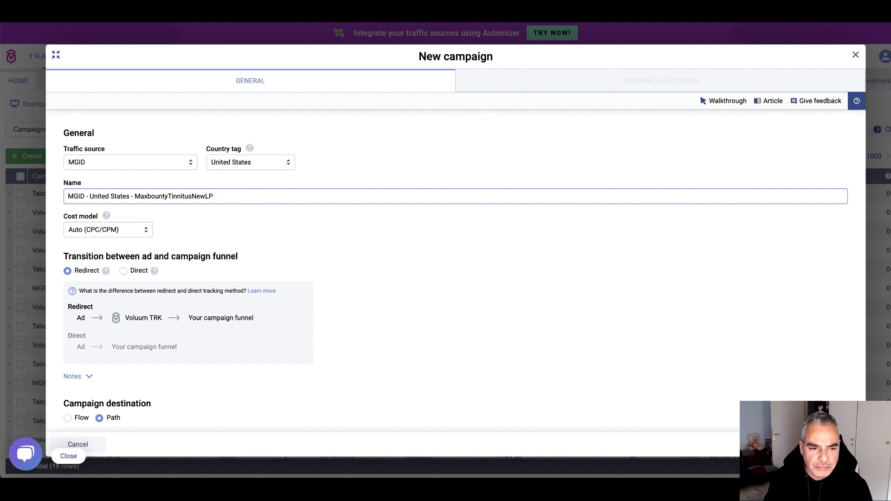
Set Campaign destination to Flow and select Global - MaxbountyTinnitusOfferNewLP1LP2
click(207, 238)
scroll(207, 238, down, 2)
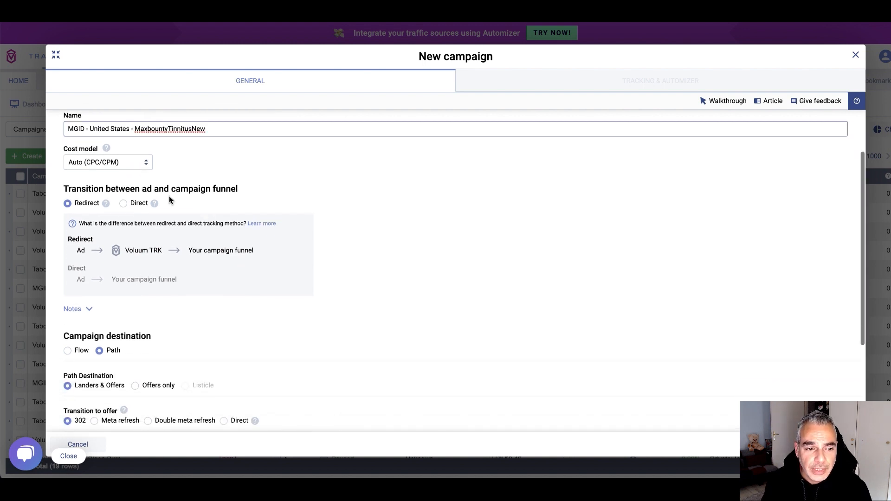
mouse_move(108, 205)
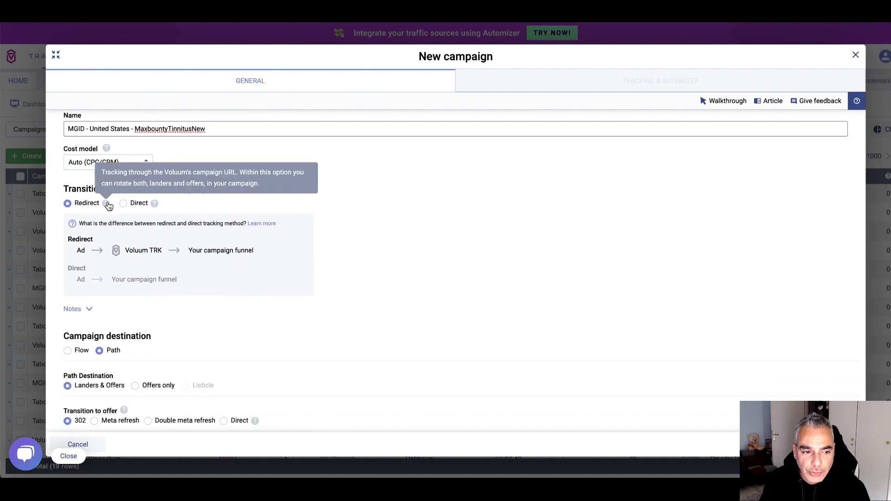
mouse_move(155, 208)
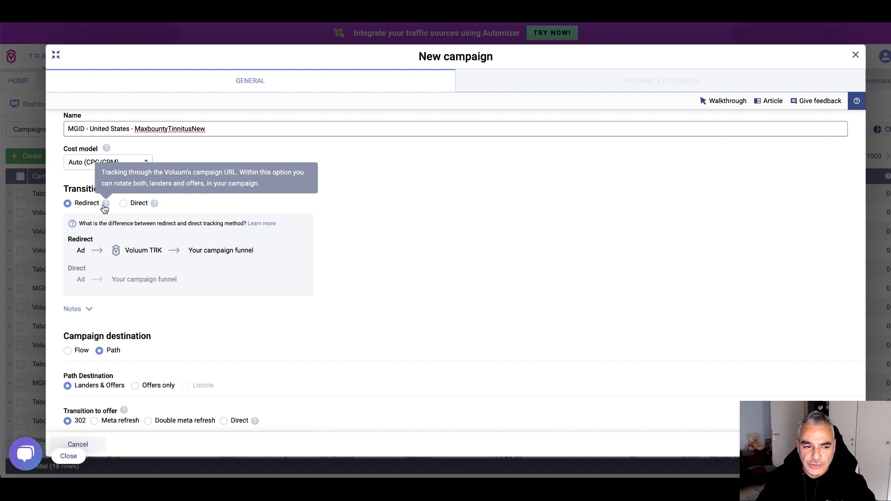
scroll(175, 257, down, 2)
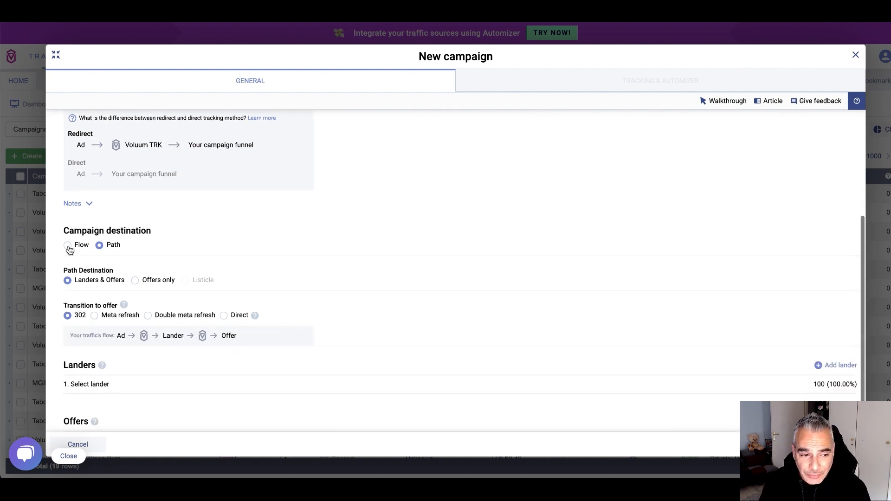
click(69, 244)
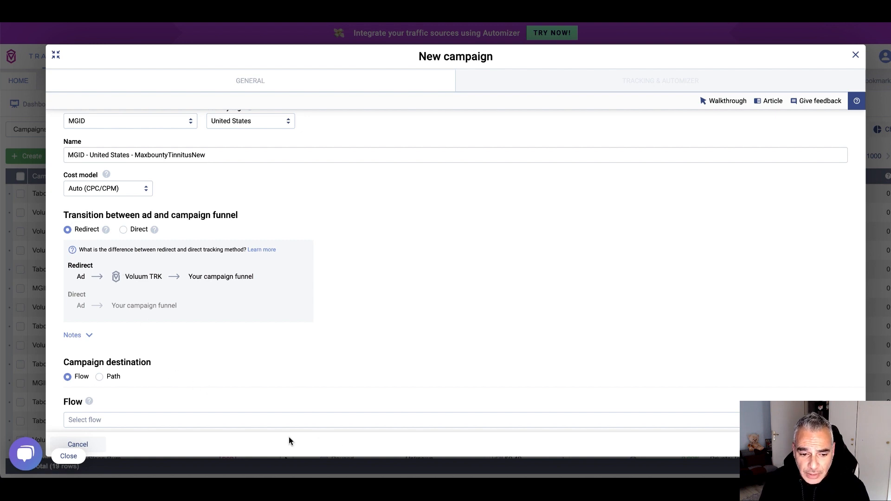
click(298, 419)
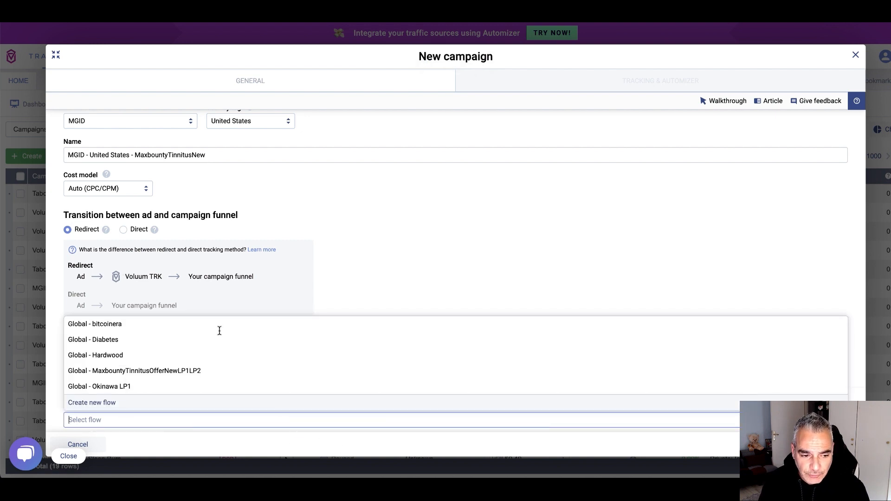
scroll(218, 334, down, 5)
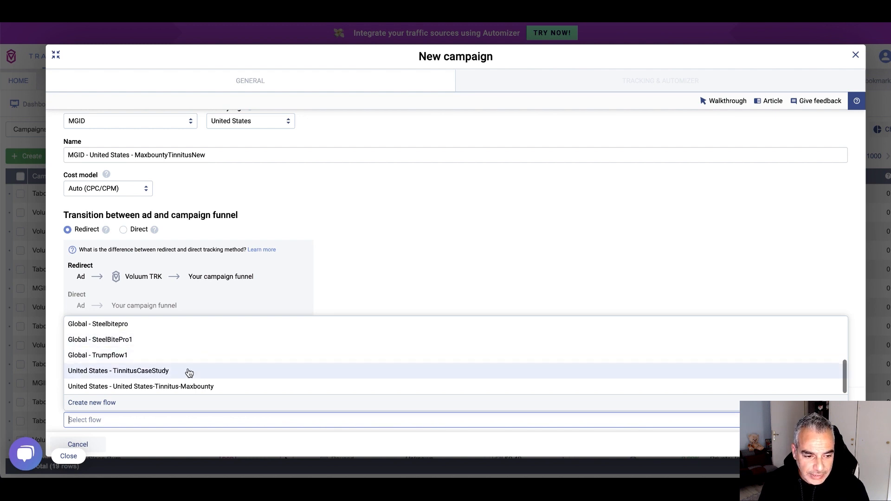
scroll(215, 380, up, 2)
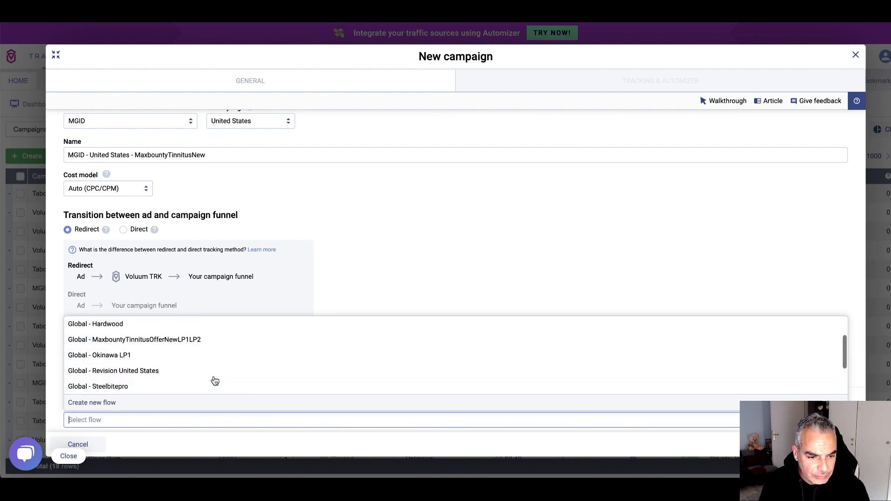
click(195, 341)
scroll(194, 342, down, 2)
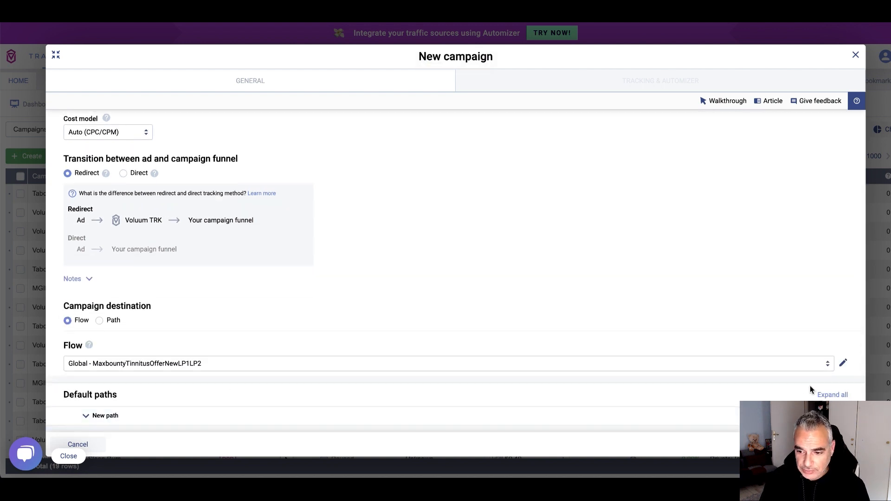
click(842, 363)
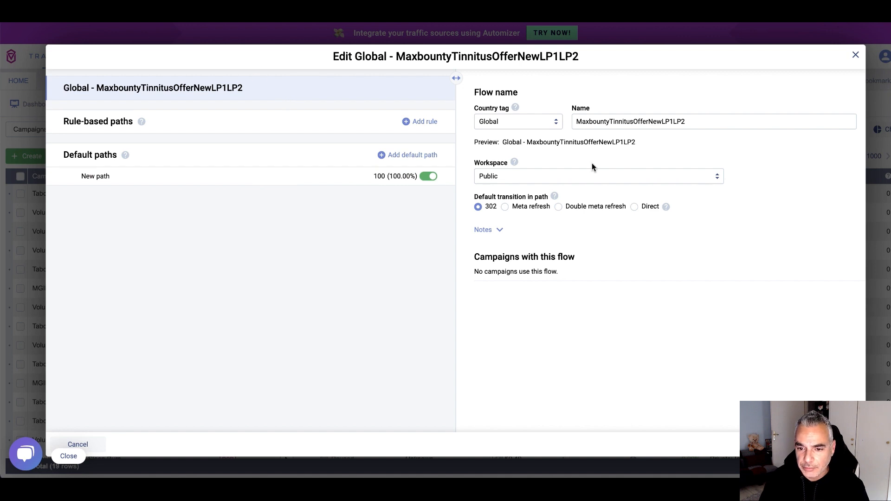
Review the flow's New path landers and offer, then save the MGID - United States - MaxbountyTinnitusNew campaign
click(210, 176)
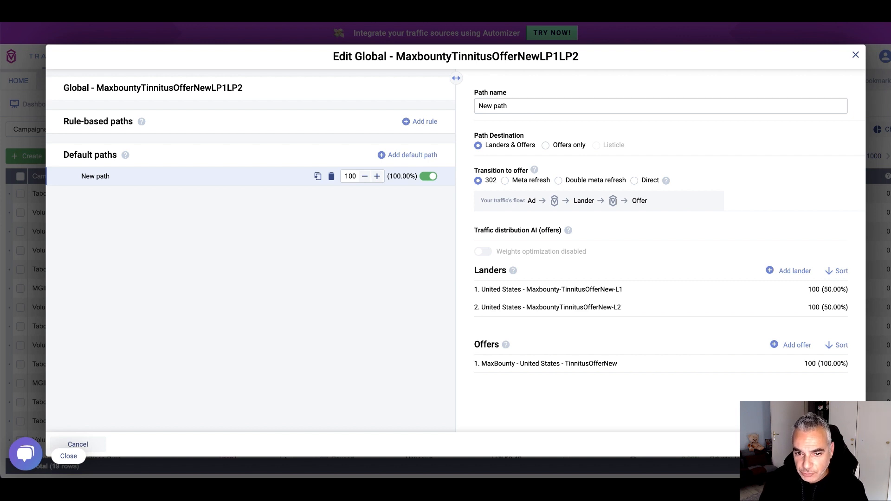
click(834, 444)
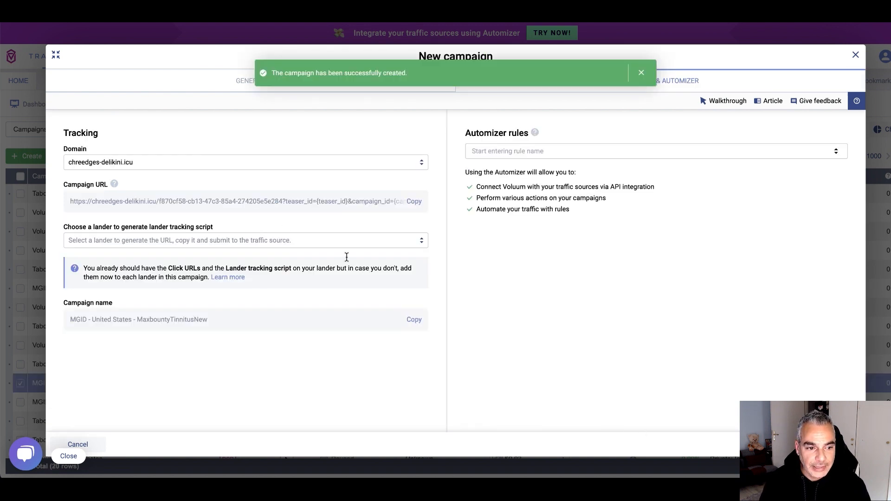
Copy the campaign URL, close the New campaign dialog, and go to the MGID dashboard
click(412, 202)
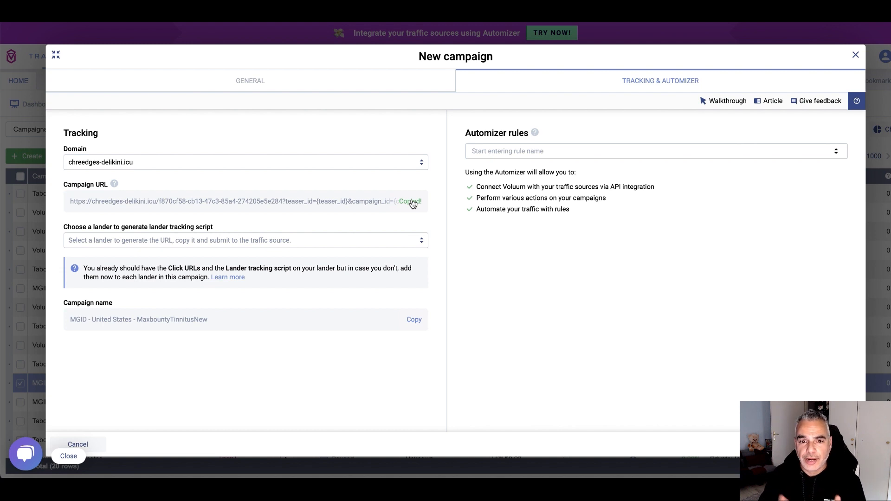
click(834, 444)
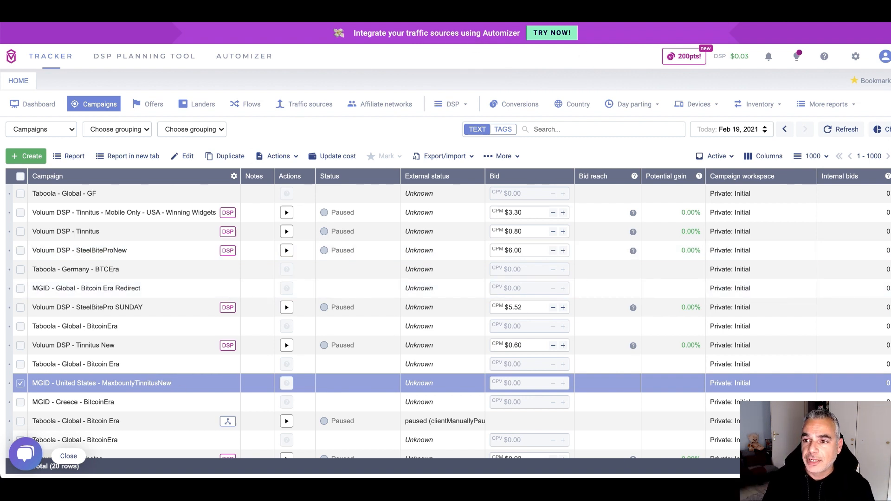
click(734, 11)
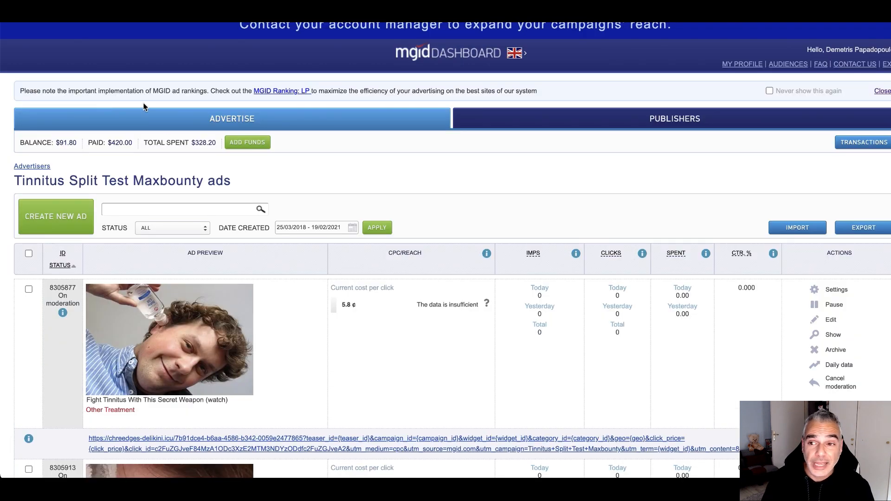
Open MGID's Adding new campaign form from the advertiser campaigns overview
click(56, 217)
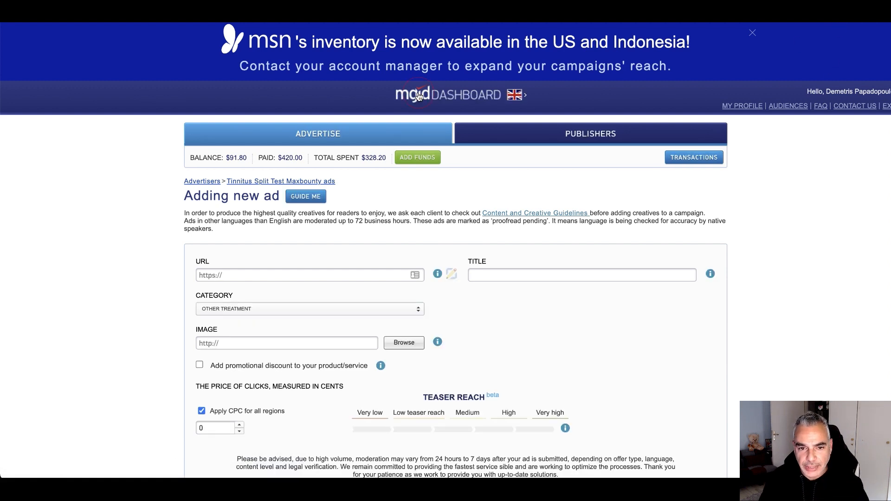
click(333, 134)
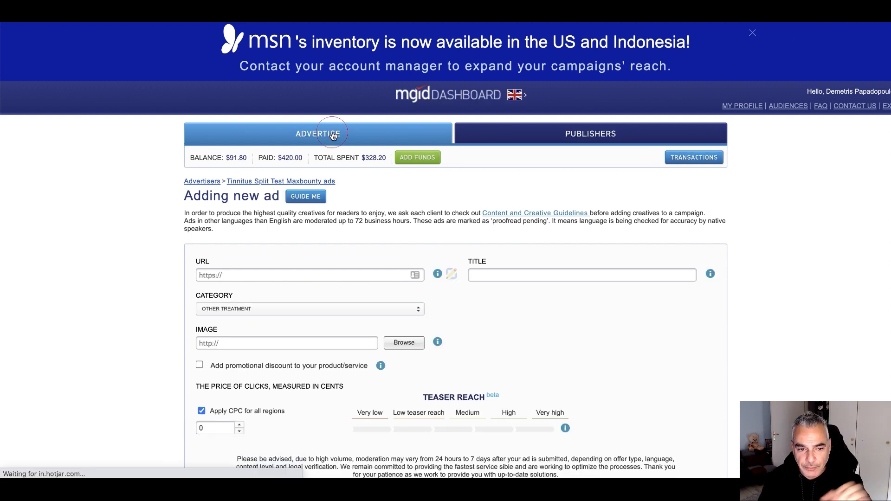
click(202, 181)
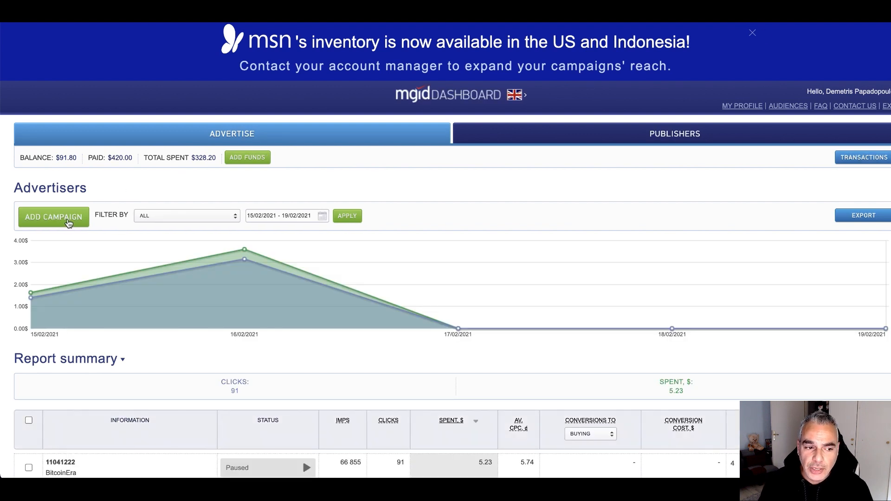
click(66, 222)
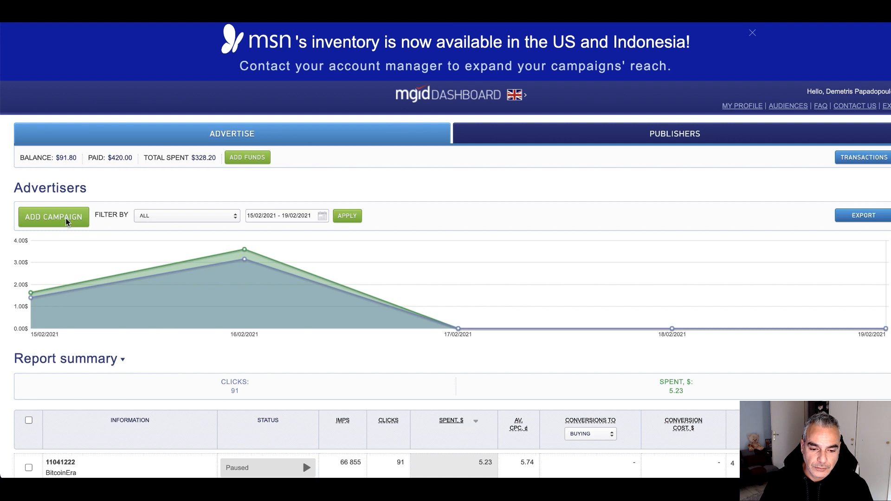
Name the campaign Tinnitus Maxbounty New with campaign type Product Promotions
click(318, 238)
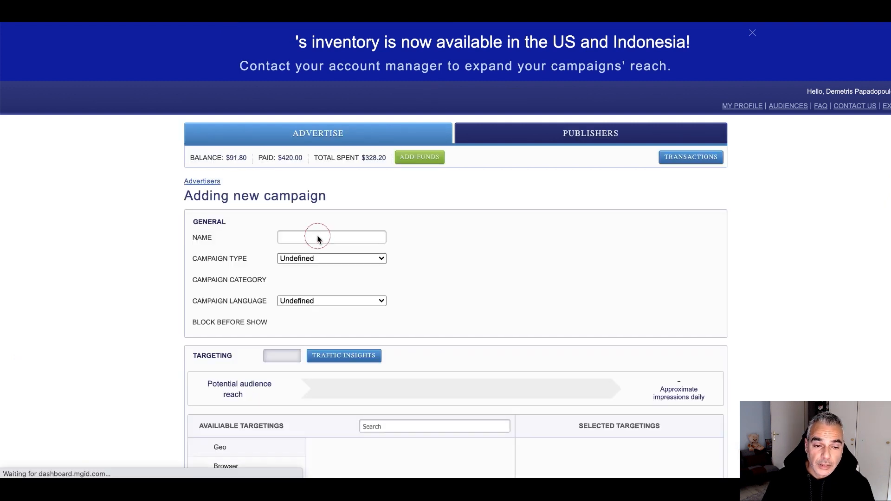
text(Tinn)
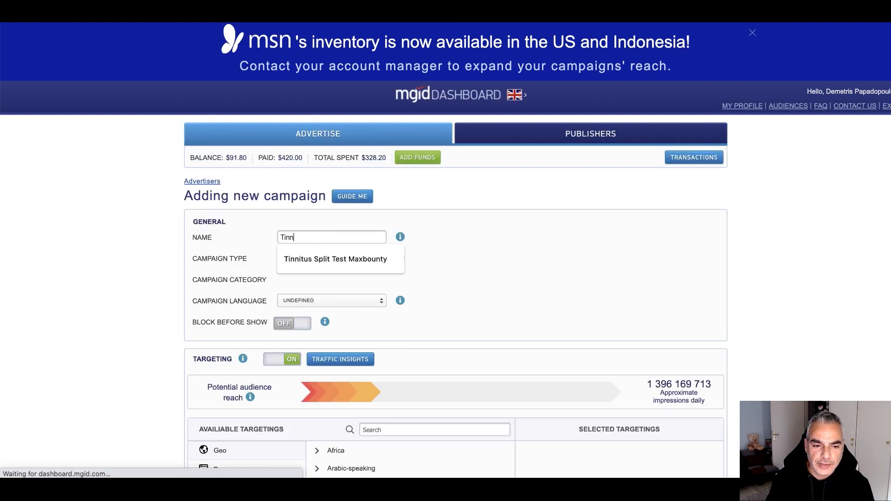
text(itus )
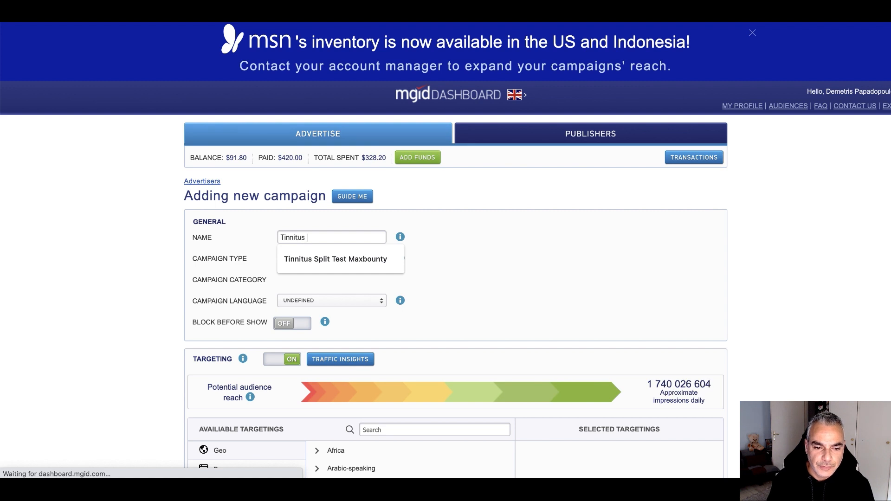
text(Maxbounty New)
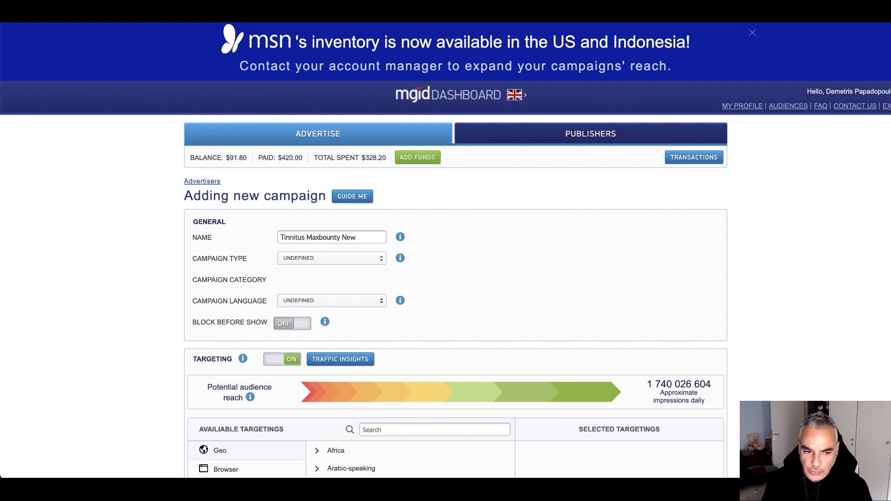
click(332, 258)
click(333, 276)
Set the category to Other Treatment under Medical Health > Diseases and Conditions
click(336, 282)
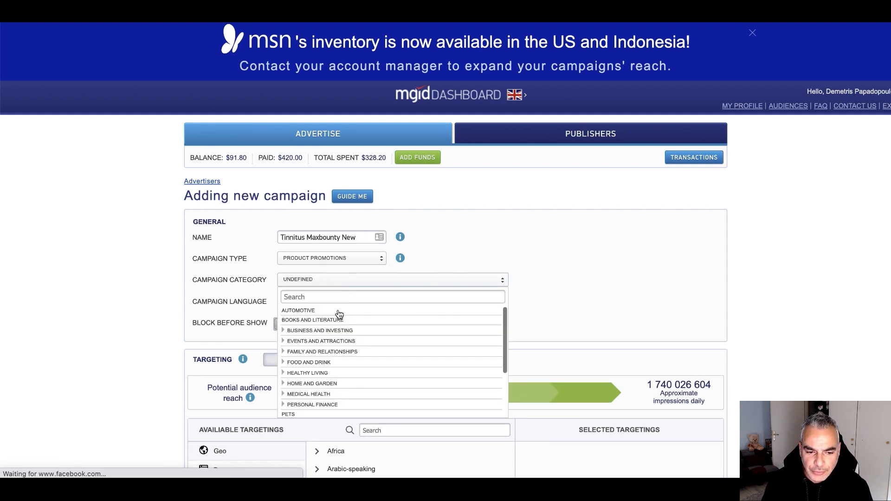
scroll(317, 366, down, 1)
click(315, 376)
scroll(333, 364, down, 3)
click(320, 325)
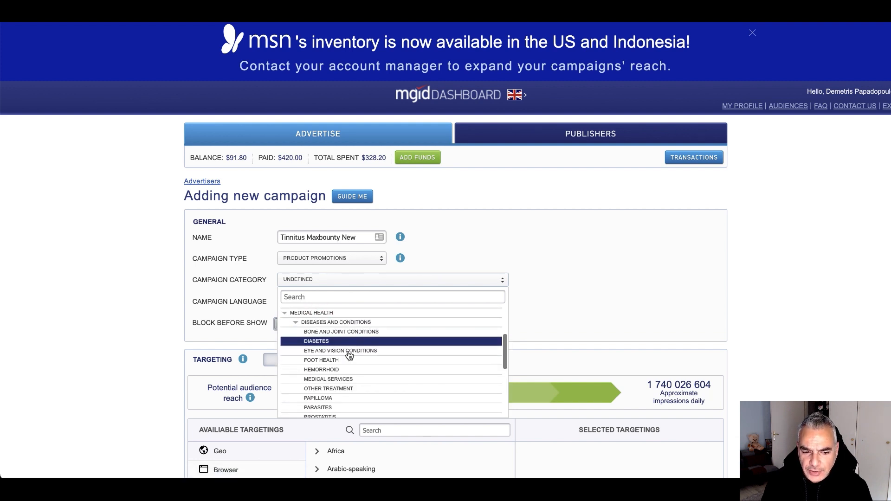
scroll(350, 366, down, 1)
scroll(349, 367, down, 4)
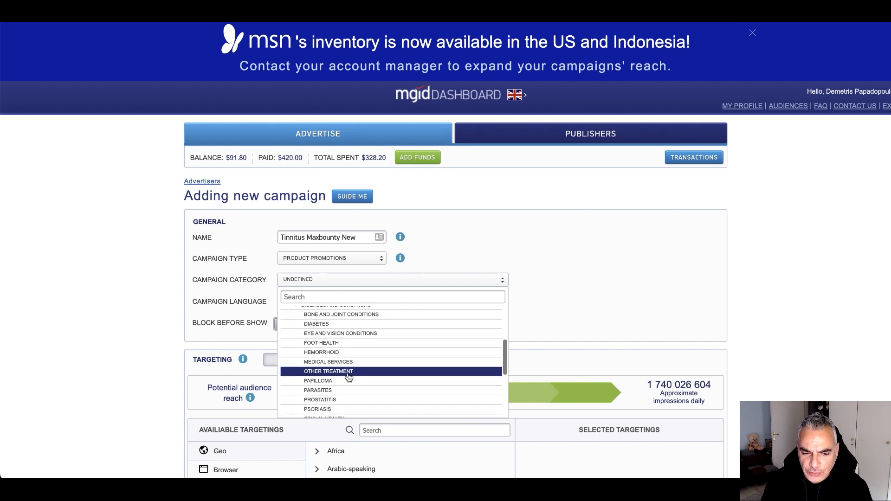
scroll(349, 377, up, 2)
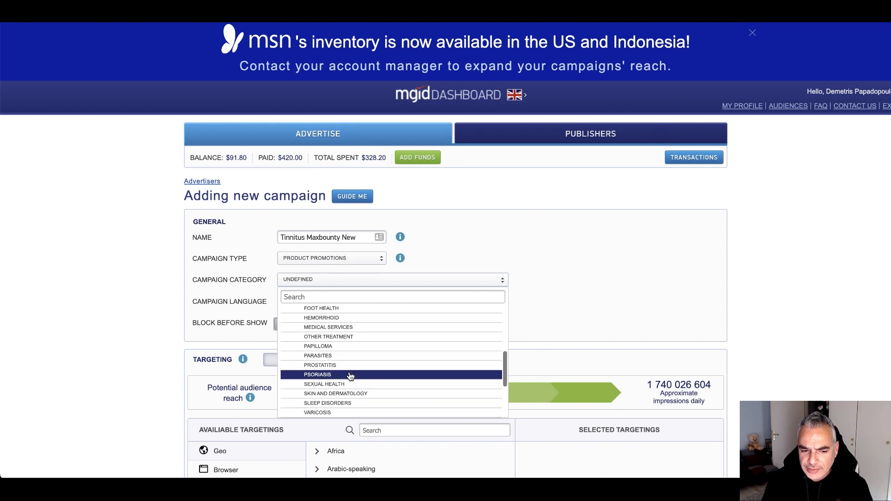
scroll(350, 375, up, 3)
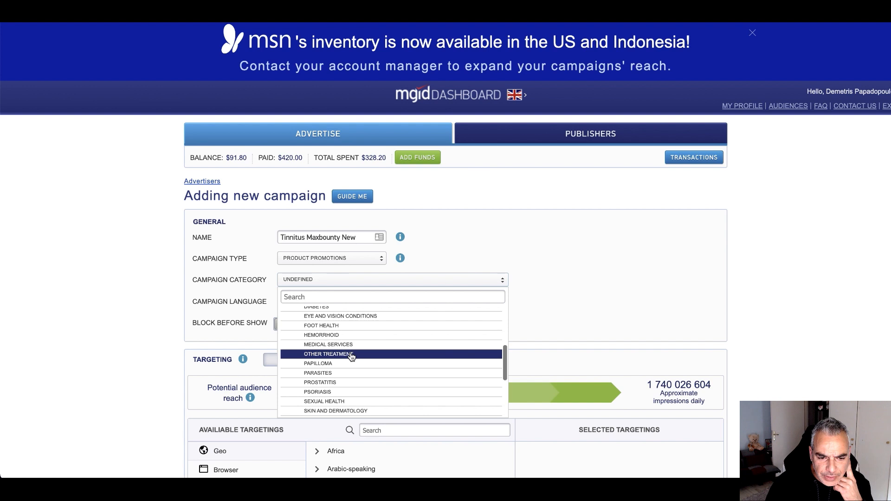
scroll(344, 355, up, 1)
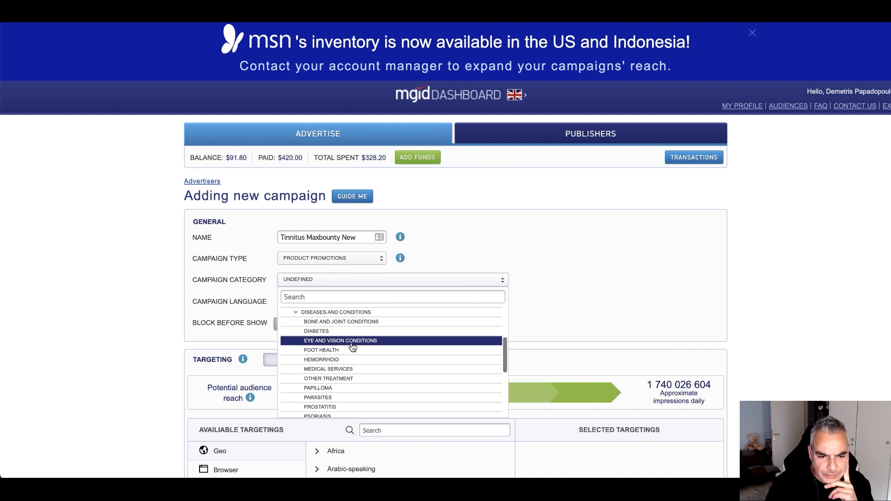
scroll(351, 347, up, 2)
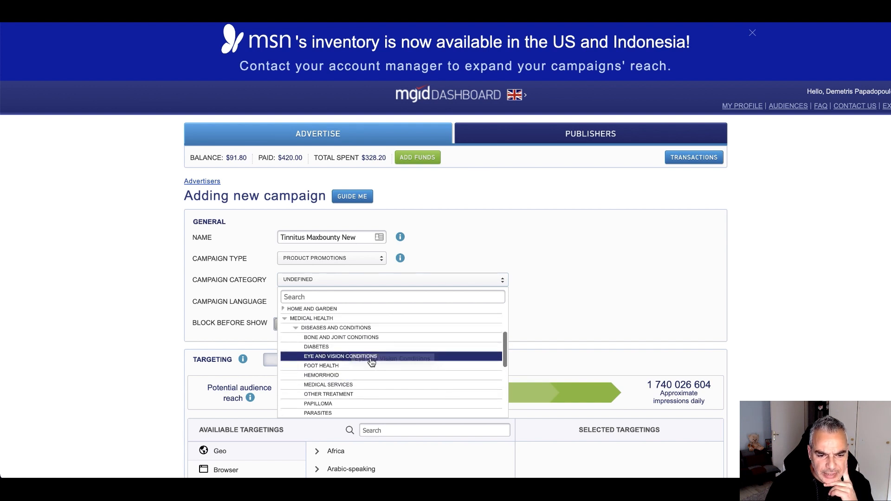
scroll(362, 360, down, 1)
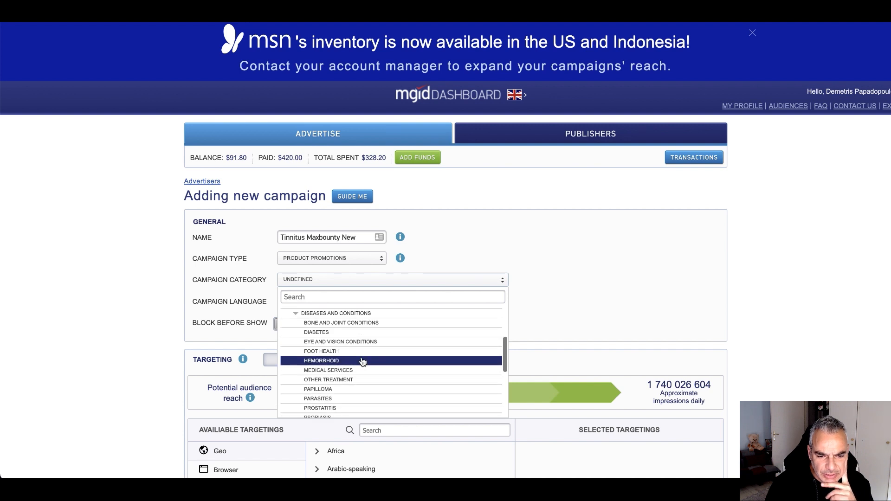
scroll(348, 361, down, 1)
click(345, 368)
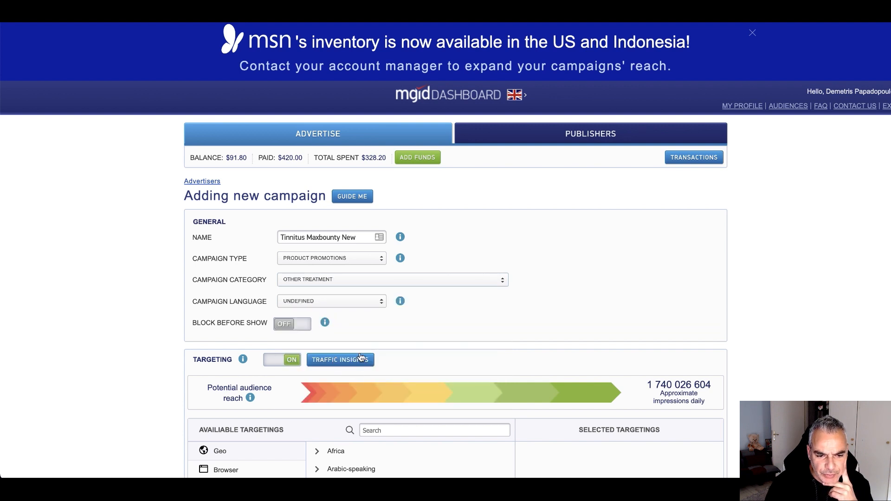
Set the campaign language to English
scroll(364, 324, down, 1)
click(350, 281)
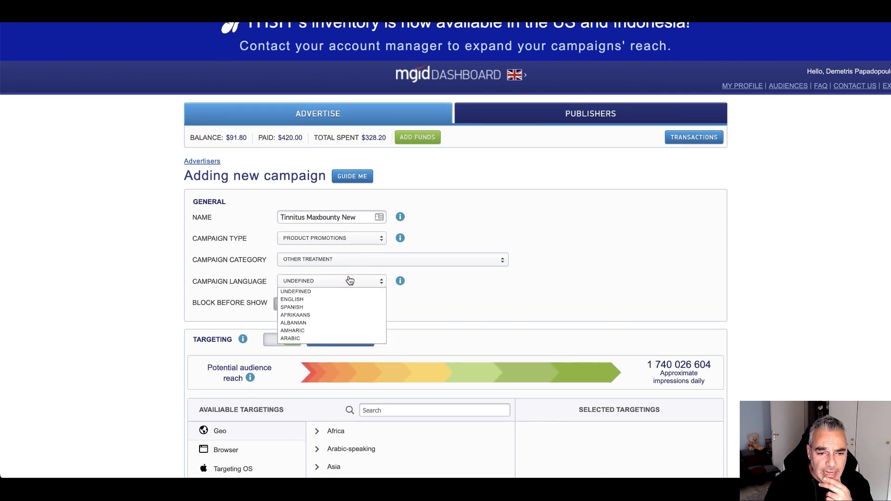
click(348, 300)
scroll(333, 297, down, 5)
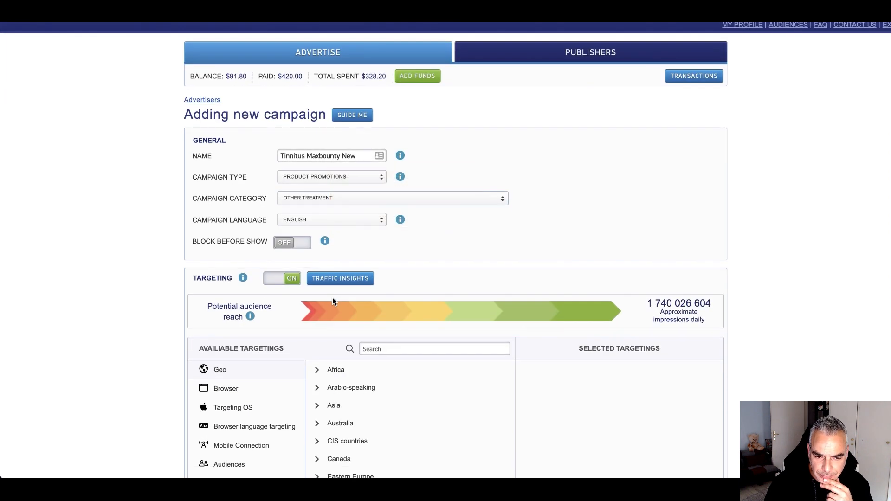
Add USA to geo targeting and Desktop OS to operating system targeting
scroll(431, 326, down, 5)
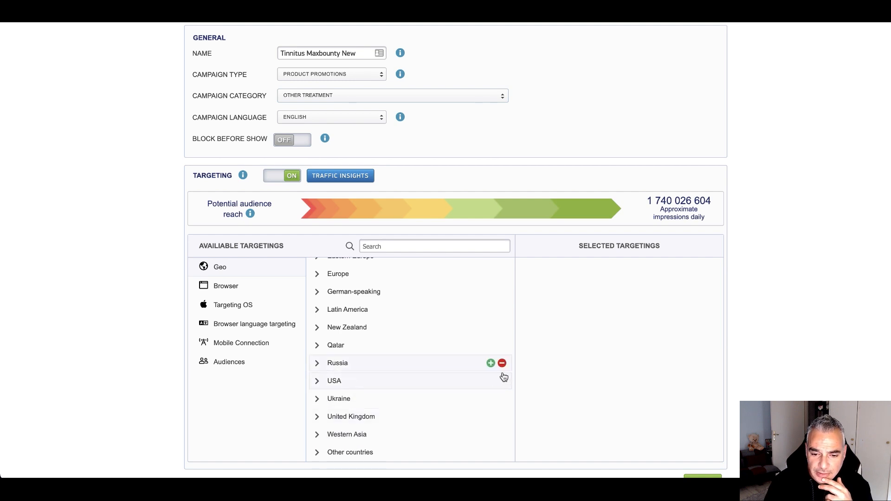
click(490, 382)
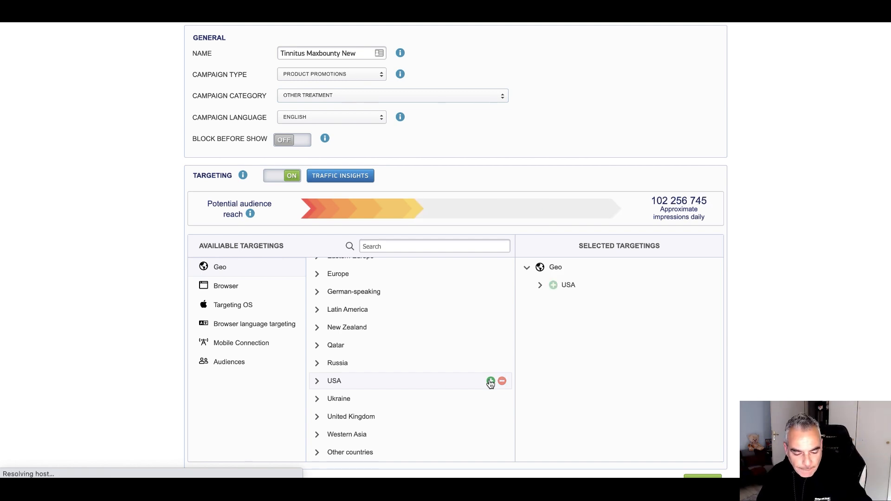
click(232, 287)
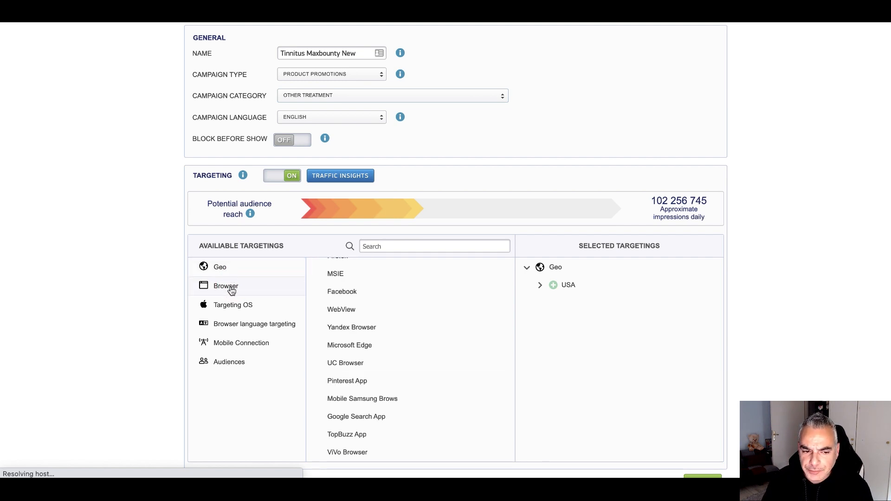
click(233, 308)
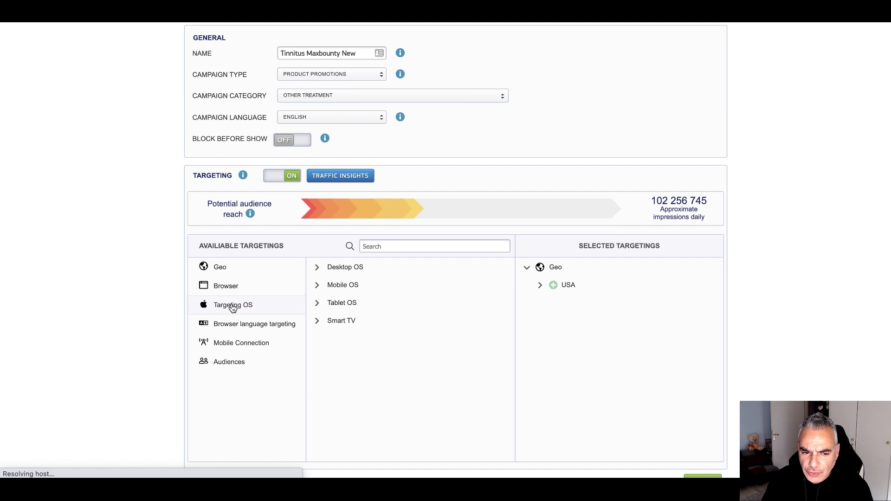
mouse_move(340, 273)
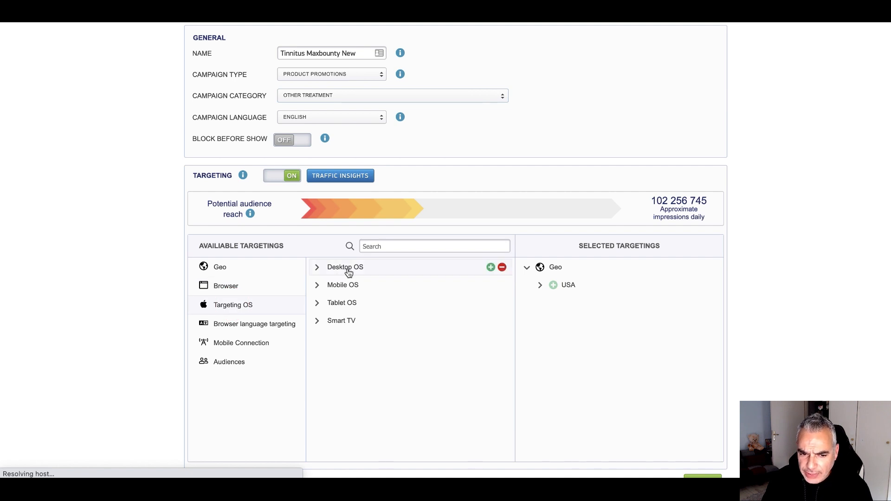
click(491, 267)
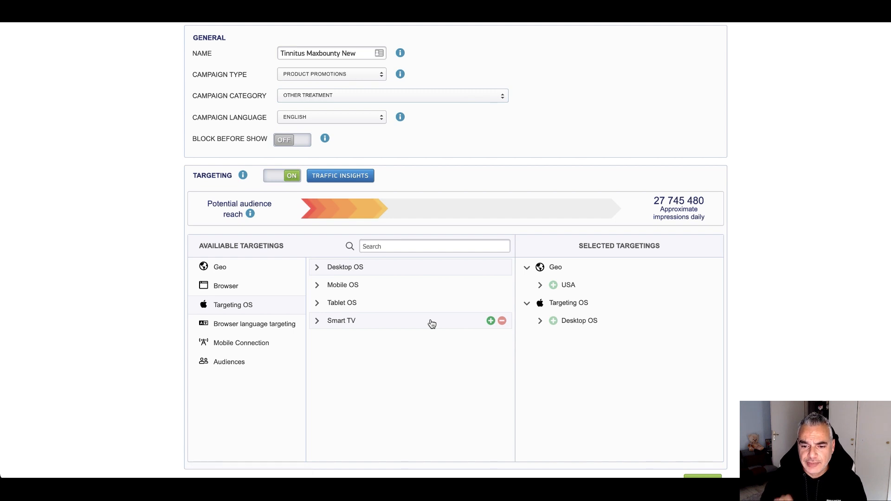
Restrict mobile connection to Wi-Fi and confirm the targeting
scroll(271, 372, down, 1)
click(249, 299)
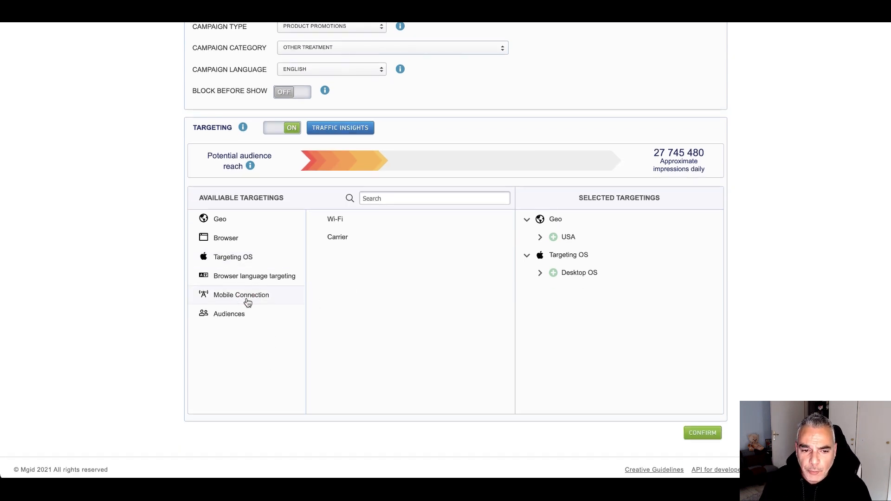
click(491, 219)
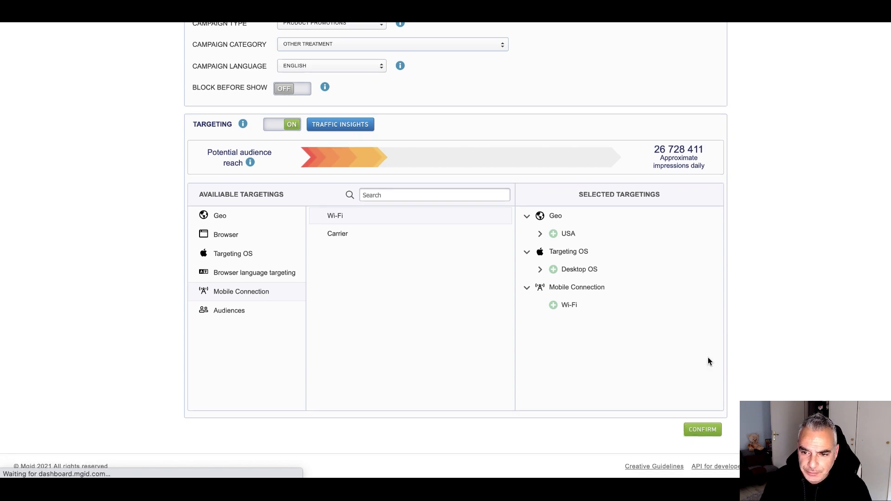
scroll(460, 250, up, 3)
scroll(577, 342, down, 3)
click(703, 430)
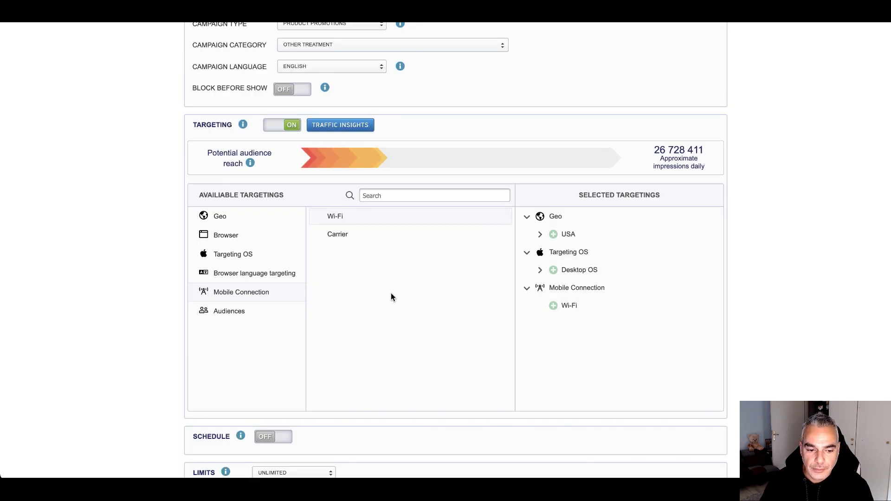
scroll(389, 295, down, 3)
Enable the campaign schedule and adjust the hourly grid so hours 00–08 are paused
click(265, 296)
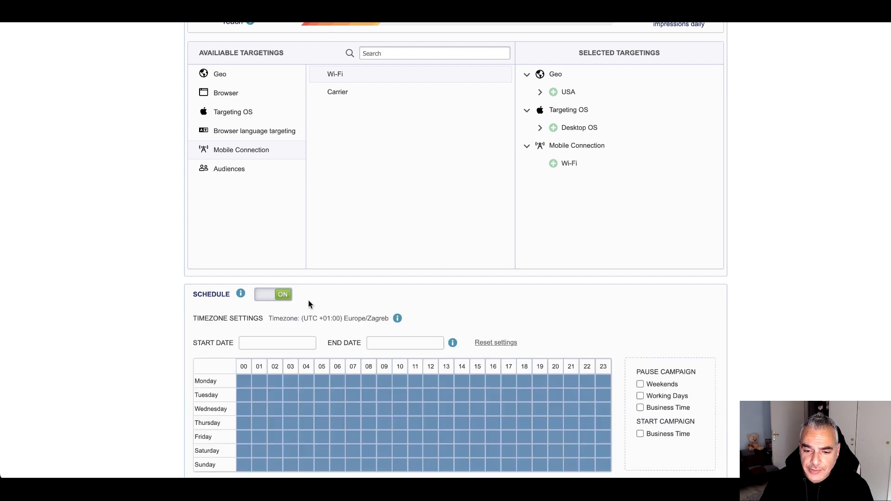
scroll(308, 301, down, 2)
click(383, 301)
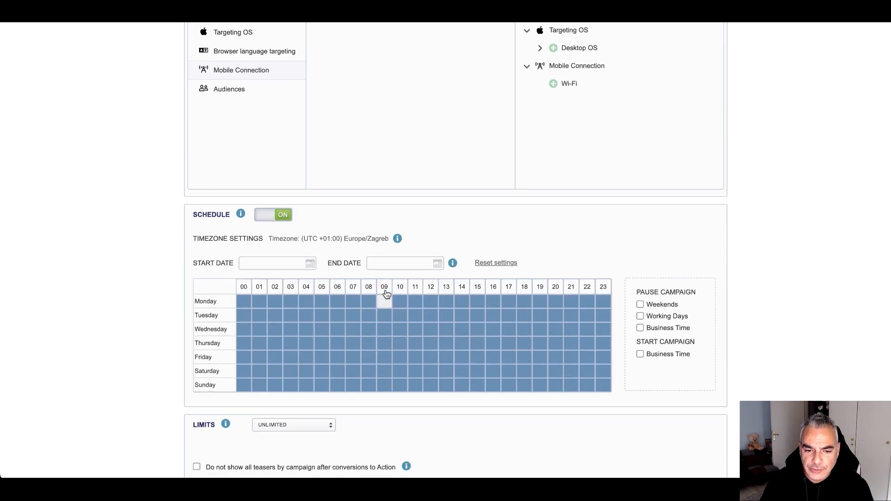
click(387, 290)
click(399, 286)
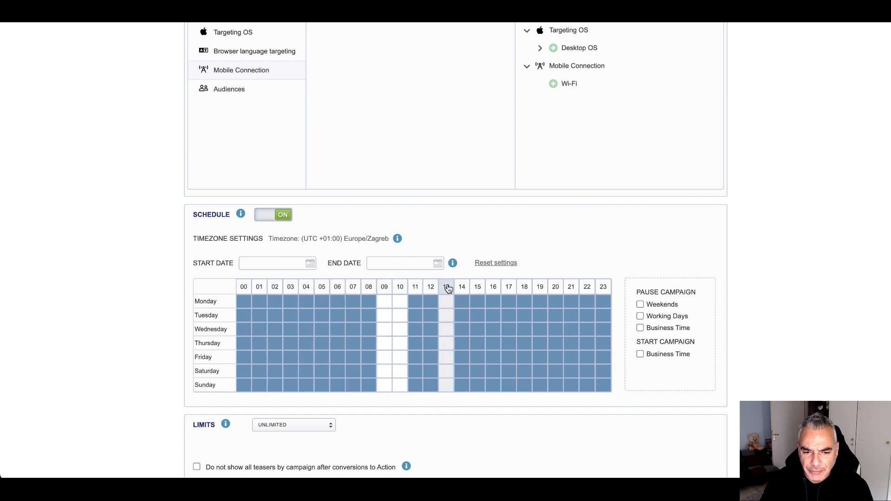
click(416, 287)
click(447, 288)
click(462, 288)
click(477, 287)
click(493, 287)
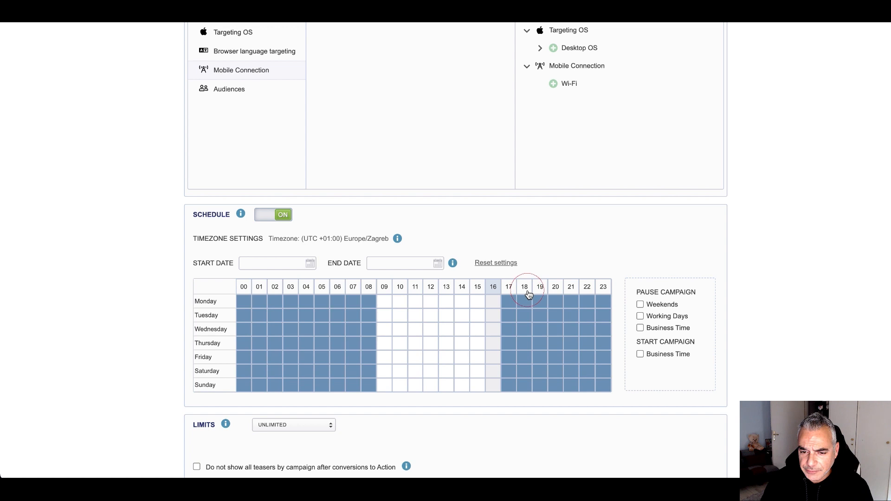
click(508, 289)
click(525, 288)
click(540, 287)
click(555, 288)
click(572, 288)
click(586, 287)
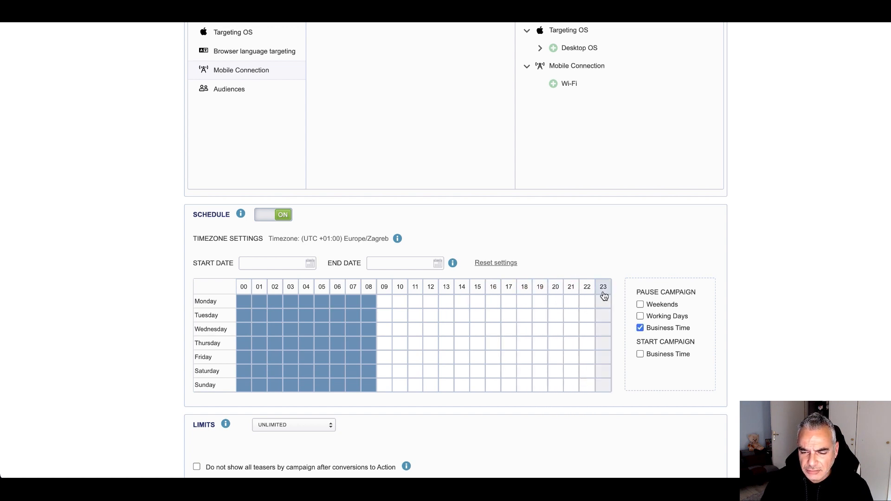
click(605, 320)
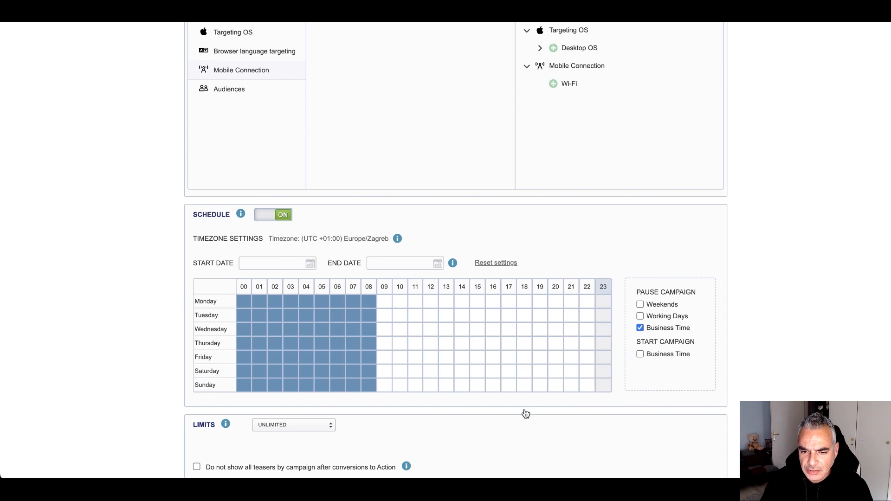
Limit the budget to $50 daily and $100 overall, split evenly through the day
scroll(391, 408, down, 2)
scroll(304, 360, down, 1)
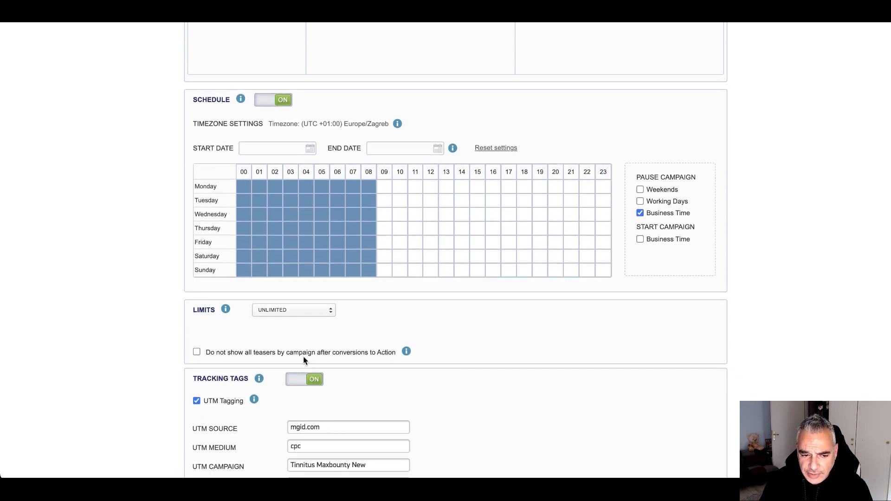
click(325, 315)
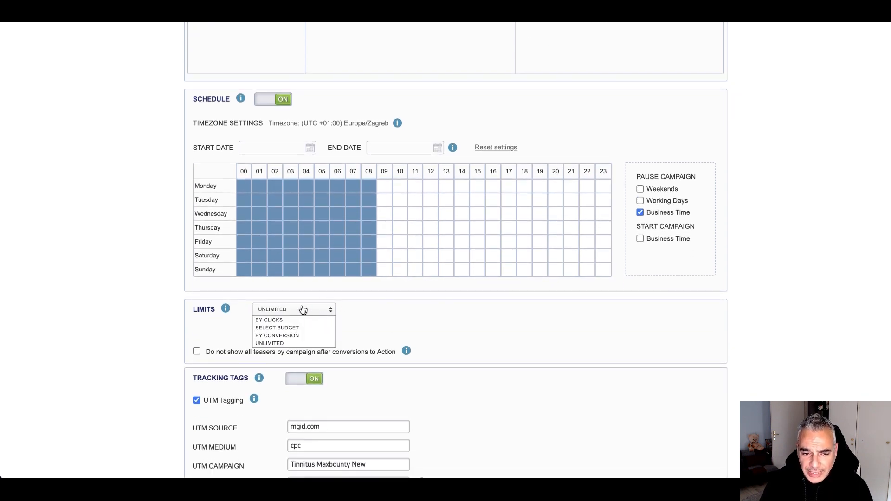
click(288, 328)
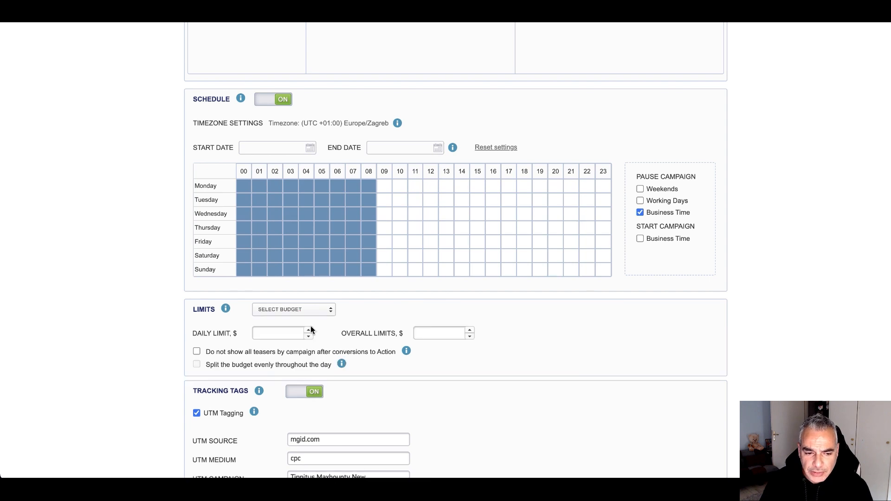
click(289, 333)
text(50)
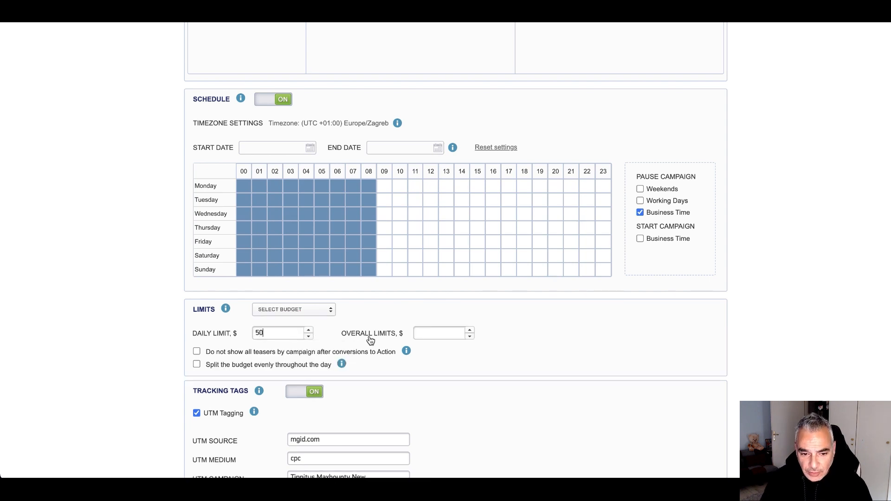
scroll(445, 319, down, 1)
click(478, 332)
click(435, 309)
text(100)
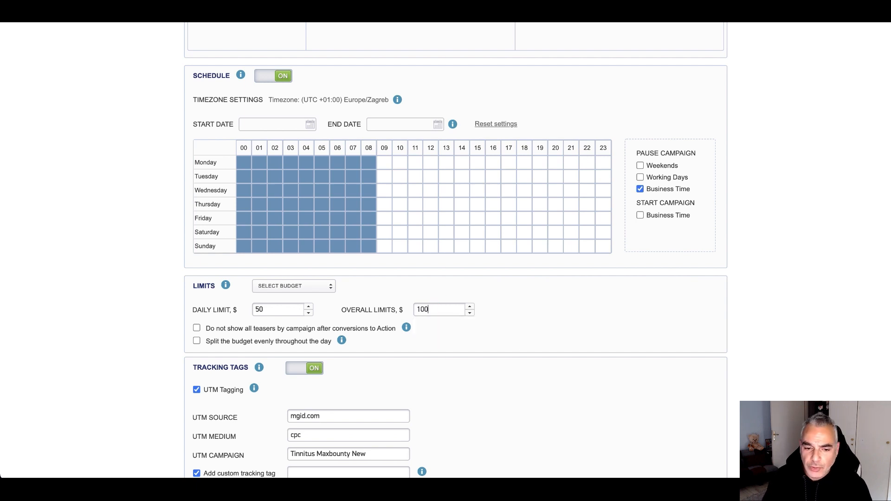
click(196, 340)
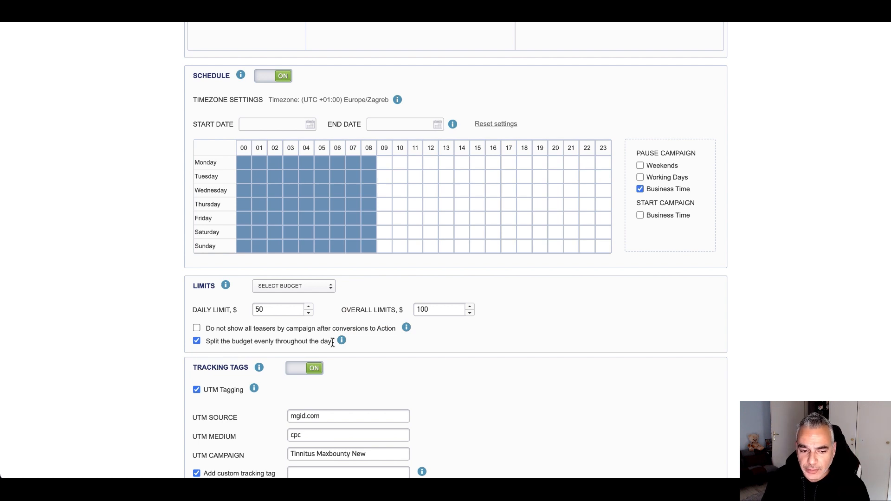
scroll(332, 342, down, 5)
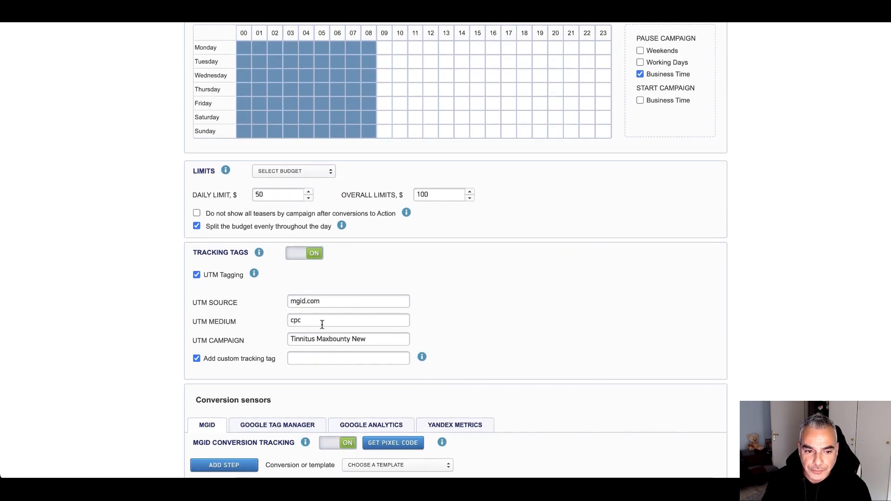
scroll(309, 253, down, 2)
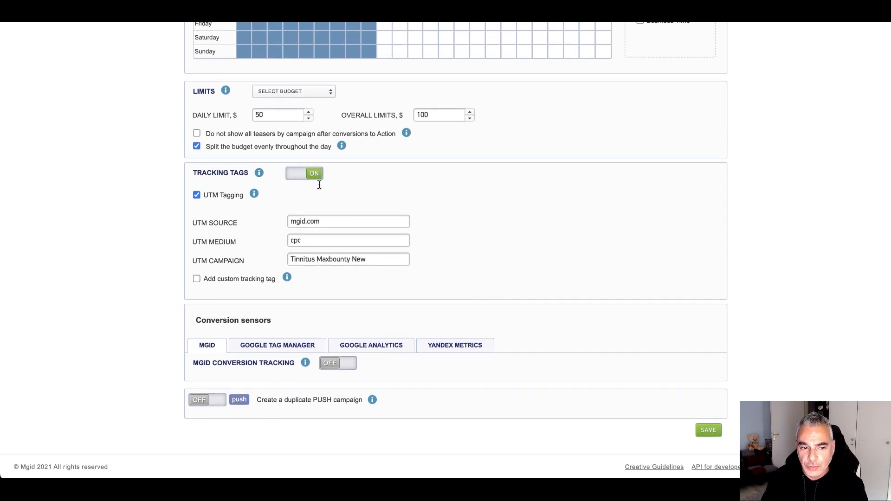
Save Tinnitus Maxbounty New without tracking and proceed to the Adding new ad form
click(707, 431)
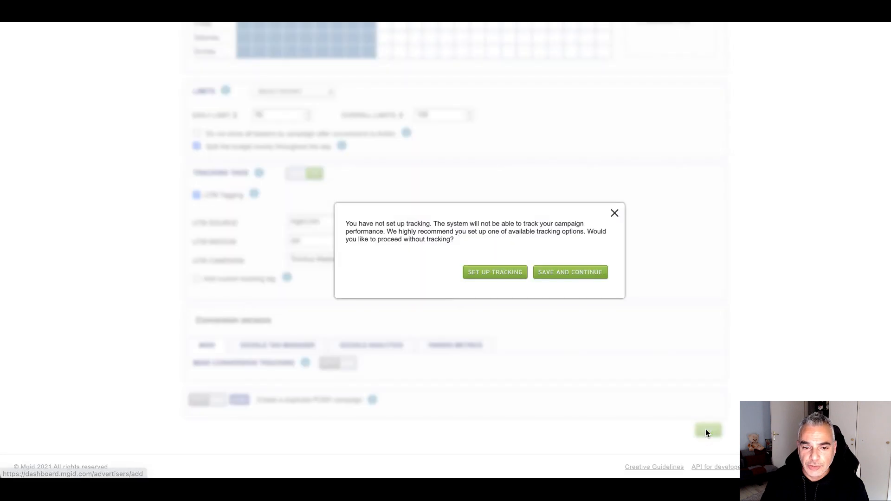
click(563, 276)
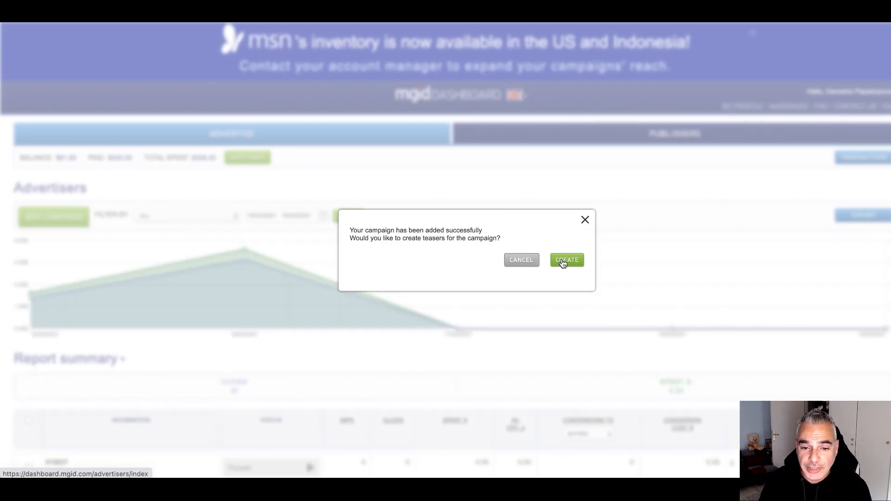
click(562, 263)
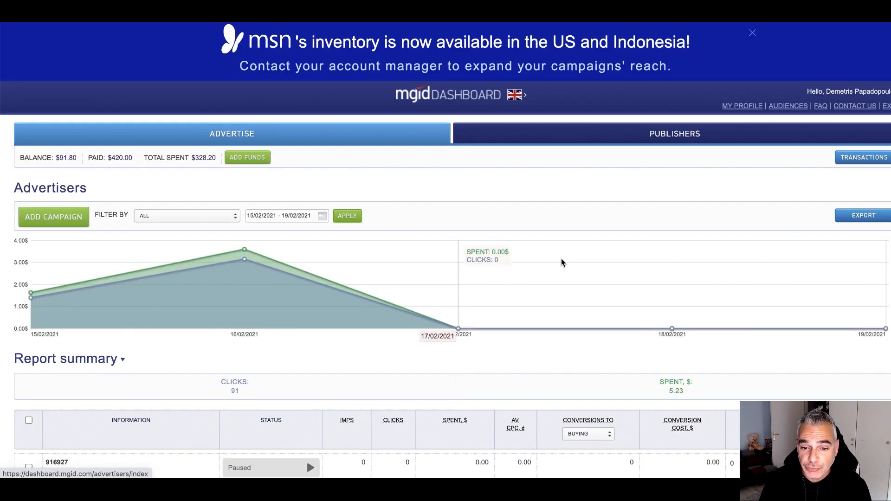
click(86, 223)
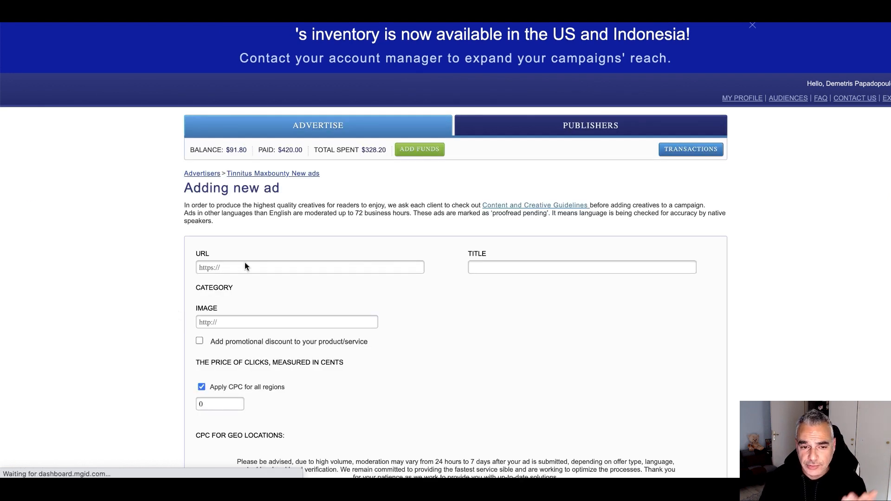
Paste the tracking link as the ad URL, using the MGID tinnitus campaign URL copied from Voluum
click(260, 268)
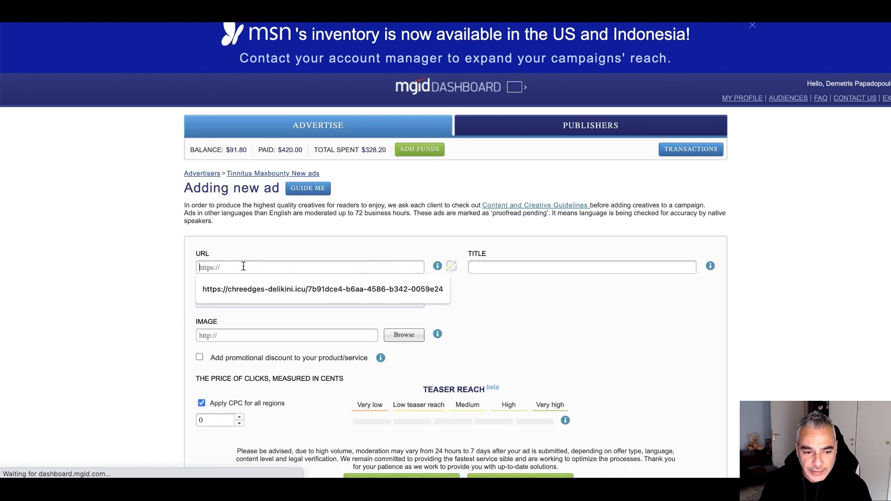
key(ctrl+v)
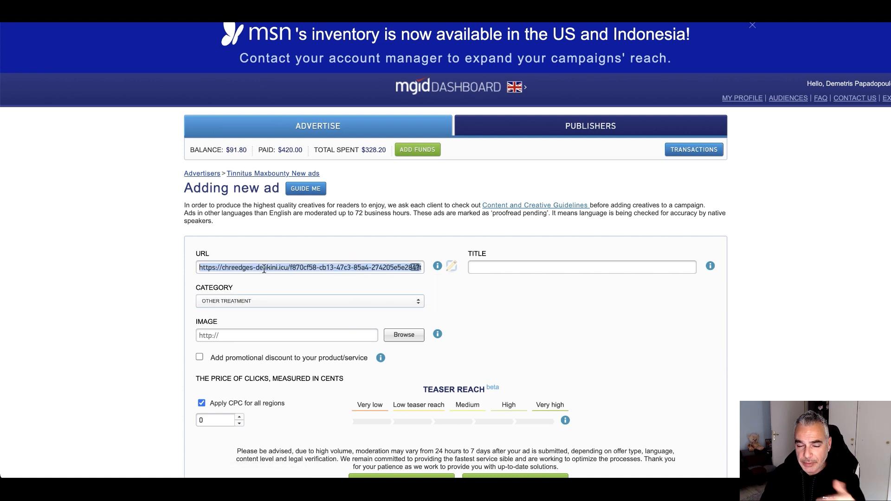
key(ctrl+Tab)
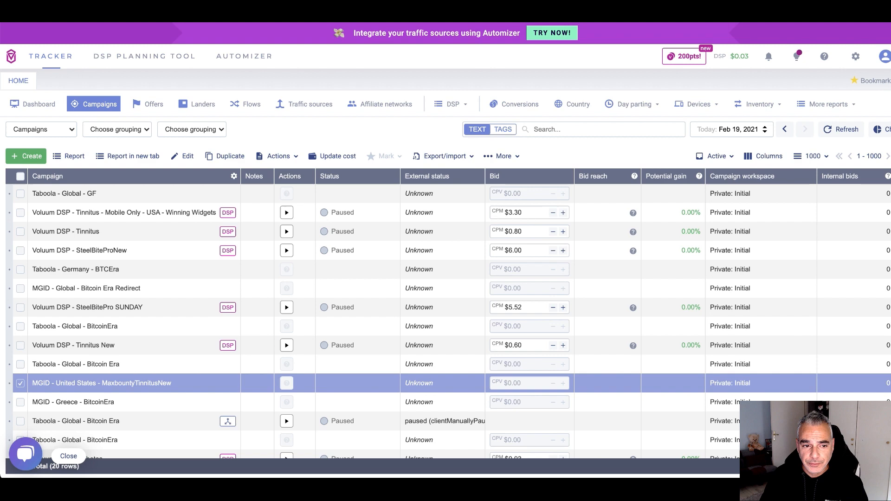
right_click(106, 384)
click(149, 356)
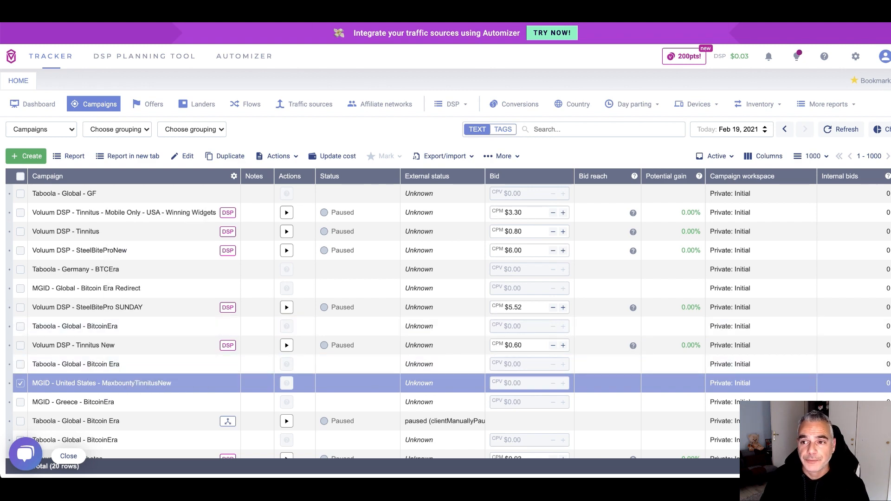
key(ctrl+Tab)
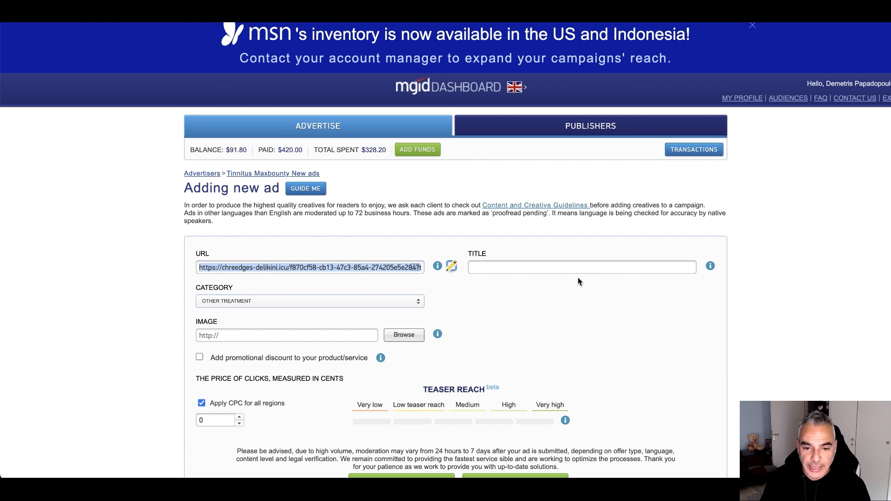
Give the ad the saved title 'Fight Tinnitus With This Secret Weapon (watch)'
click(547, 268)
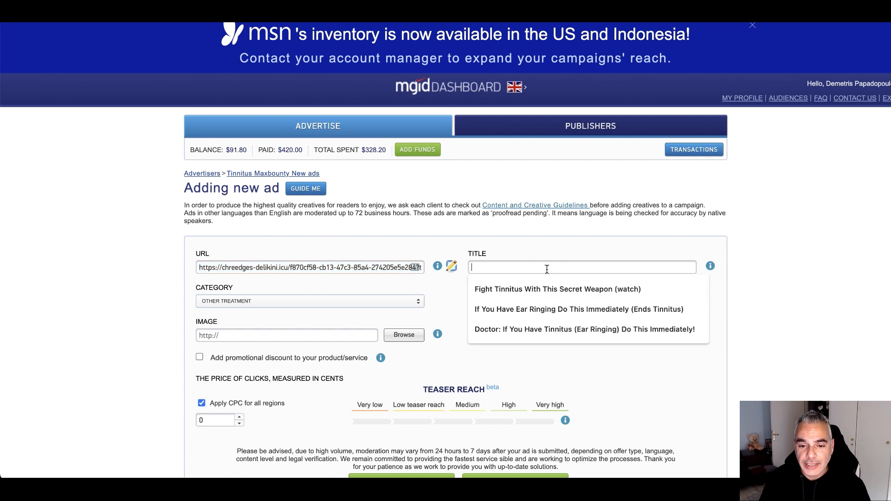
click(531, 289)
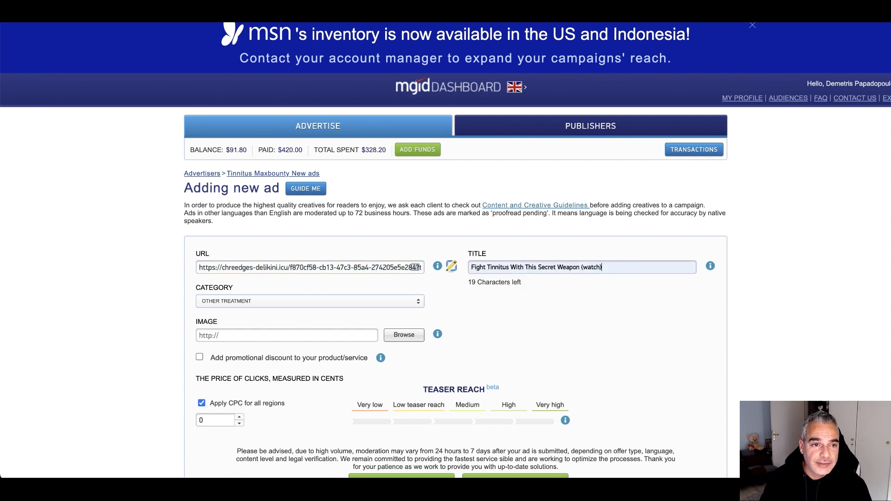
key(ctrl+Tab)
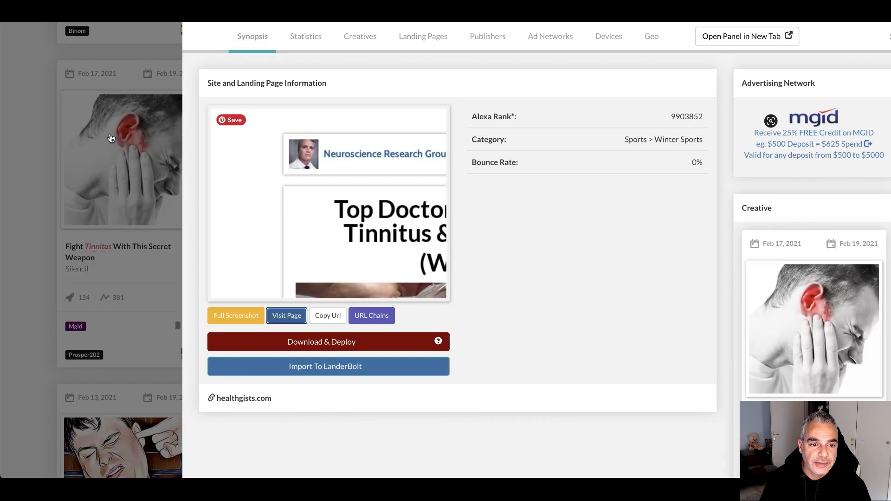
Close the competitor ad's details, scroll the tinnitus ad grid, then return to the new ad form
click(67, 181)
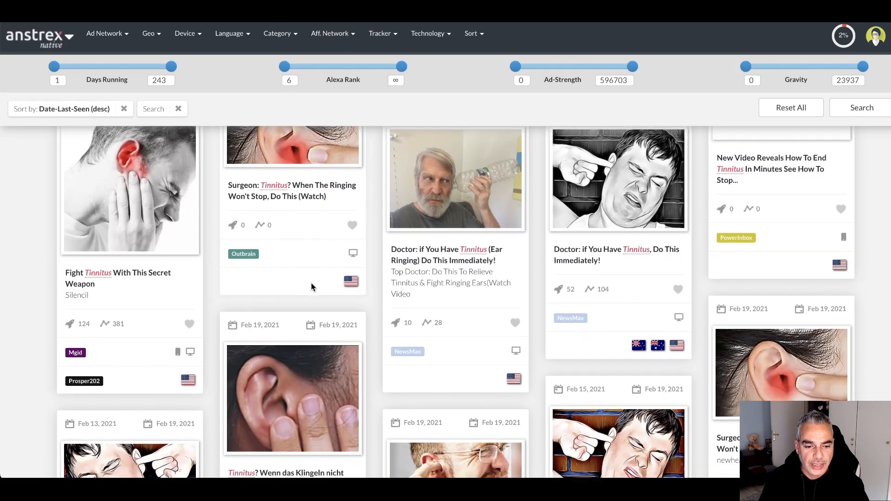
scroll(312, 283, down, 1)
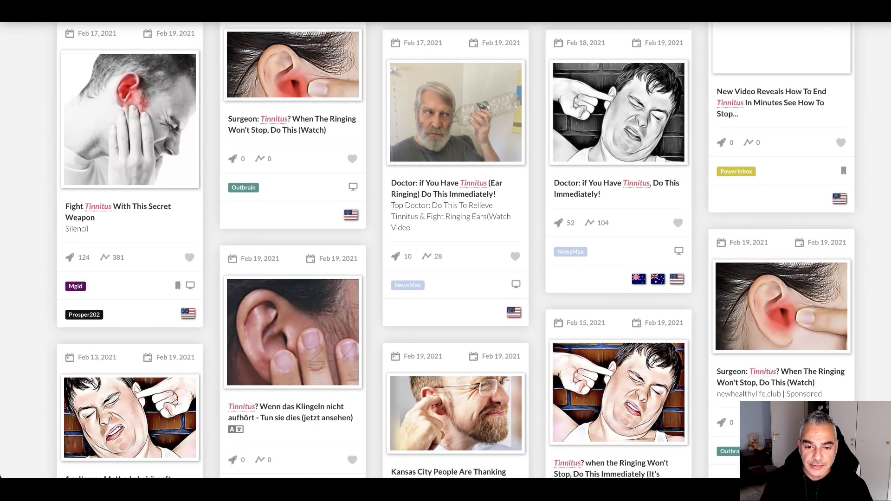
key(ctrl+Tab)
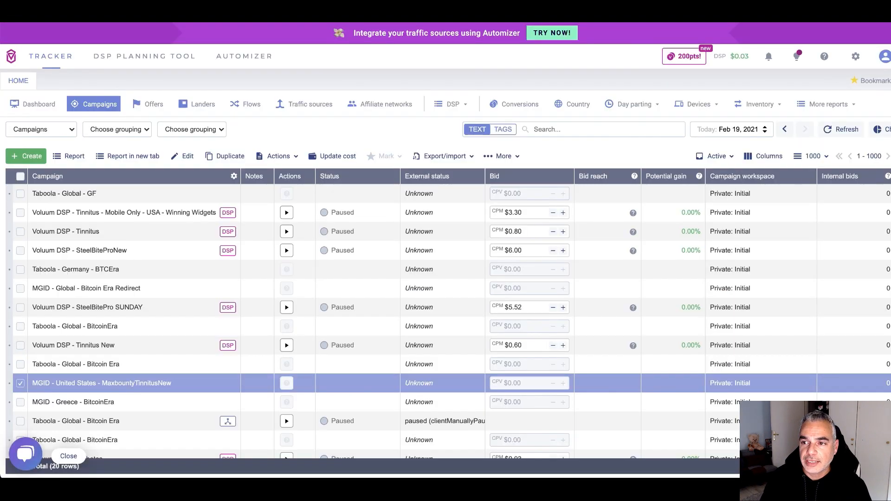
key(ctrl+Tab)
Upload the chosen ear image for the ad
scroll(276, 317, down, 1)
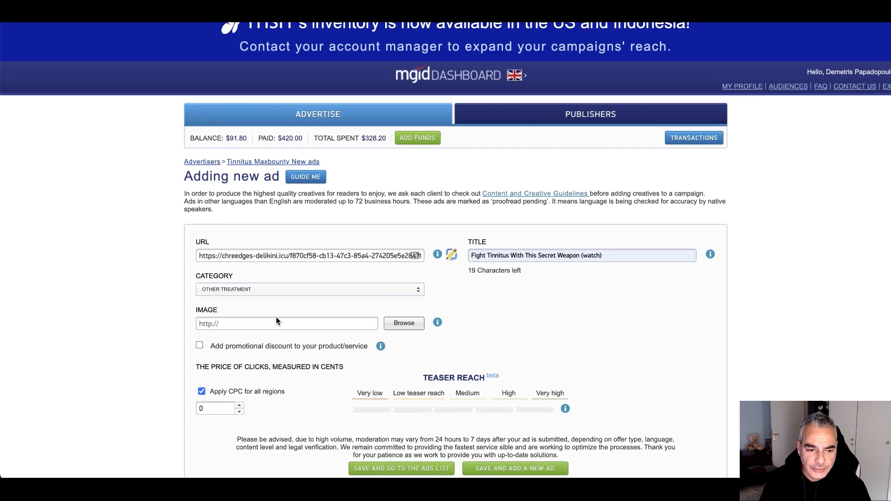
scroll(279, 323, down, 1)
click(249, 266)
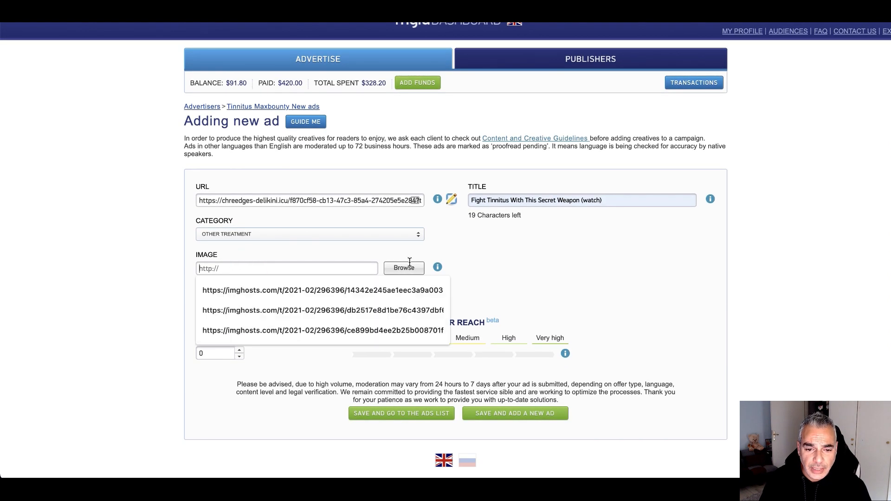
scroll(410, 264, down, 1)
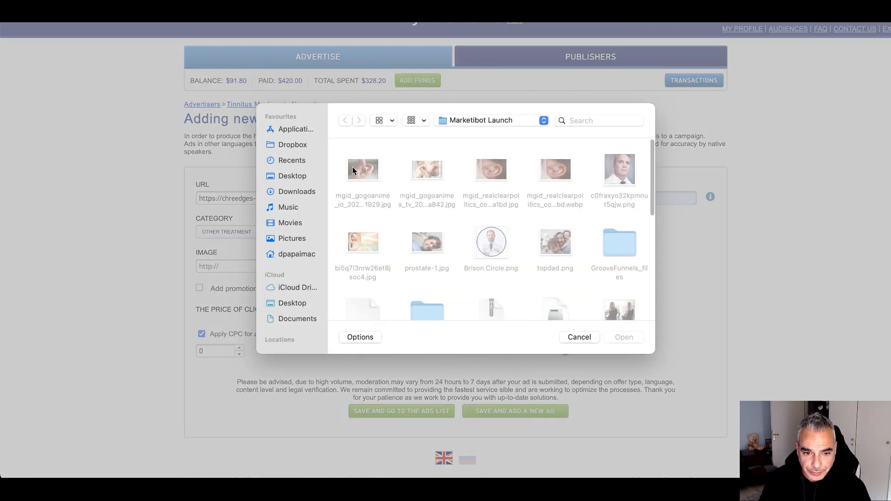
click(622, 337)
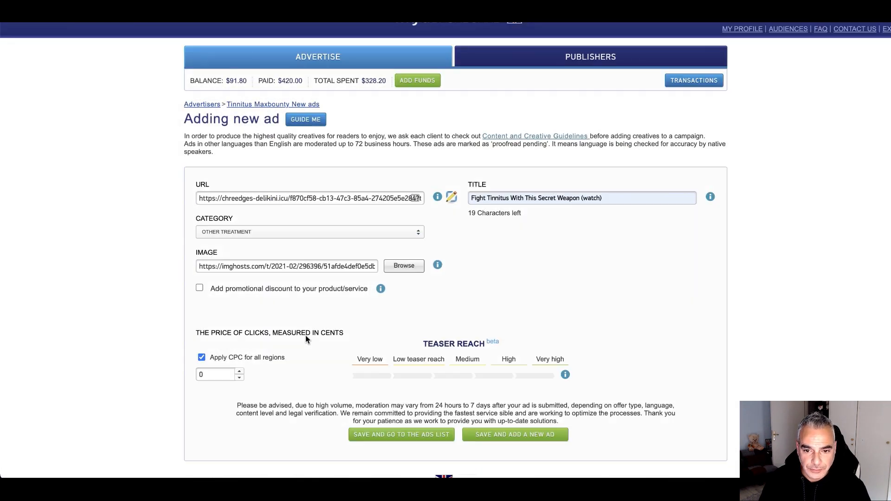
Bid 4.97 cents for medium teaser reach, save the ad, and dismiss the confirmation
scroll(439, 369, down, 3)
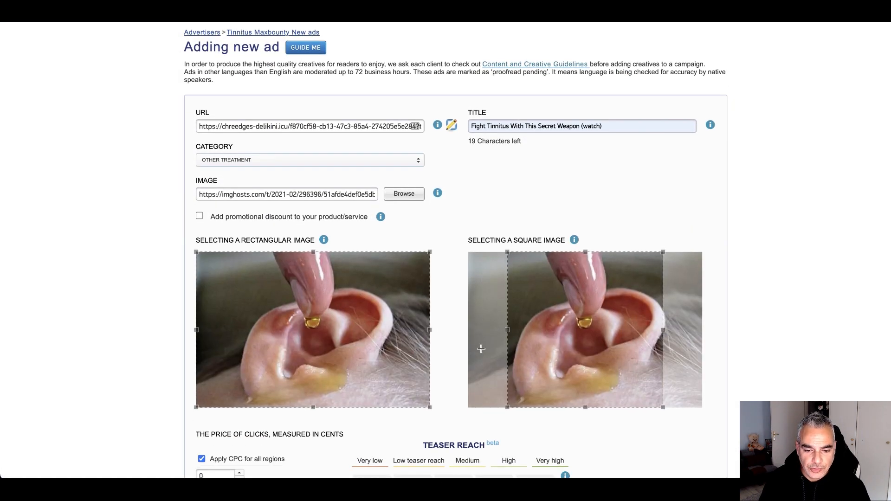
scroll(439, 369, down, 1)
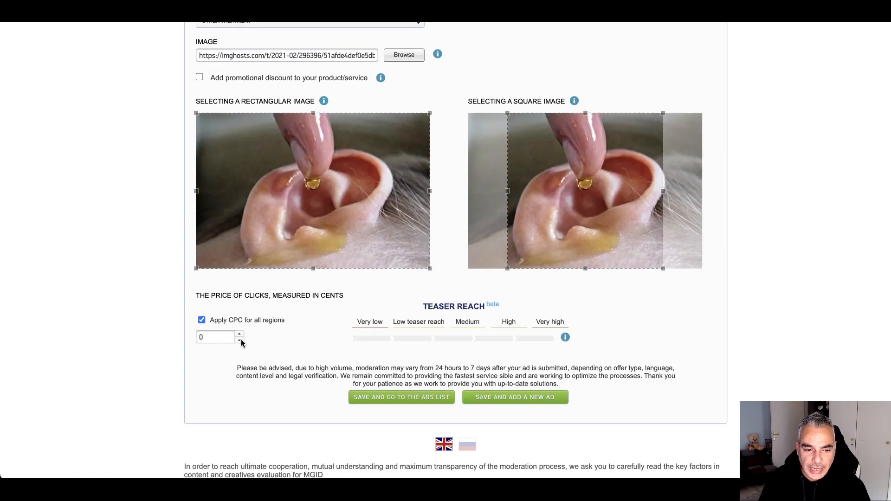
click(463, 340)
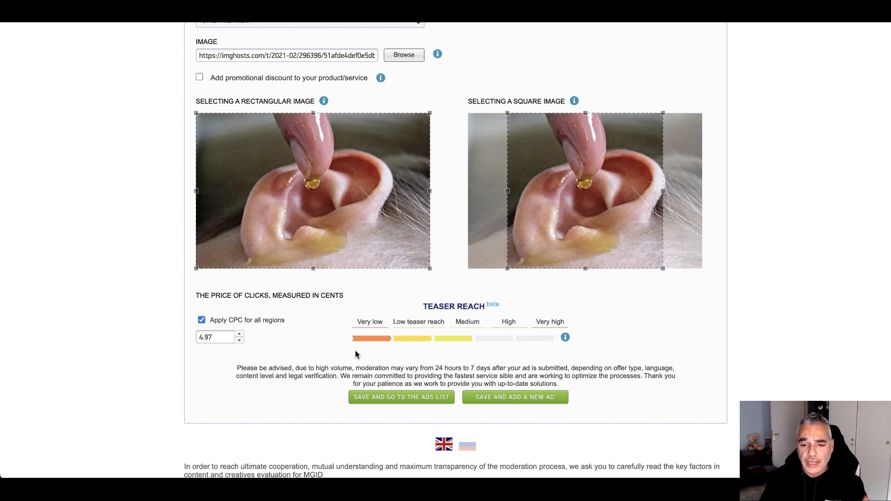
scroll(460, 361, down, 1)
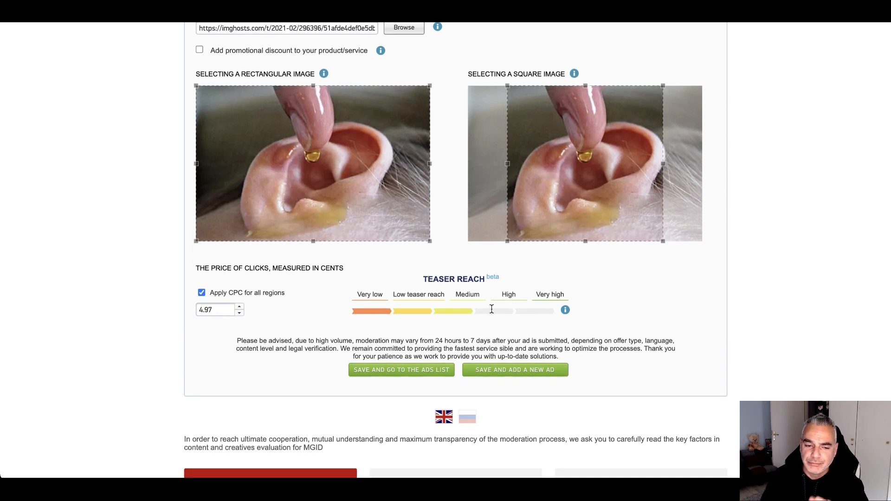
scroll(459, 365, down, 1)
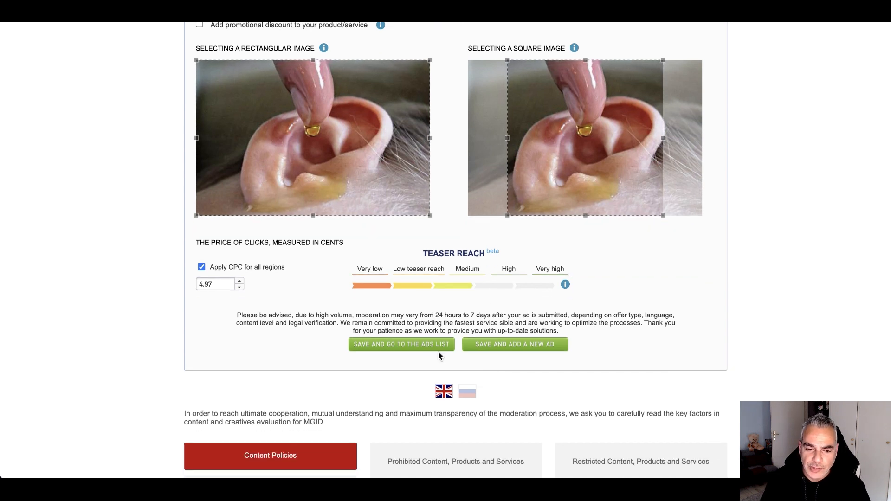
click(550, 345)
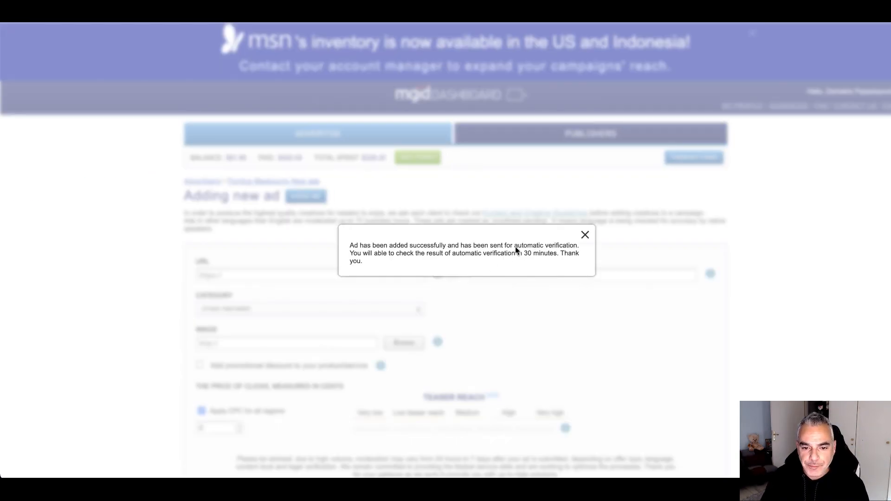
click(584, 237)
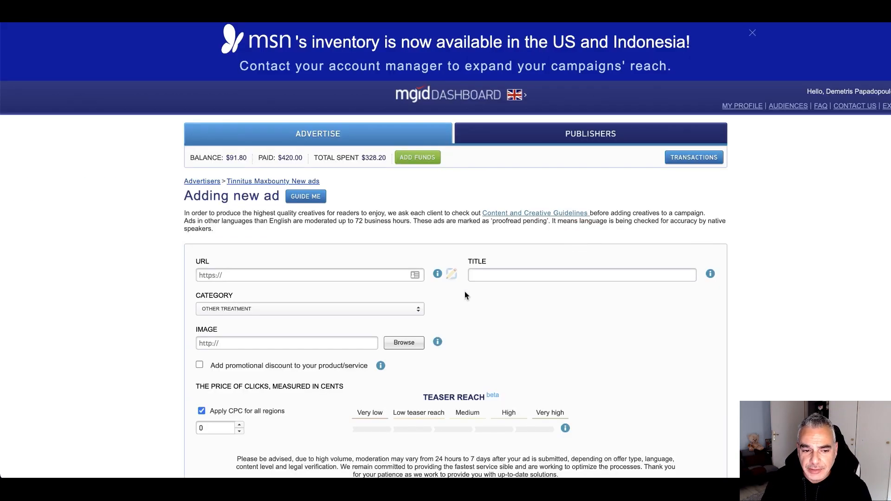
Reuse the saved tracking URL and title 'If You Have Ear Ringing Do This Immediately (Ends Tinnitus)'
click(342, 275)
click(325, 317)
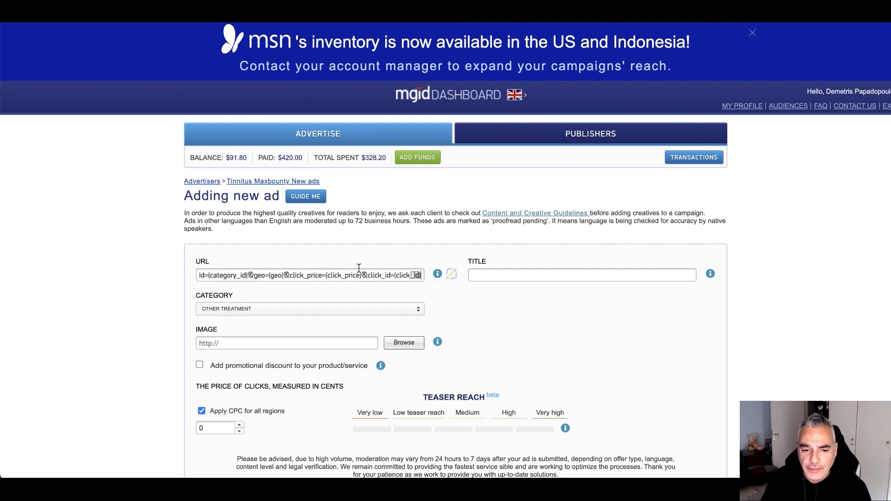
click(516, 274)
click(549, 317)
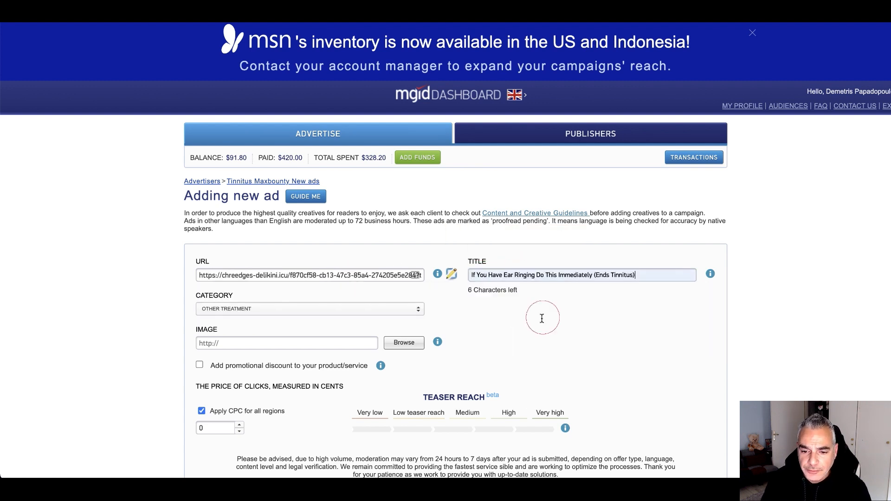
Use the saved imghosts.com foamy-ear image URL and save the ad at 6.02 cents
click(349, 343)
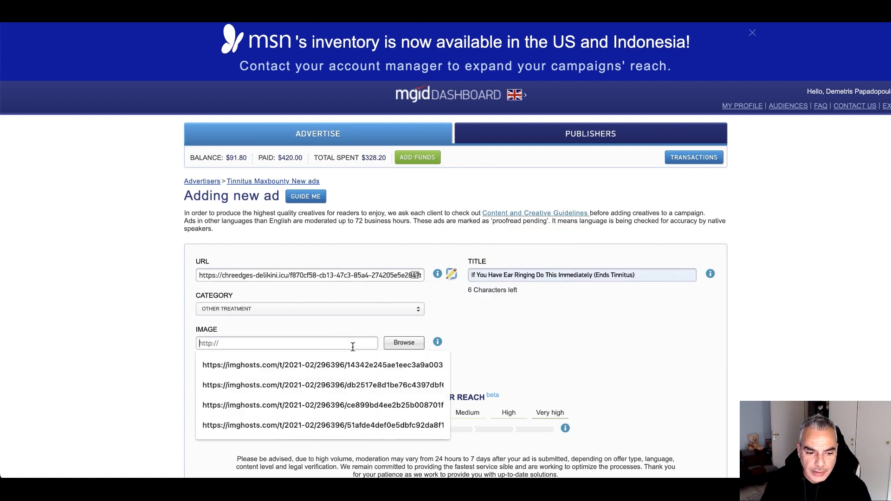
click(348, 253)
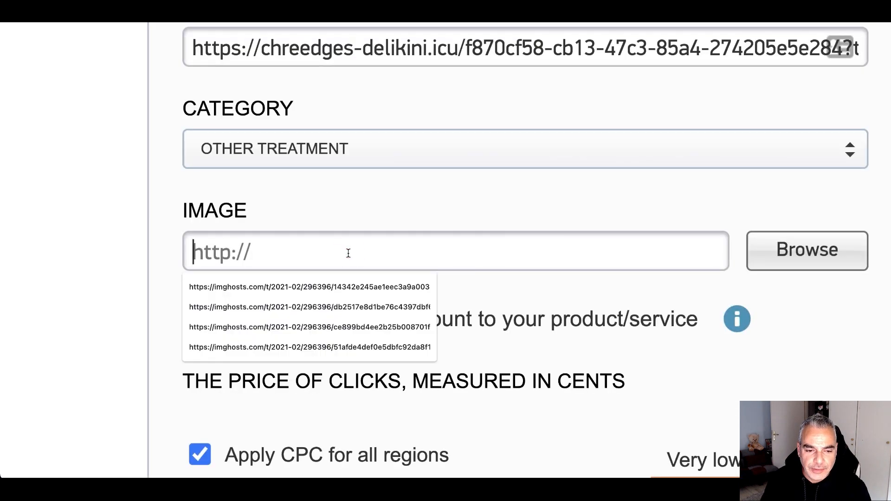
click(335, 300)
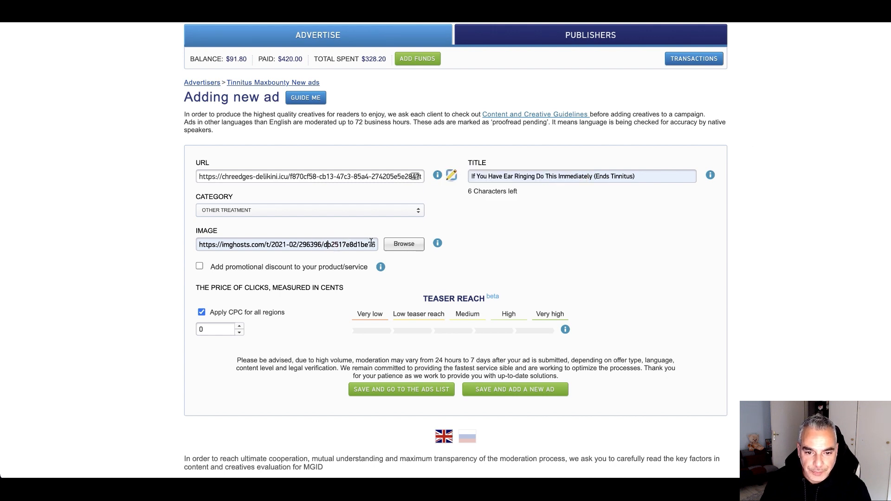
click(402, 244)
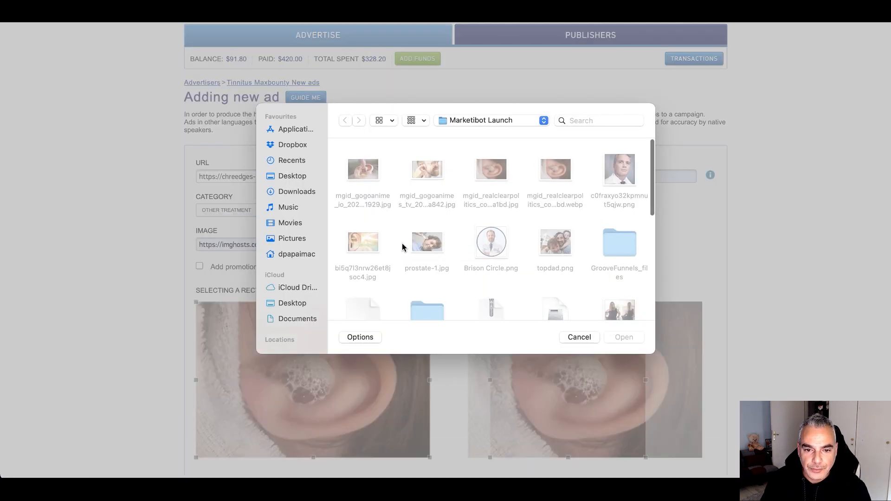
click(436, 180)
click(579, 337)
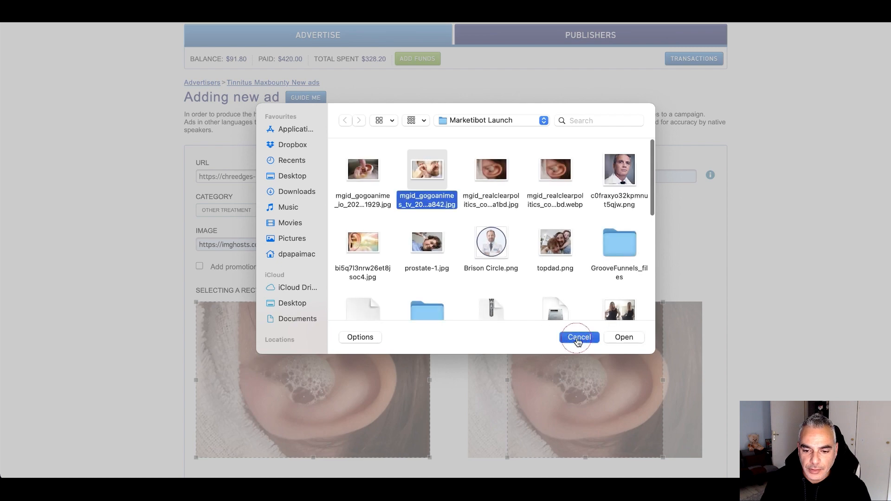
scroll(364, 301, down, 5)
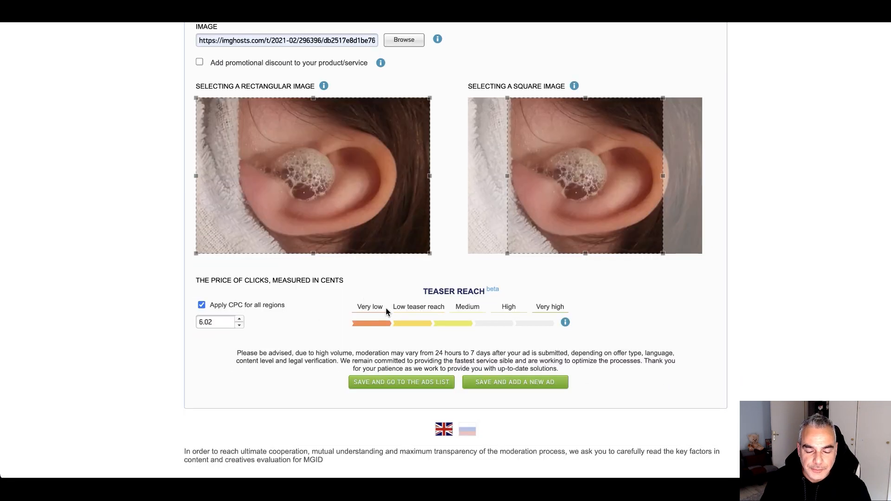
click(496, 384)
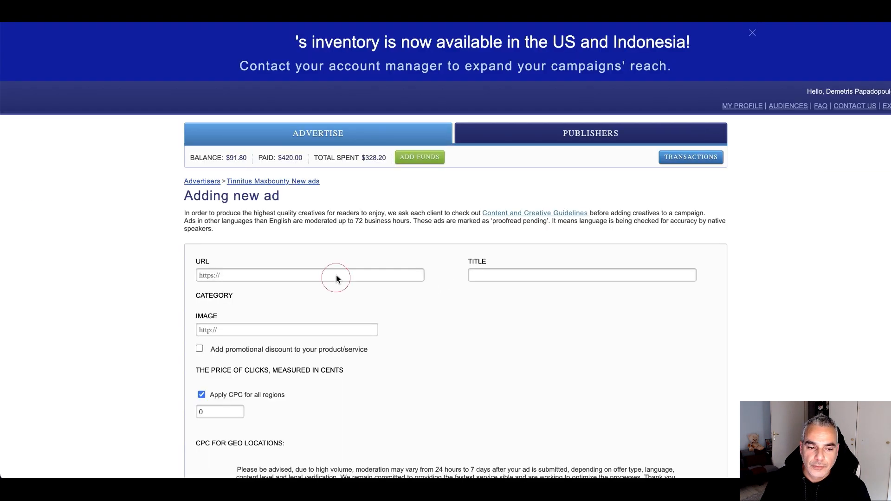
Fill in the tracking URL and title 'Doctor: If You Have Tinnitus (Ear Ringing) Do This Immediately!'
click(272, 274)
key(ctrl+v)
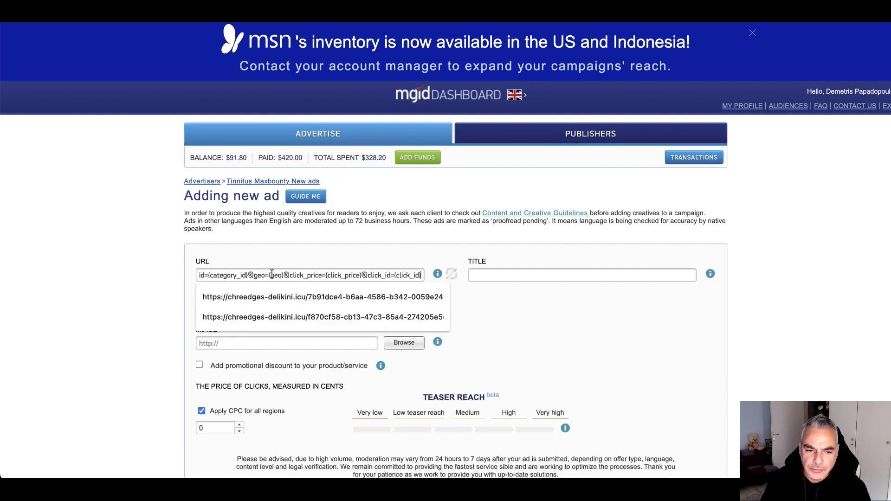
click(506, 272)
click(555, 334)
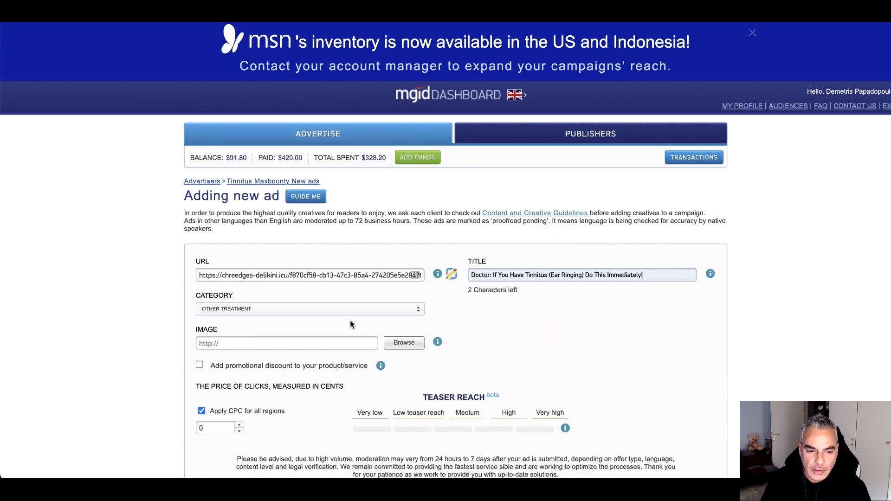
Upload prostate-1.jpg as the ad image
scroll(351, 324, down, 1)
click(405, 322)
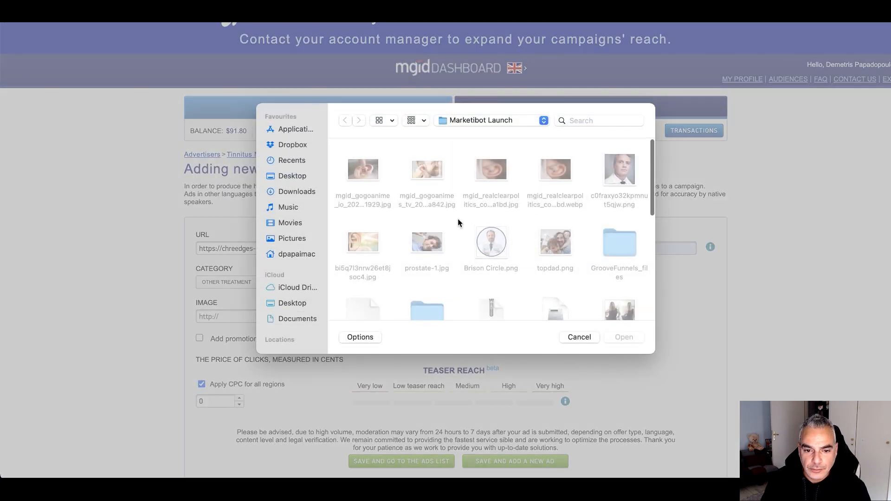
click(434, 249)
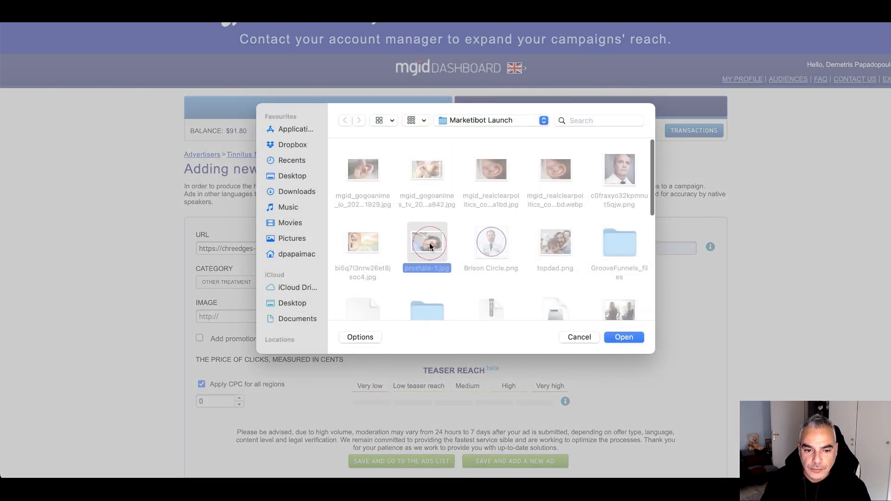
click(631, 336)
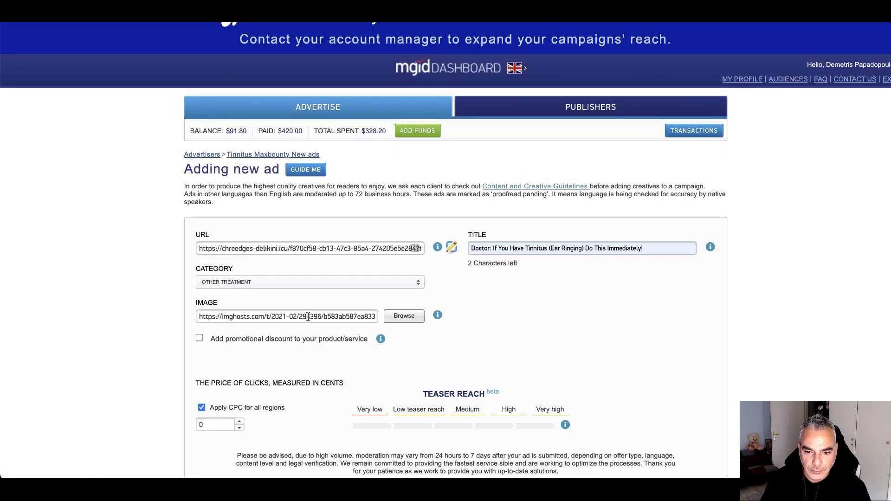
Crop the image to its full height and save the ad at 6.17 cents
scroll(302, 310, down, 1)
scroll(302, 310, down, 5)
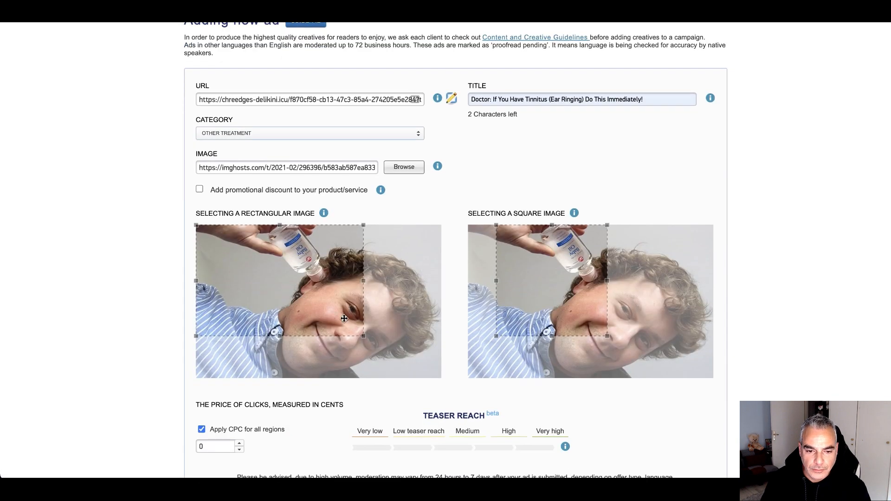
drag(363, 336, 449, 385)
drag(586, 324, 627, 323)
scroll(348, 406, down, 7)
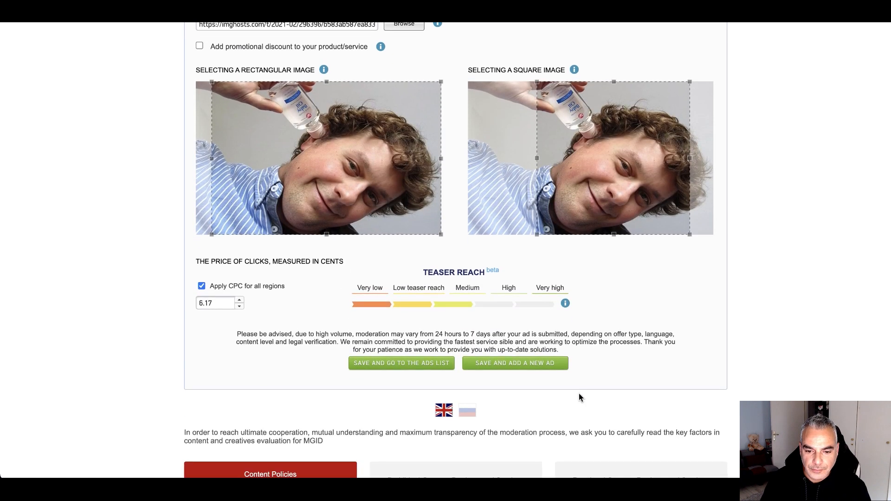
click(533, 361)
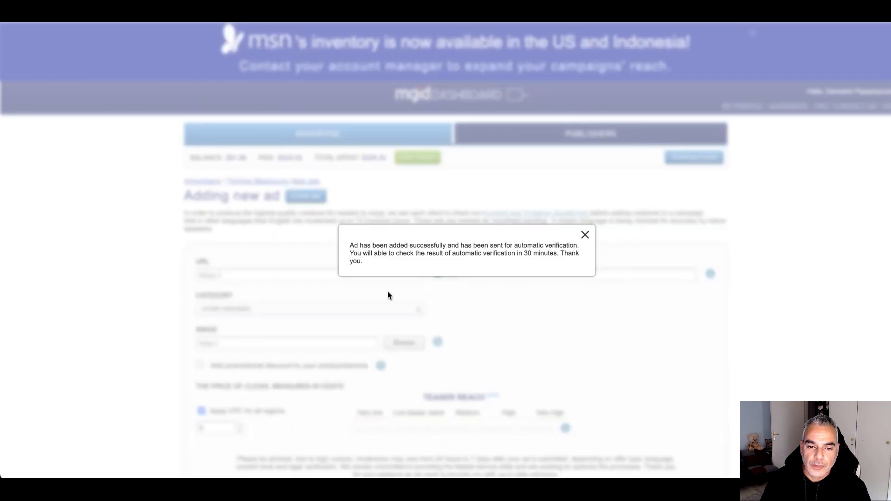
Return to the campaign list, where Tinnitus Maxbounty New shows Active with 3 teasers, and add another ad
click(585, 235)
scroll(552, 309, down, 10)
scroll(549, 308, up, 10)
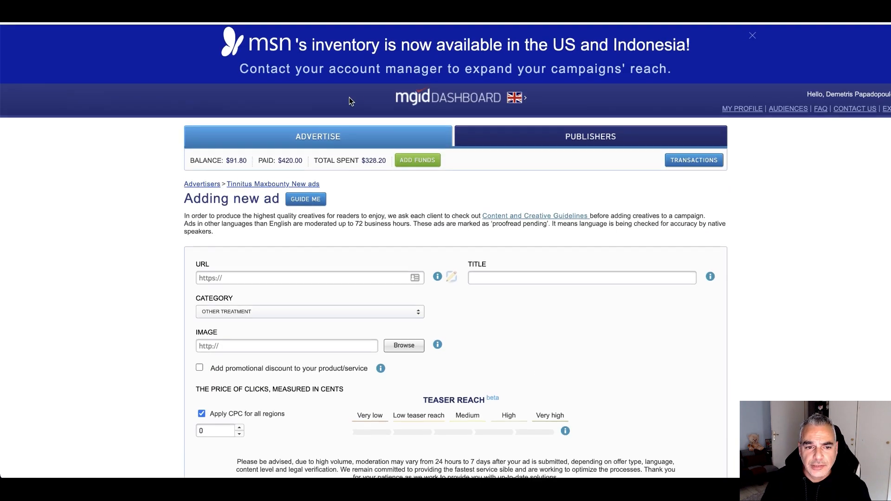
click(318, 139)
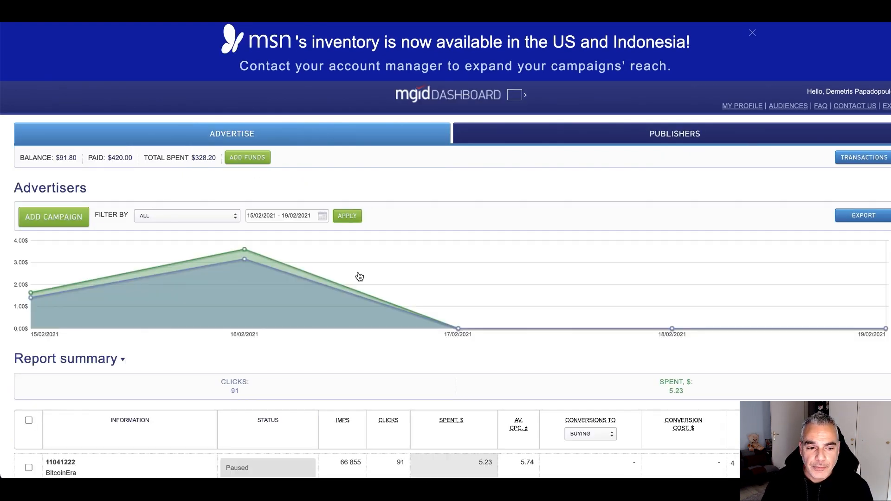
scroll(259, 277, down, 2)
scroll(258, 279, down, 6)
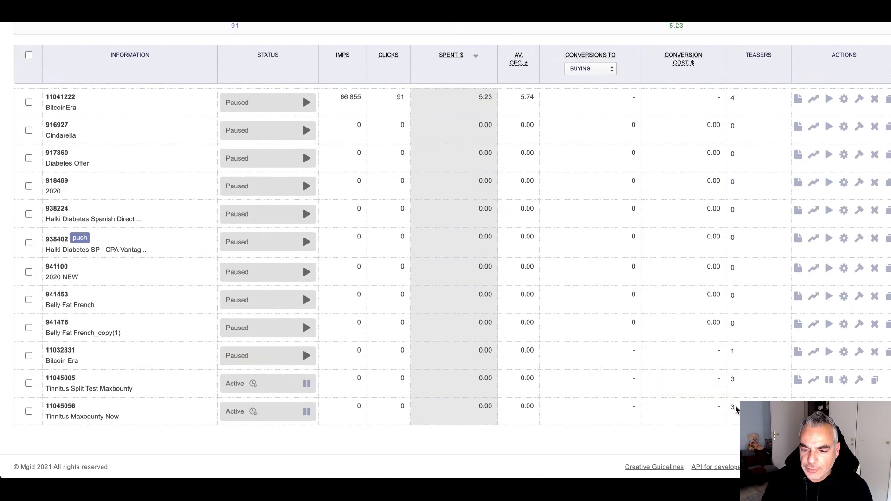
click(302, 347)
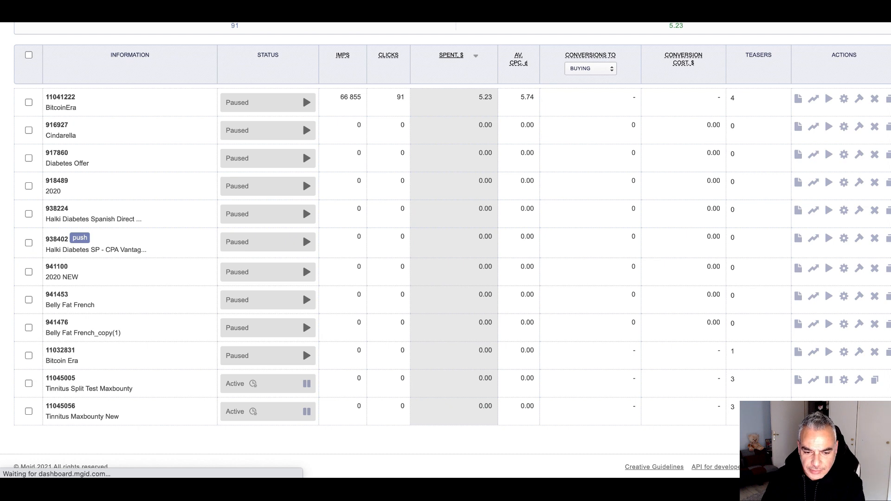
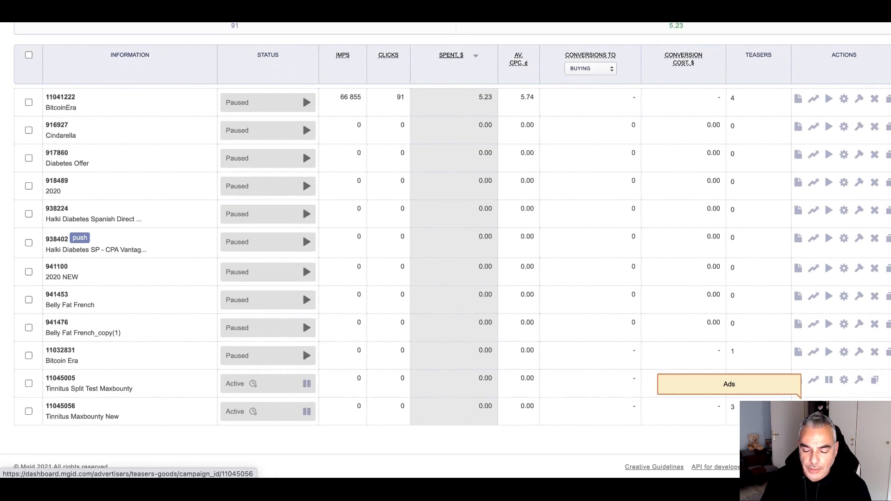
Open the Tinnitus Maxbounty New ads list and check that all three ads are on moderation
click(798, 408)
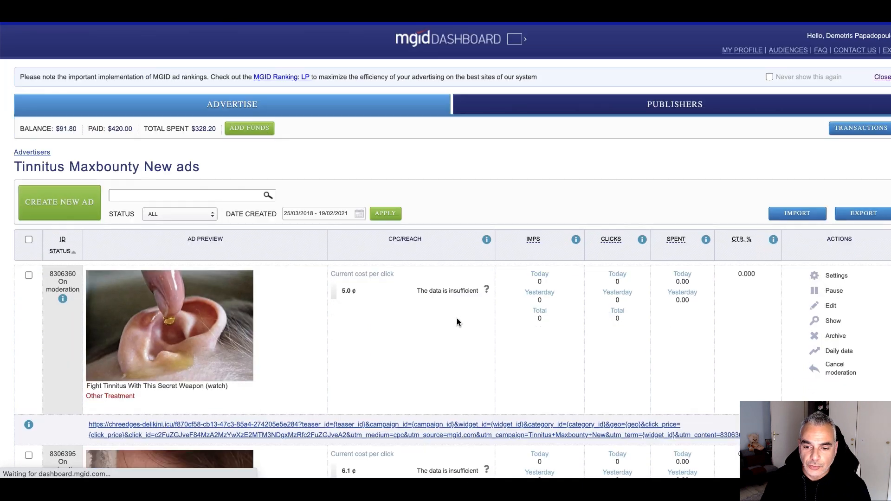
scroll(432, 315, down, 3)
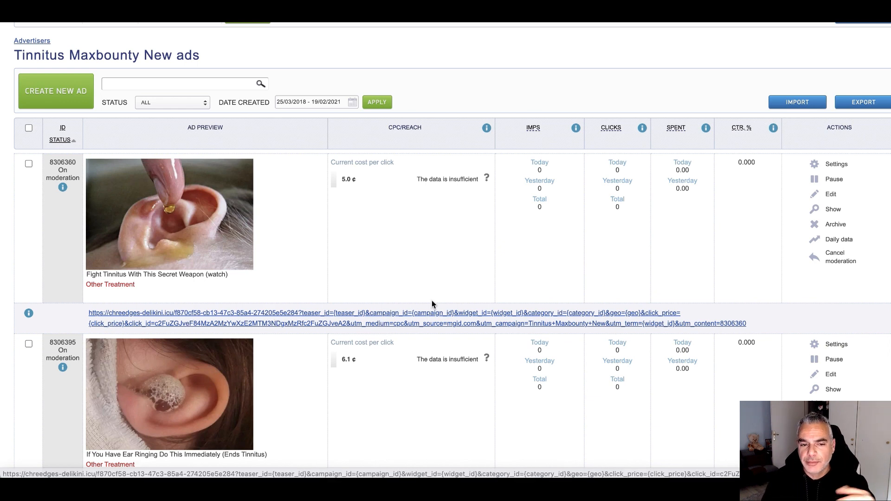
scroll(432, 304, down, 6)
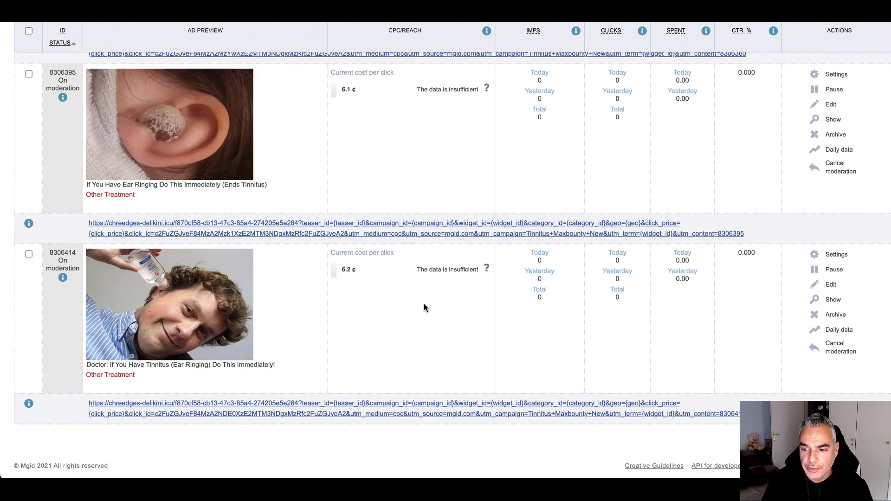
scroll(424, 304, up, 6)
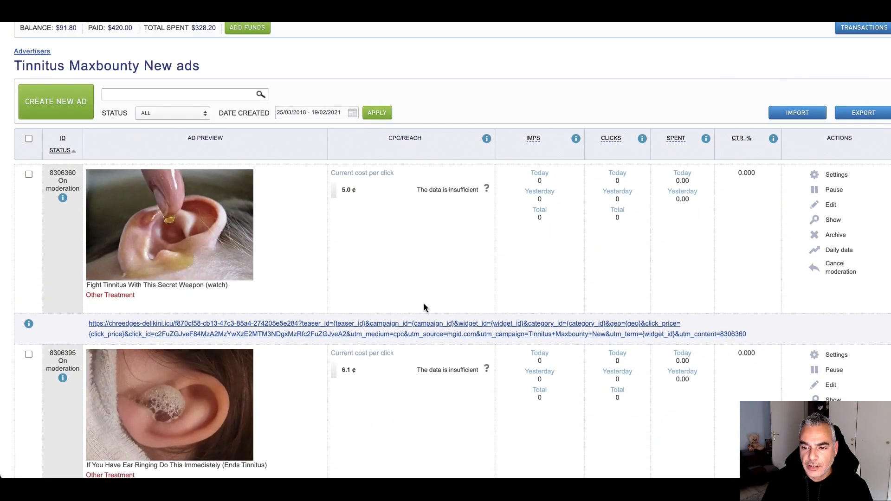
scroll(424, 306, down, 6)
scroll(424, 306, up, 4)
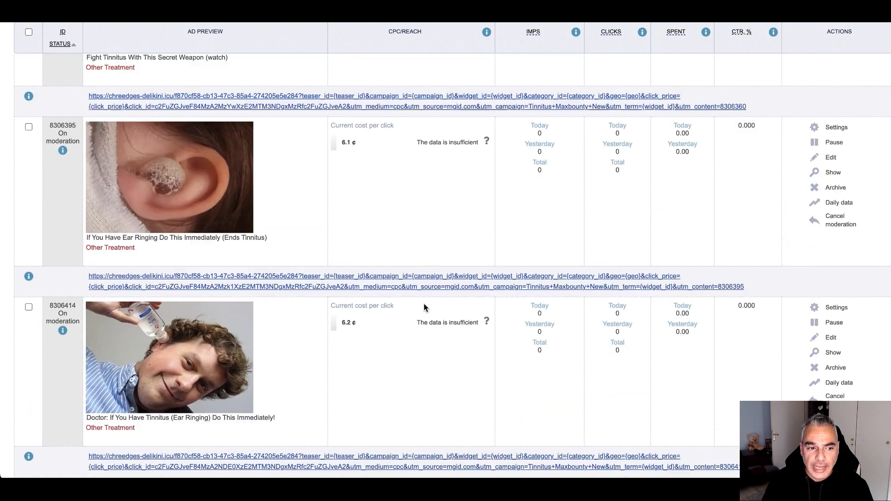
scroll(423, 304, up, 5)
scroll(423, 304, down, 6)
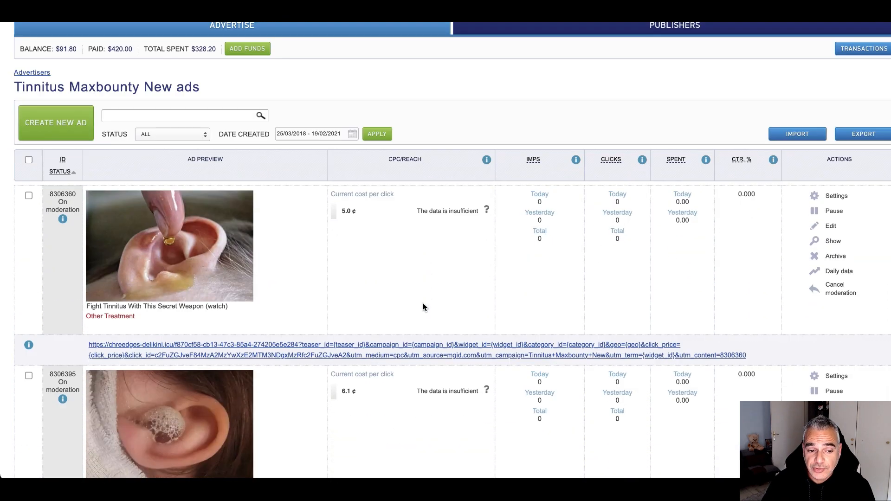
scroll(422, 307, down, 3)
scroll(422, 307, up, 9)
scroll(424, 305, down, 1)
scroll(427, 304, up, 1)
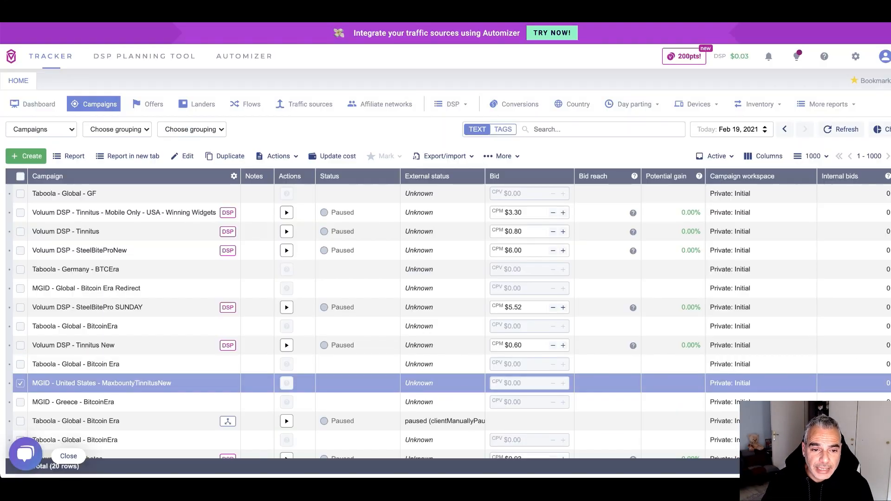
Check Voluum's dashboard totals of 4 visits, 2 clicks and 0.12 cost, then return to MGID
click(46, 105)
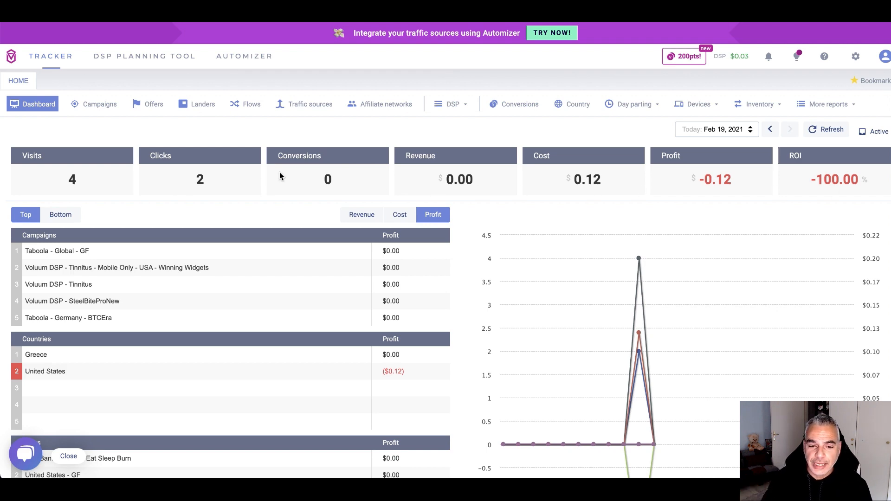
scroll(249, 268, down, 4)
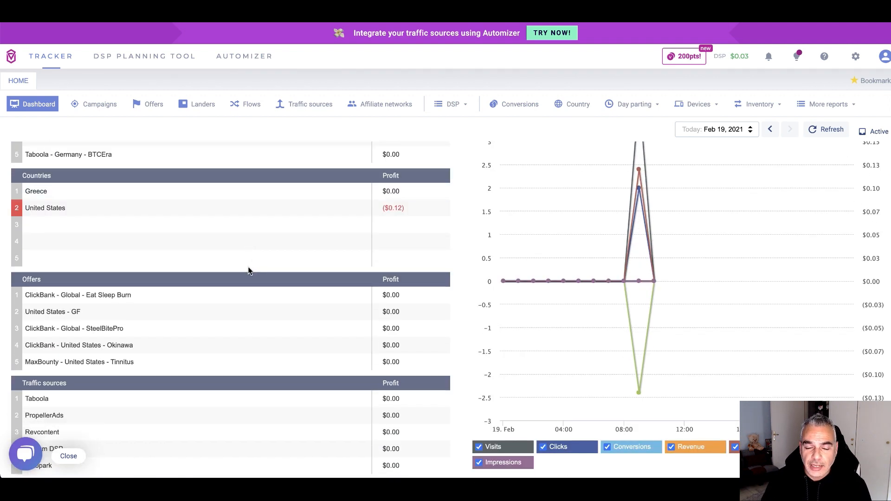
scroll(249, 268, up, 4)
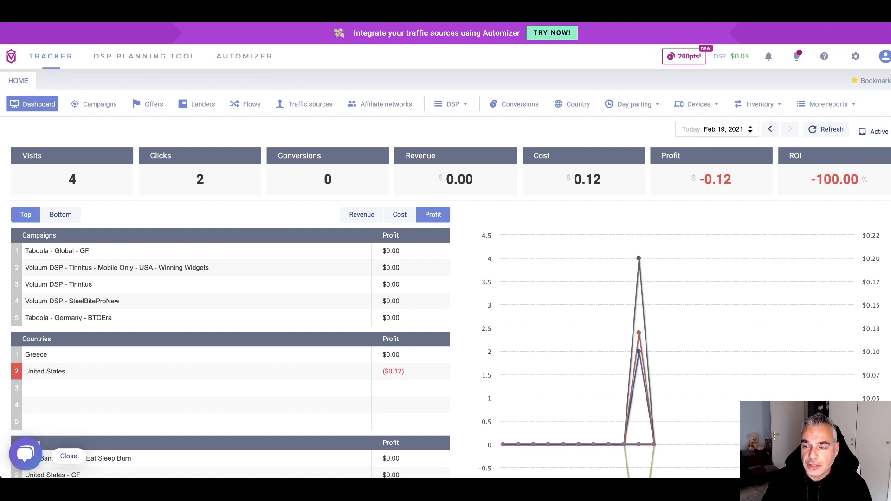
key(ctrl+Tab)
scroll(350, 355, down, 1)
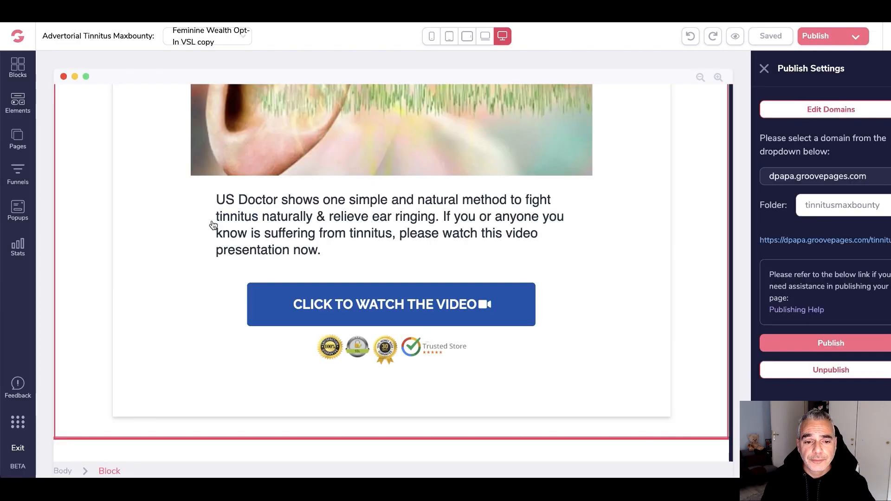
Select the advertorial's footer line 'Terms & Conditions | Privacy Policy' for editing
scroll(278, 153, up, 10)
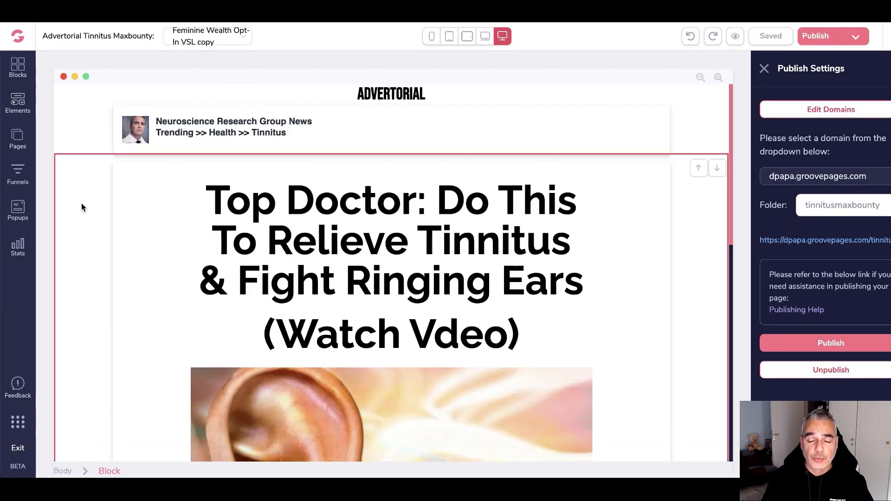
scroll(152, 277, down, 10)
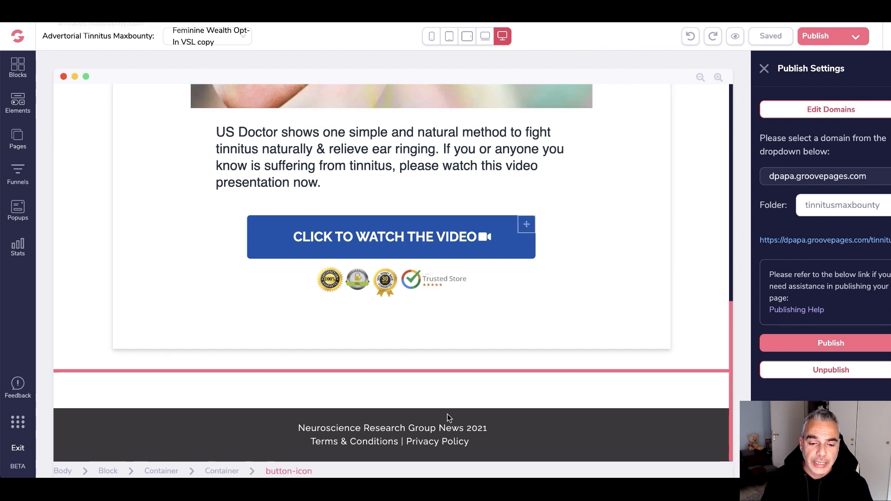
click(492, 441)
click(493, 442)
drag(498, 441, 320, 439)
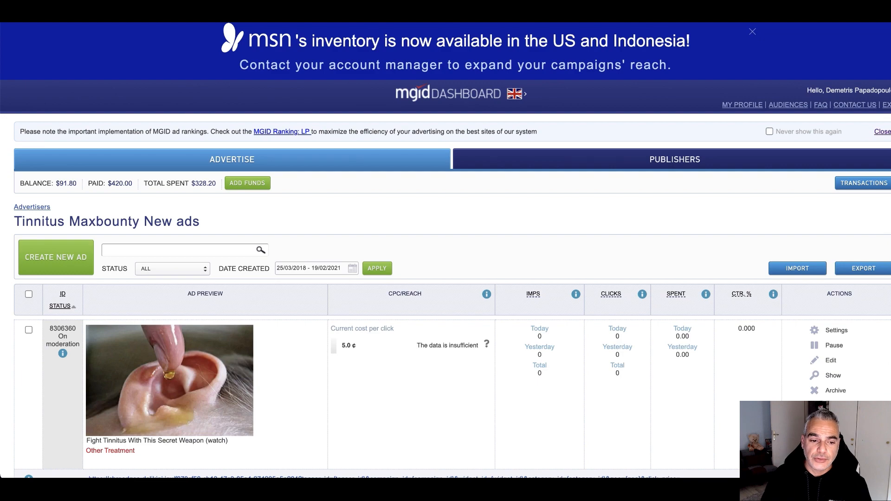
Review the Tinnitus Maxbounty New ads, all still awaiting moderation
scroll(529, 296, down, 10)
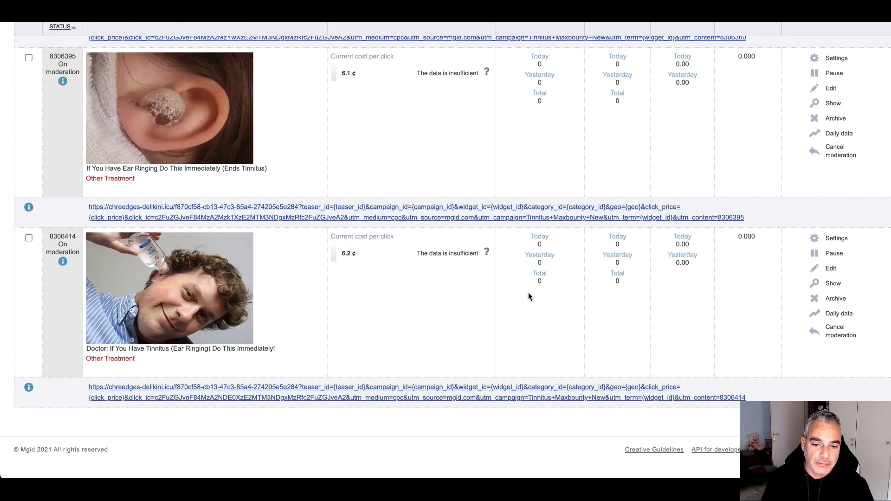
scroll(529, 296, up, 10)
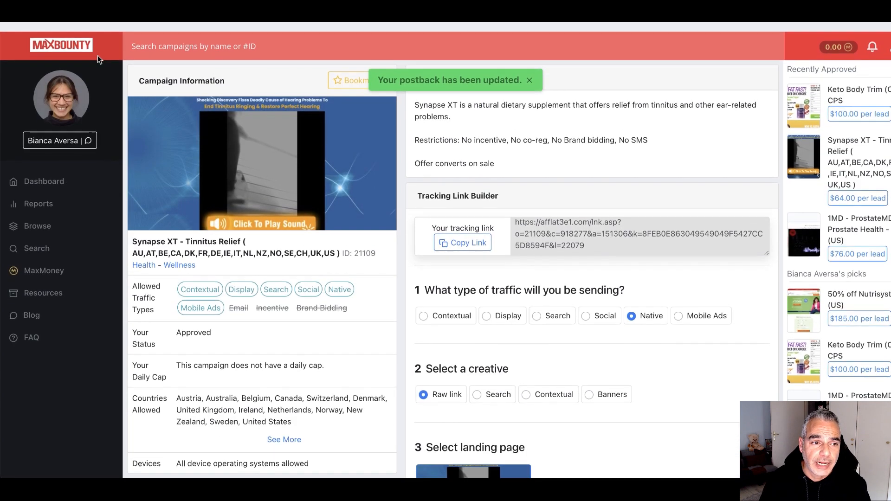
Go to the MaxBounty affiliate dashboard and dismiss the postback-updated notice
click(85, 37)
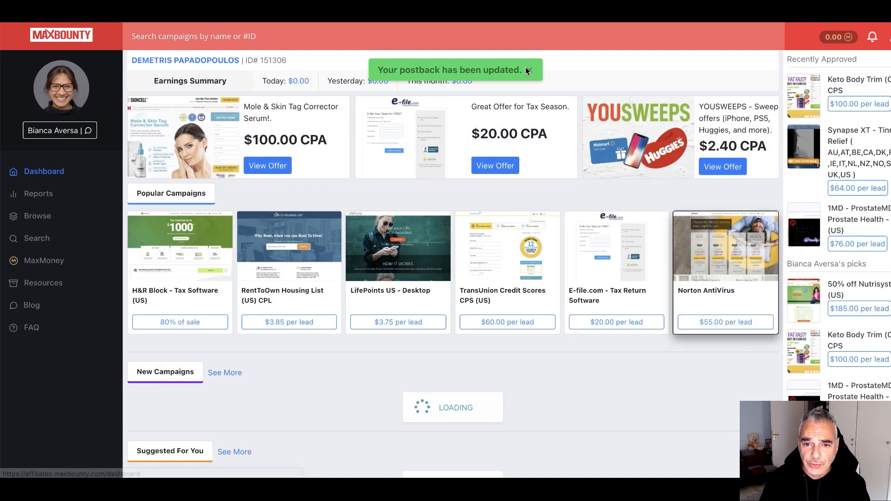
click(528, 70)
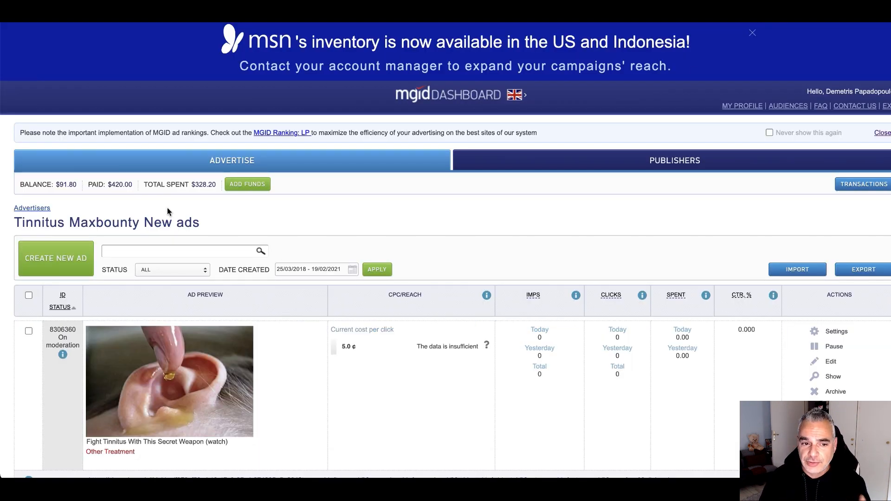
scroll(495, 315, down, 6)
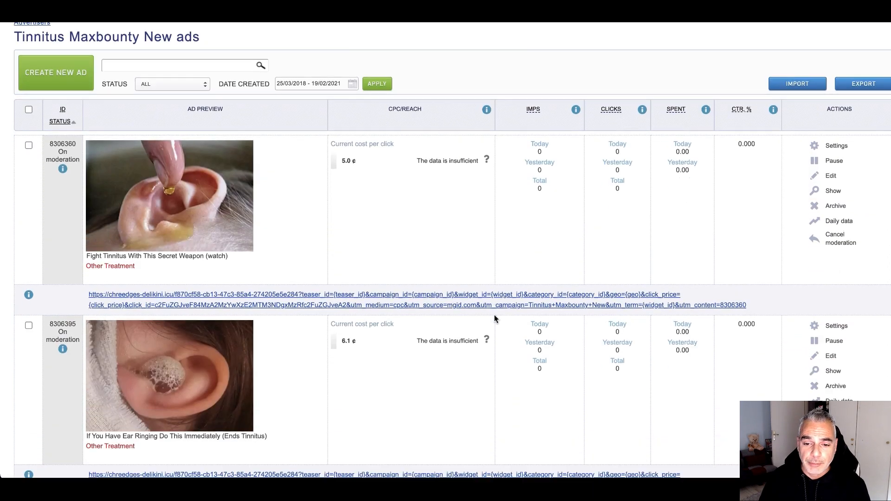
scroll(494, 319, down, 4)
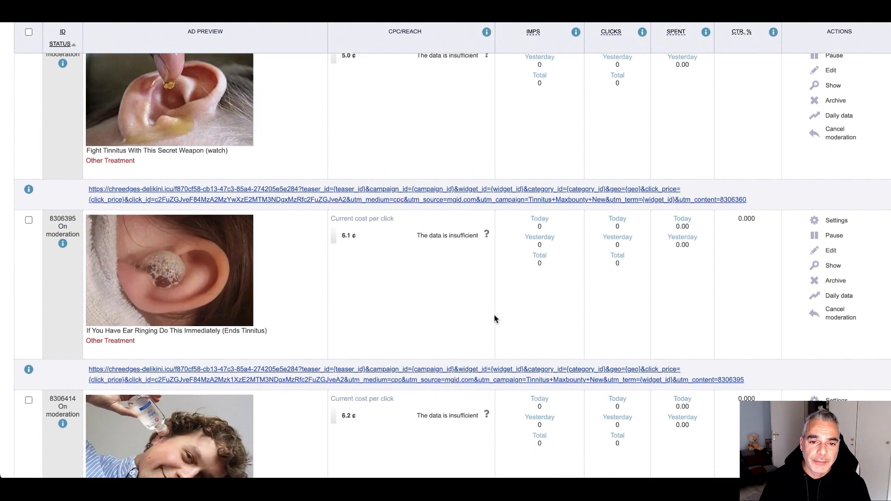
scroll(494, 319, up, 10)
scroll(494, 318, down, 2)
scroll(493, 315, down, 3)
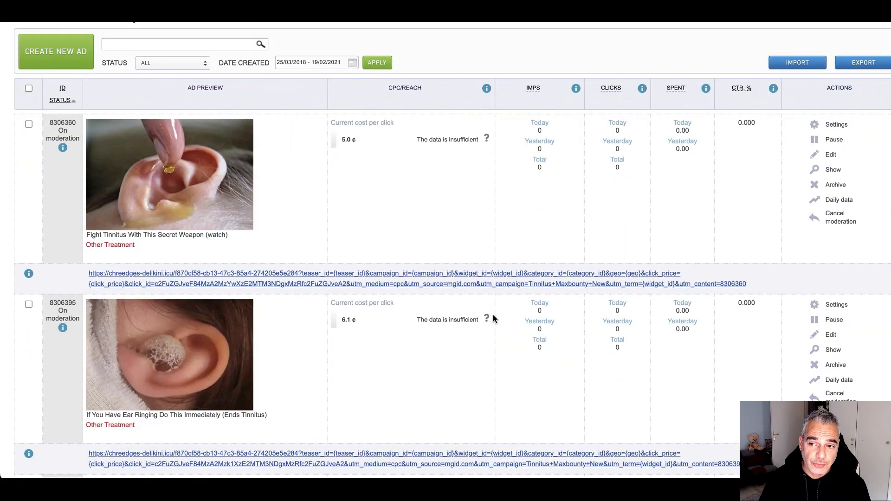
scroll(493, 315, up, 4)
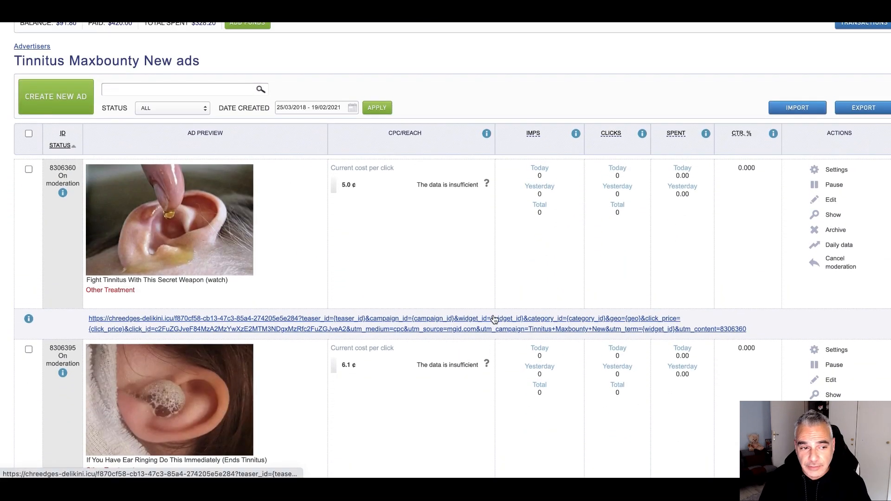
scroll(493, 314, down, 8)
scroll(494, 318, up, 2)
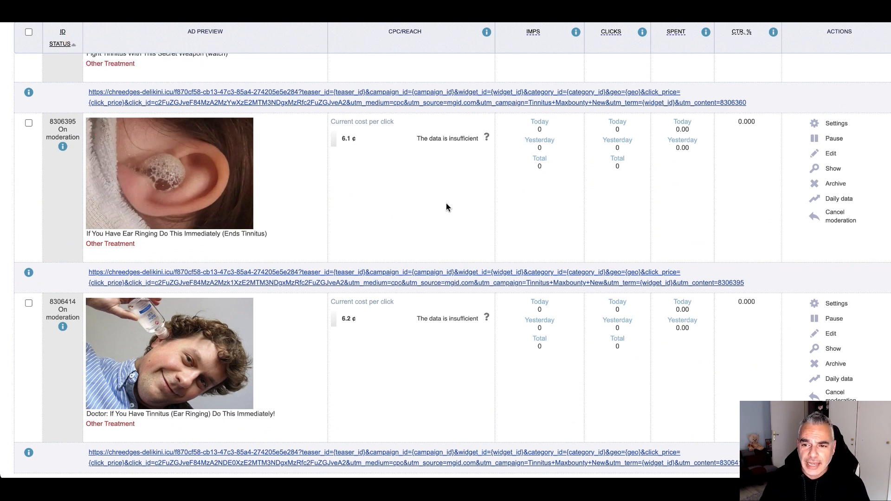
scroll(447, 207, up, 10)
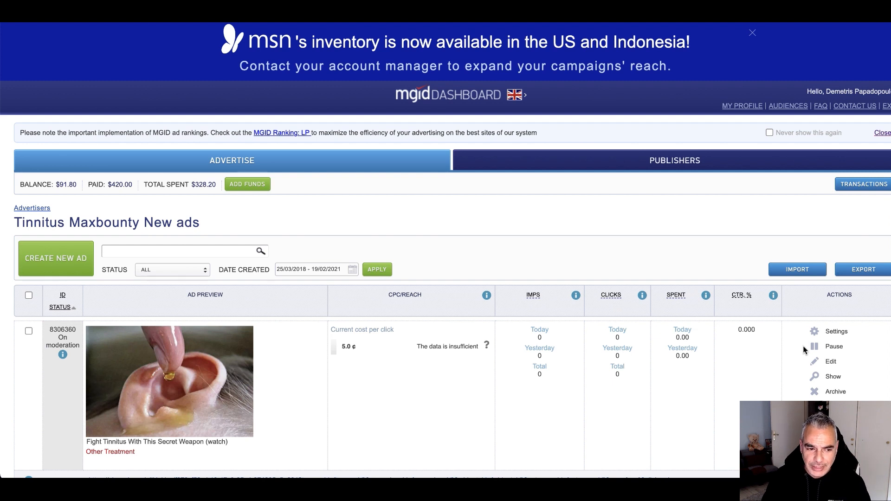
View ad 8306360's settings targeting USA at a 5.0 cent CPC, then go back to Voluum
click(838, 334)
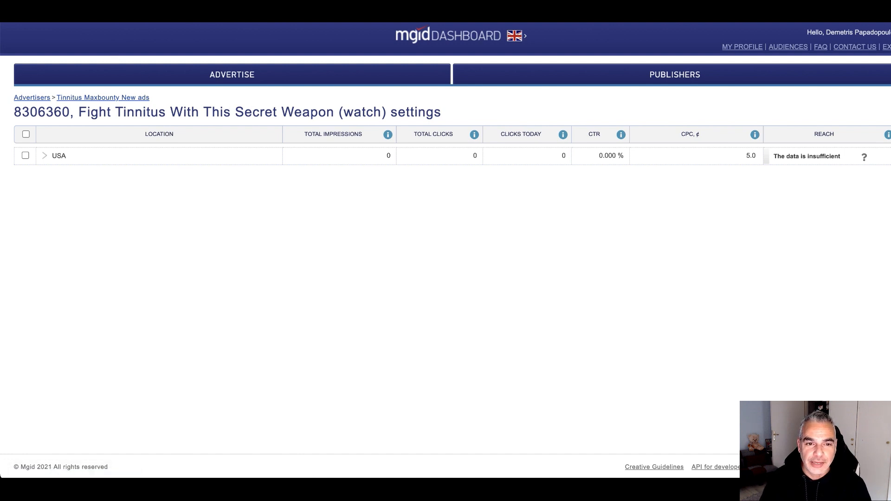
click(44, 9)
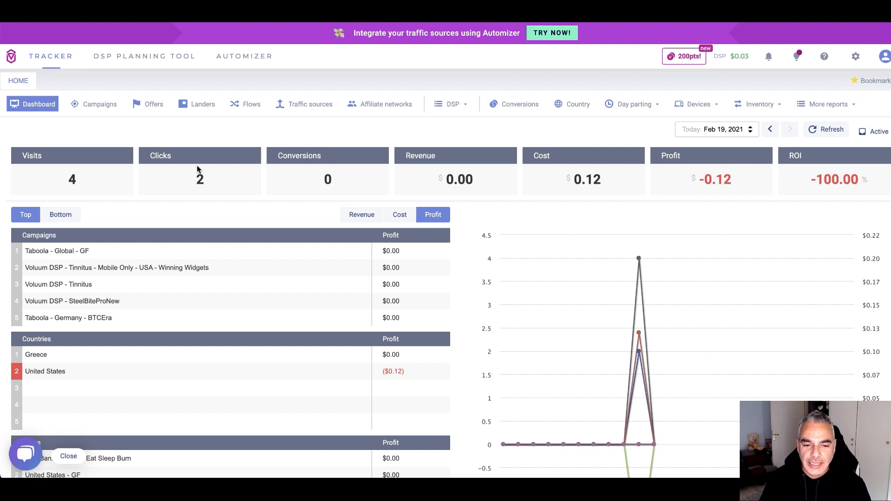